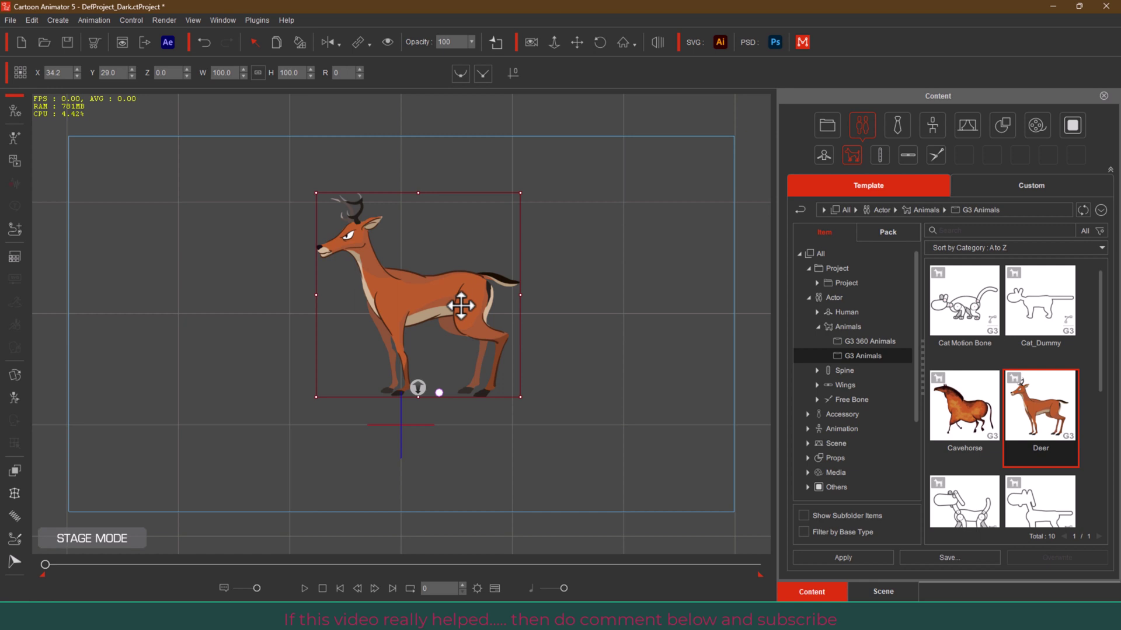
# Launch the Cartoon Animator deer into Photoshop as Deer.psd at original scale.
pyautogui.rightClick(442, 304)
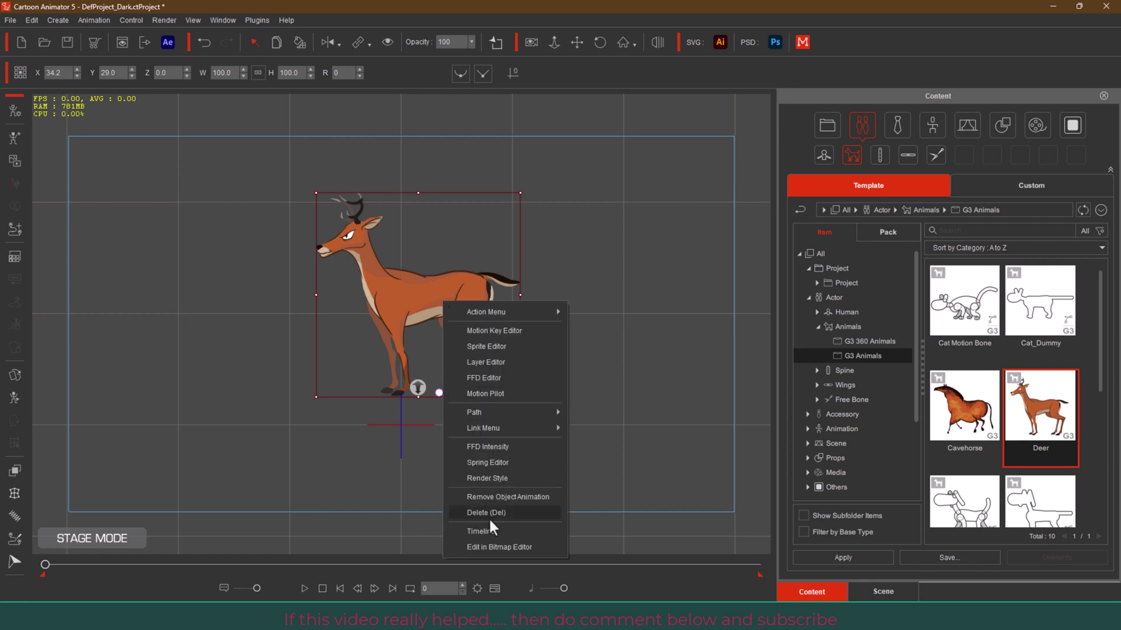
pyautogui.click(492, 545)
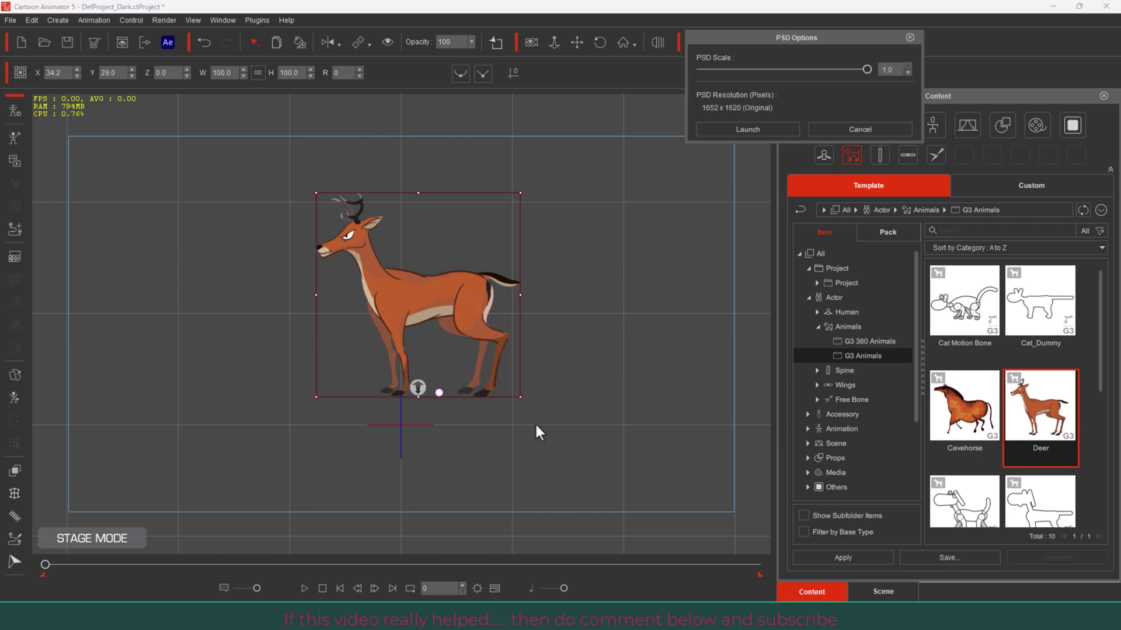
pyautogui.click(758, 129)
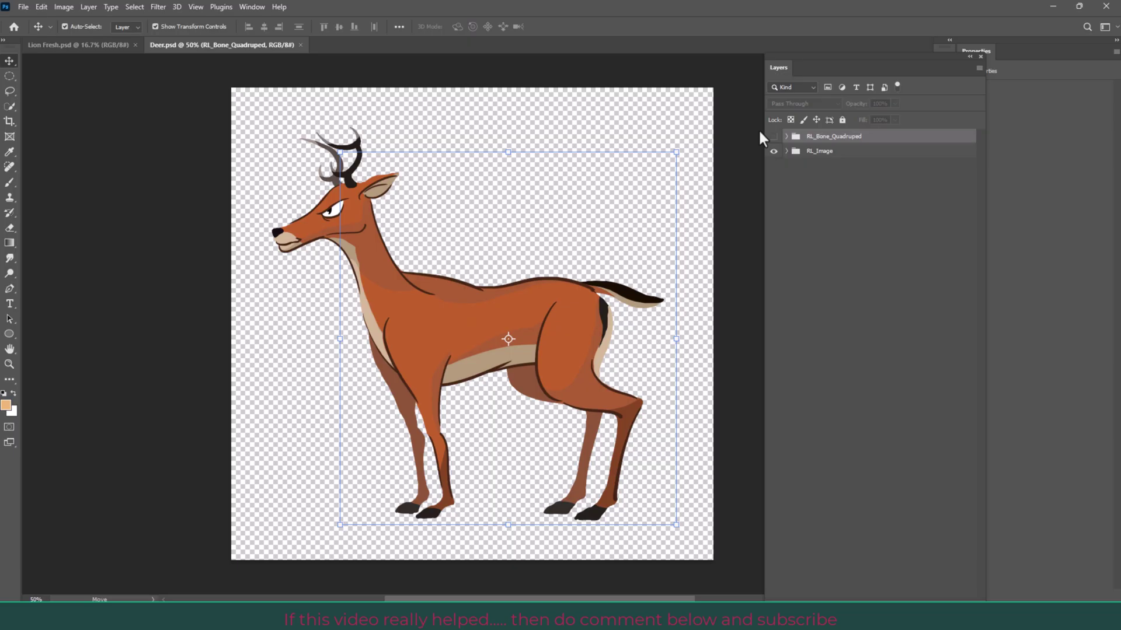
# Select the FLLeg-through-tail layers in Lion Fresh.psd and drag them toward Deer.psd.
pyautogui.click(119, 44)
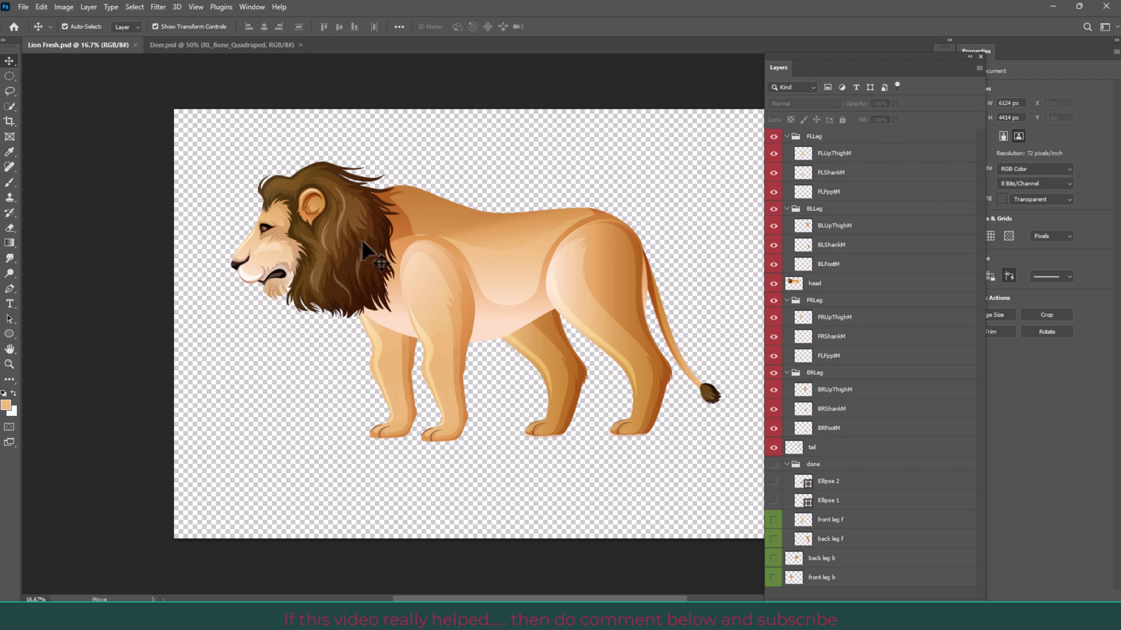
pyautogui.click(182, 44)
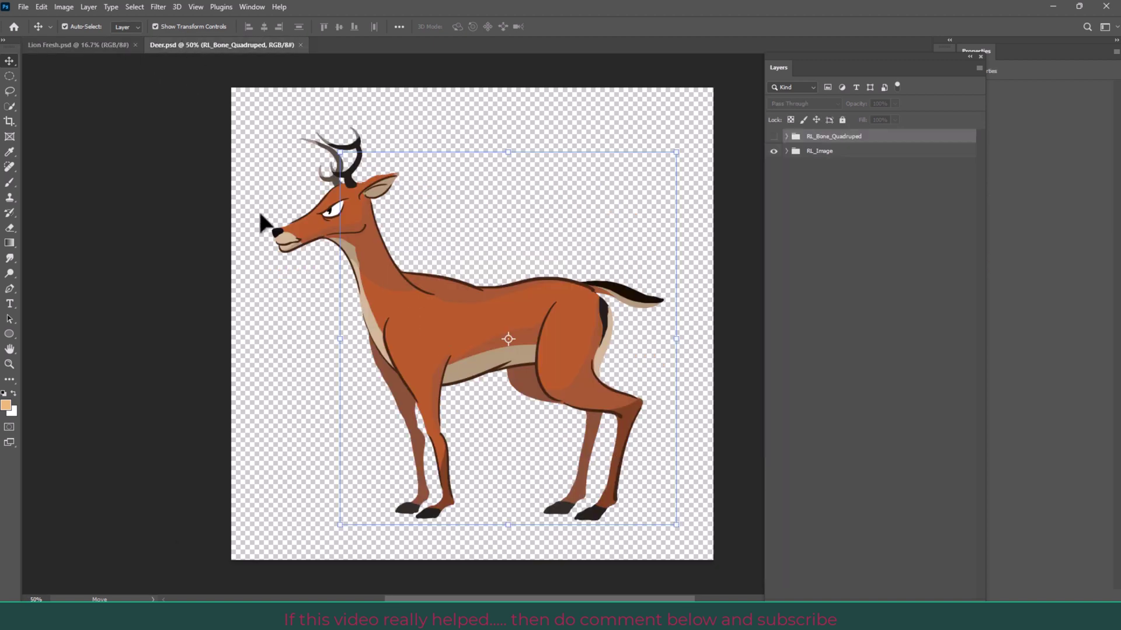
pyautogui.click(61, 46)
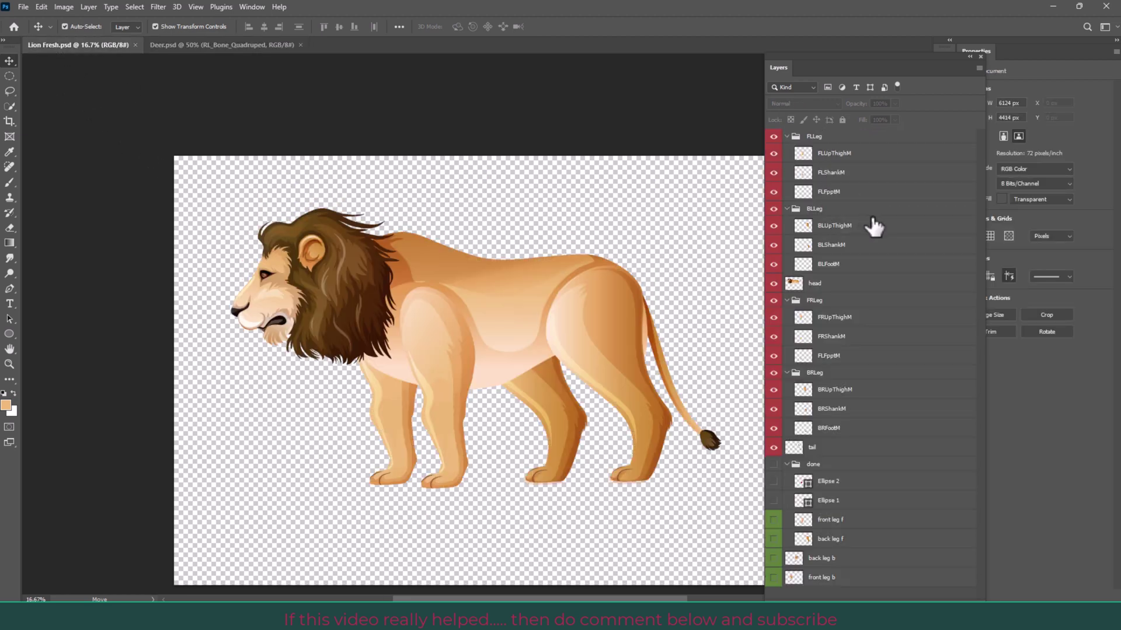
pyautogui.click(820, 140)
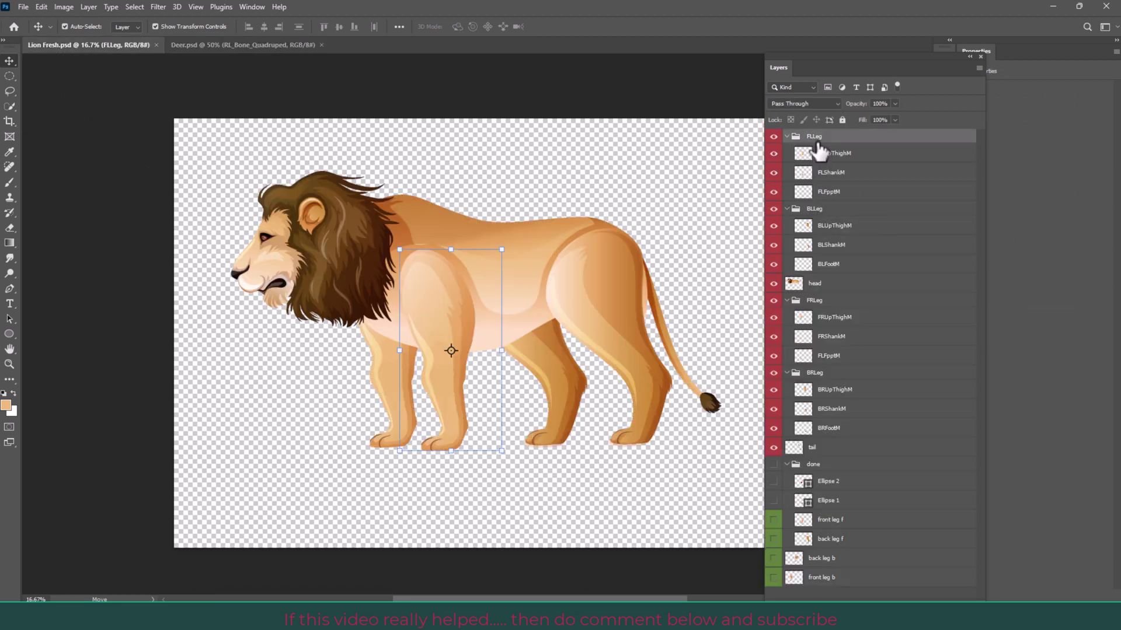
pyautogui.keyDown('shift'); pyautogui.click(819, 452); pyautogui.keyUp('shift')
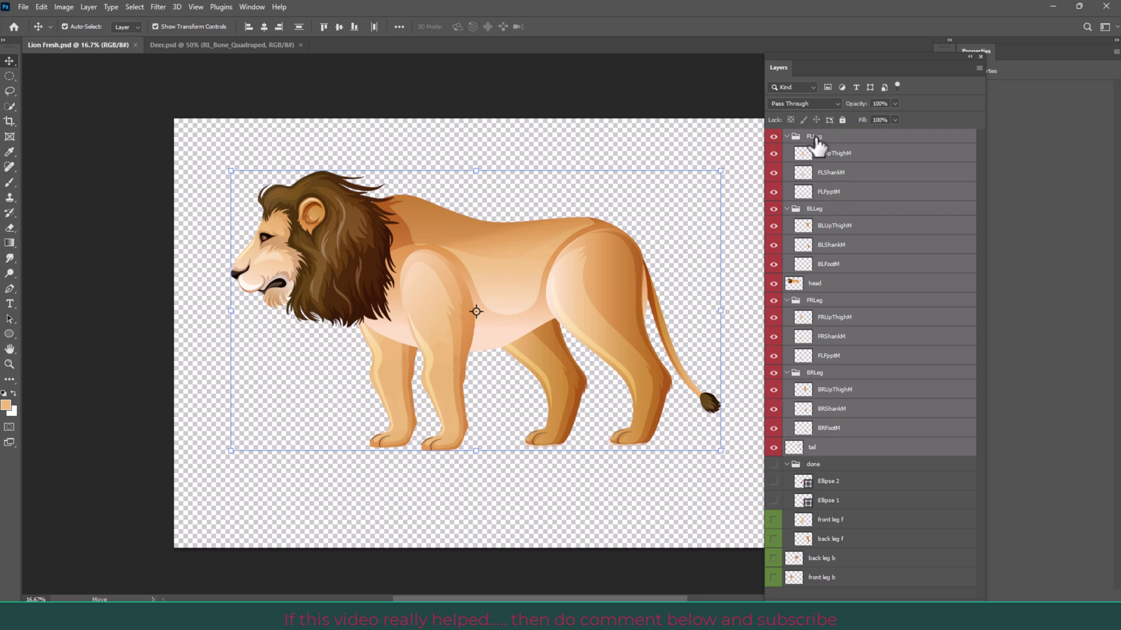
pyautogui.moveTo(801, 136); pyautogui.dragTo(221, 49)
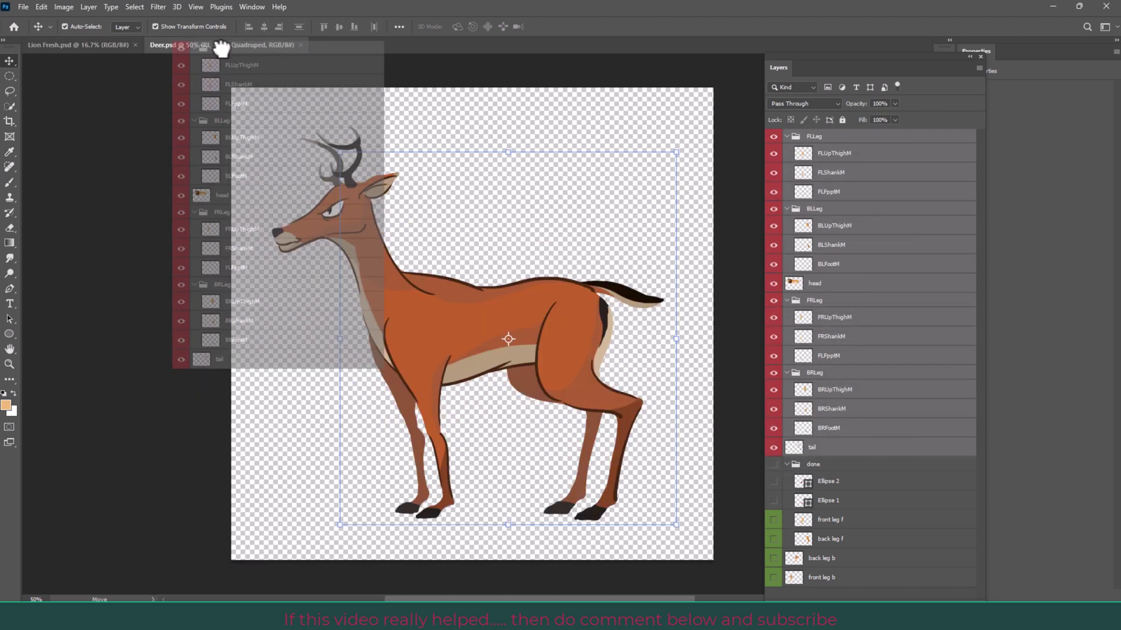
# Drop the lion layers into Deer.psd beneath RL_Image and zoom out to see them.
pyautogui.moveTo(222, 49); pyautogui.dragTo(224, 239)
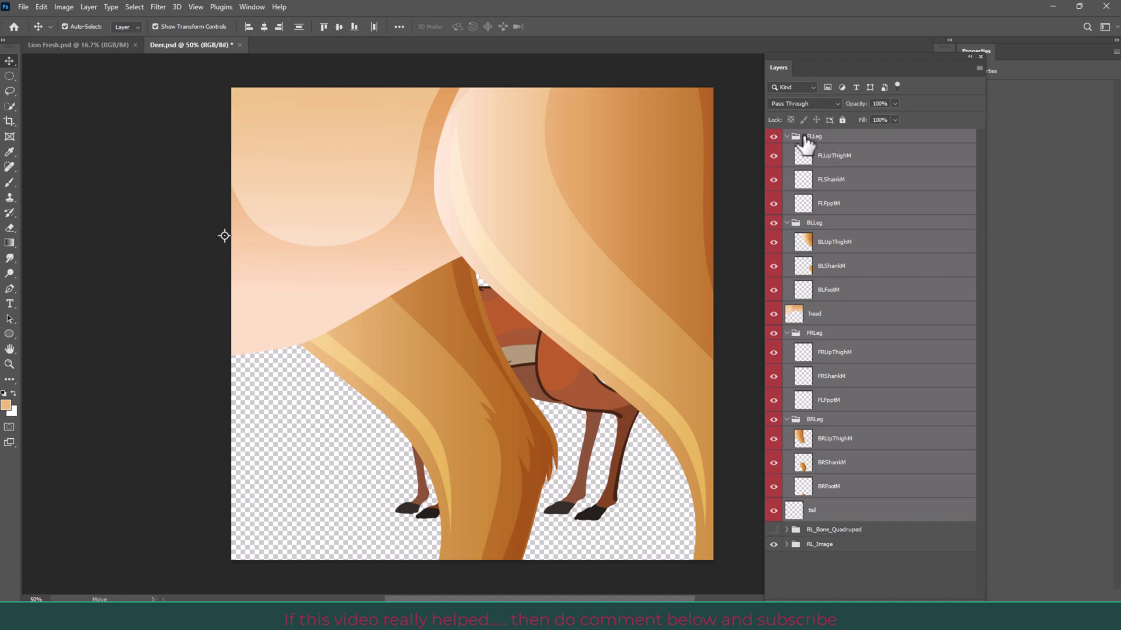
pyautogui.moveTo(813, 142); pyautogui.dragTo(808, 572)
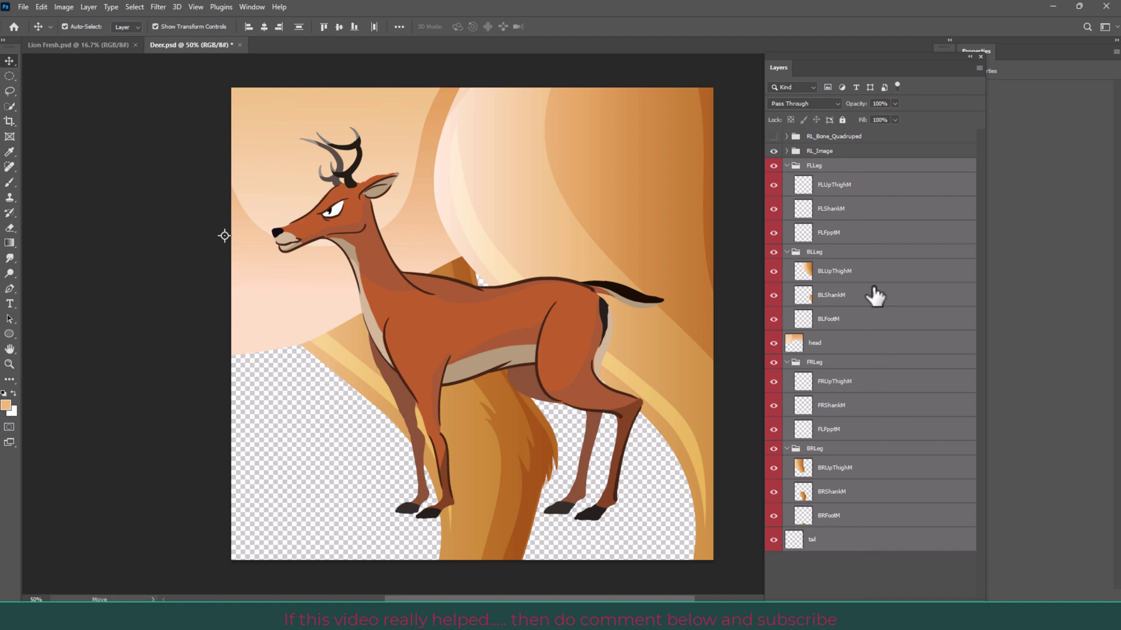
pyautogui.moveTo(711, 251)
pyautogui.mouseDown()
pyautogui.moveTo(573, 350)
pyautogui.moveTo(618, 357)
pyautogui.mouseUp()
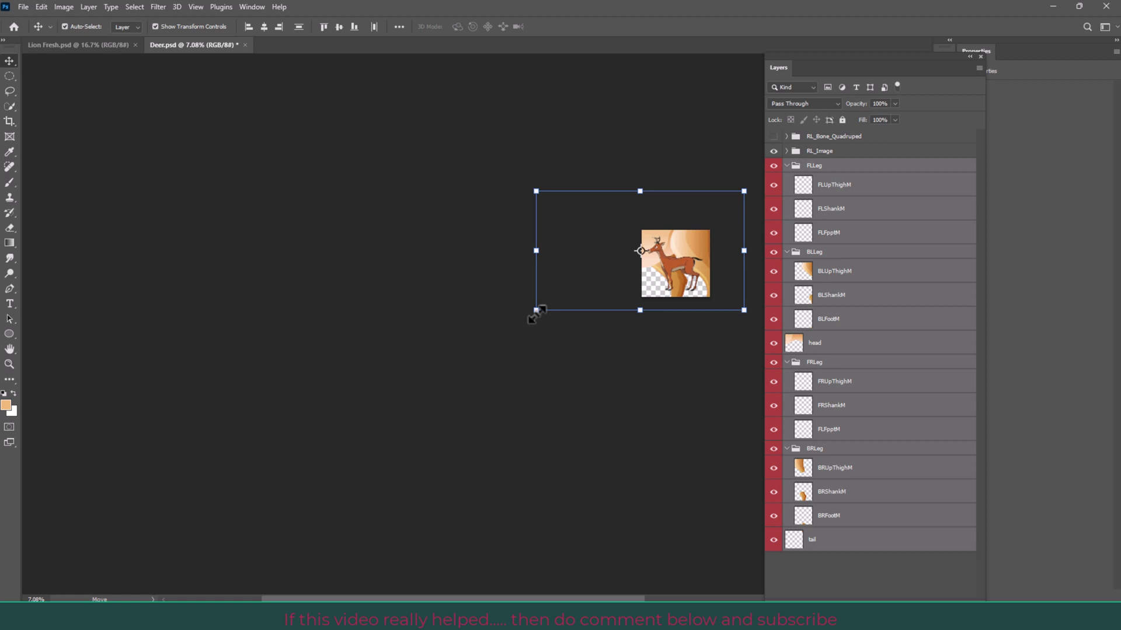
# Scale the lion to about 30.76% and position it over the deer's body and legs.
pyautogui.moveTo(536, 310); pyautogui.dragTo(634, 294)
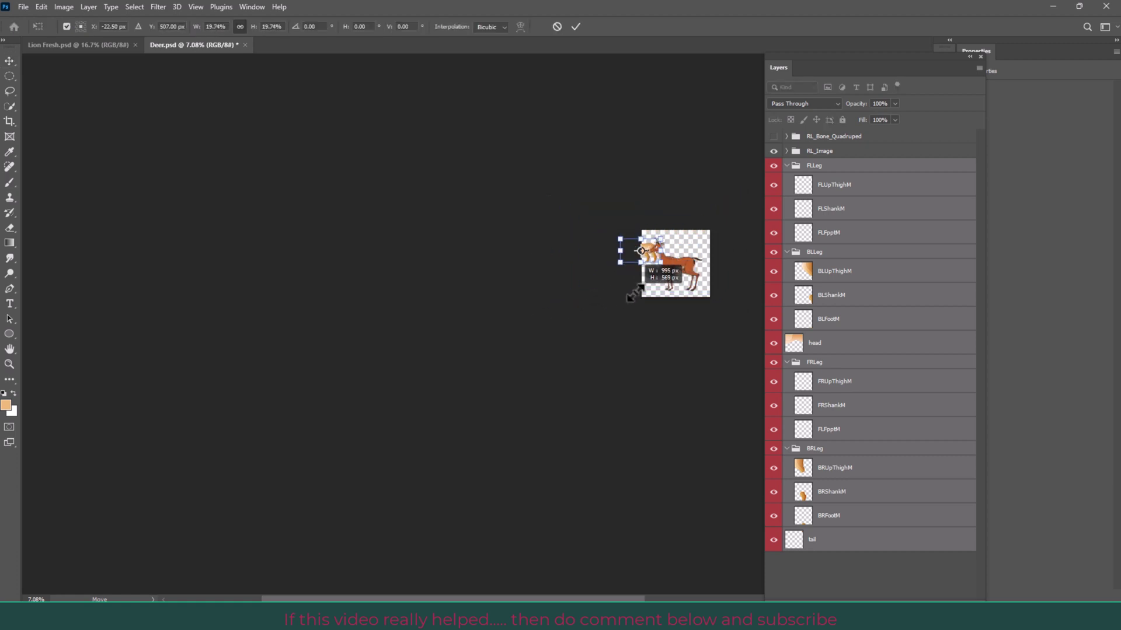
pyautogui.moveTo(634, 293); pyautogui.dragTo(638, 291)
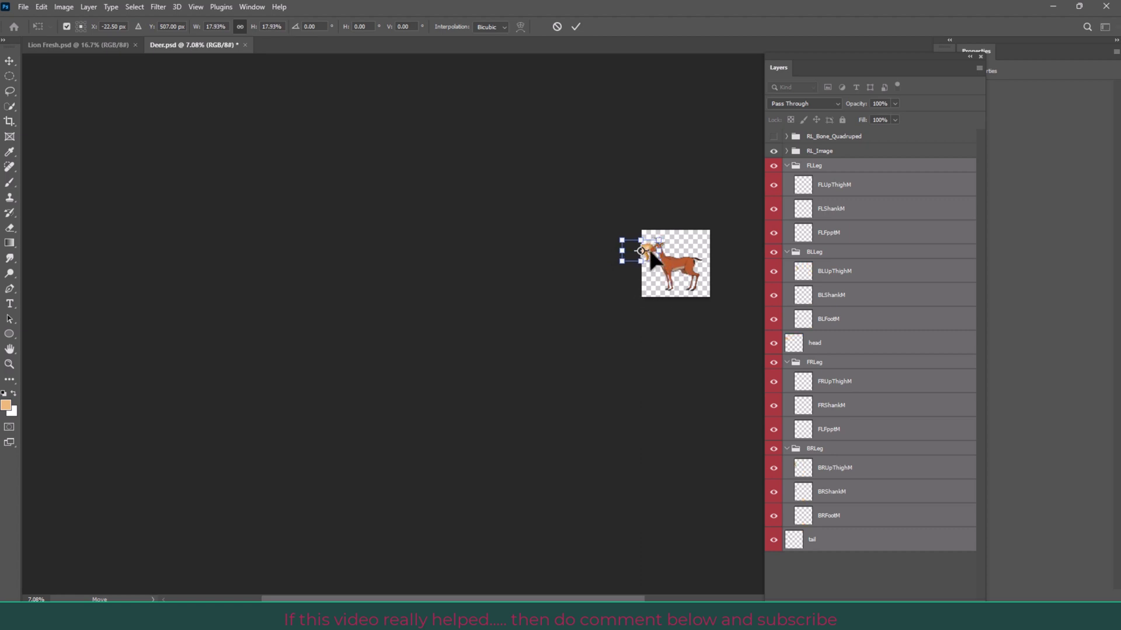
pyautogui.moveTo(648, 251)
pyautogui.mouseDown()
pyautogui.moveTo(680, 271)
pyautogui.moveTo(683, 290)
pyautogui.mouseUp()
pyautogui.scroll(5, 722, 144)
pyautogui.moveTo(713, 310); pyautogui.dragTo(726, 144)
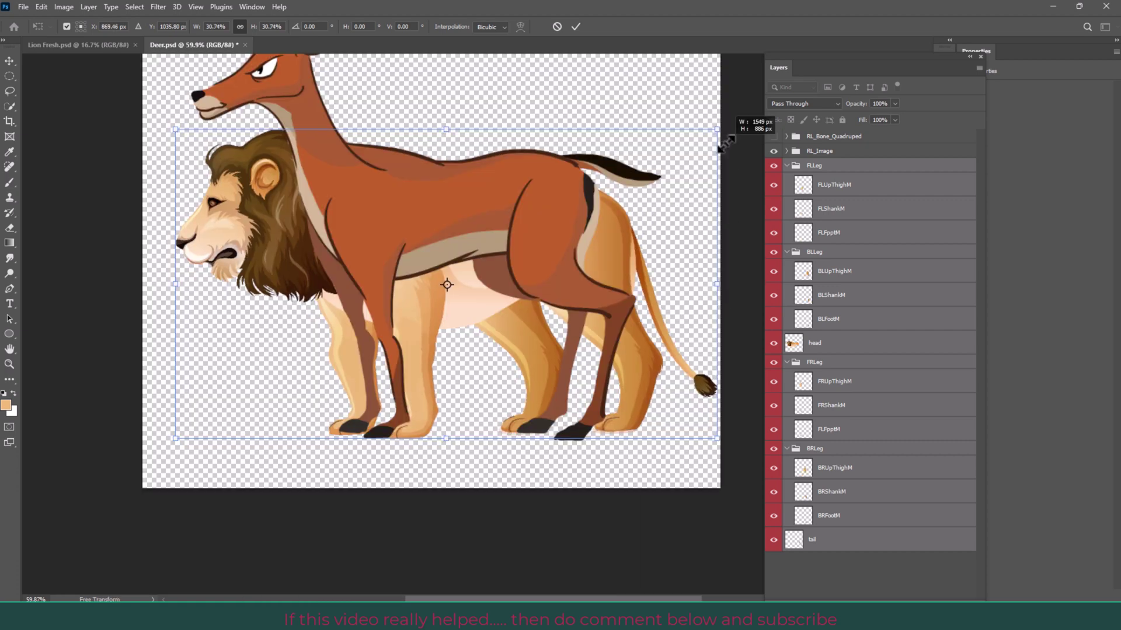
pyautogui.moveTo(726, 143); pyautogui.dragTo(727, 143)
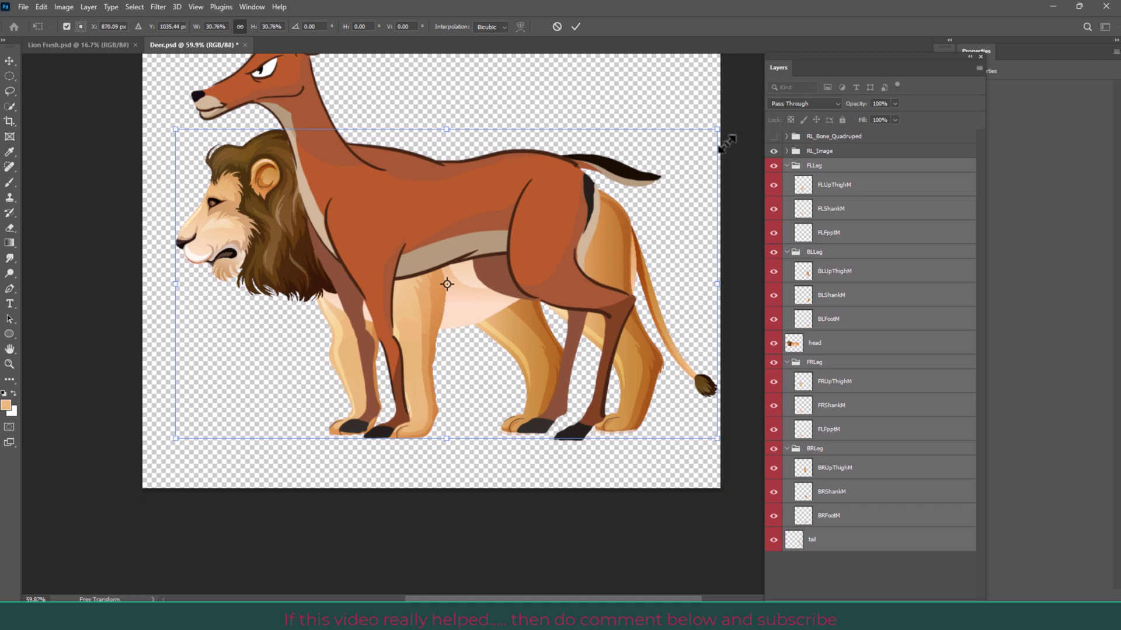
pyautogui.moveTo(611, 244); pyautogui.dragTo(604, 253)
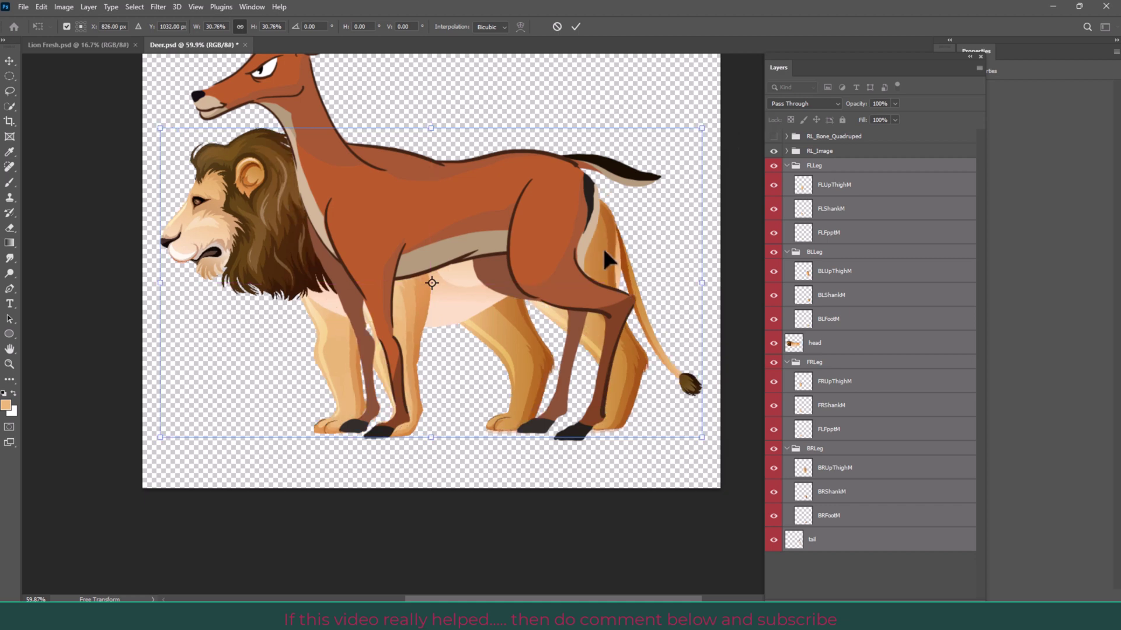
# Commit the lion's transform and expand RL_Image to list its part groups.
pyautogui.click(575, 27)
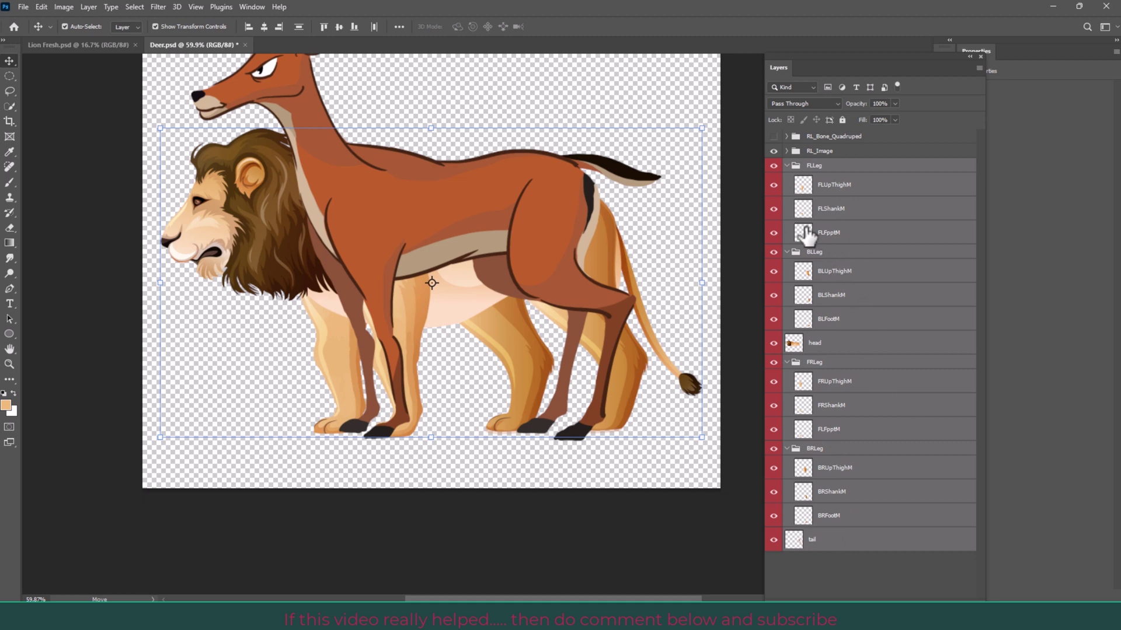
pyautogui.click(786, 151)
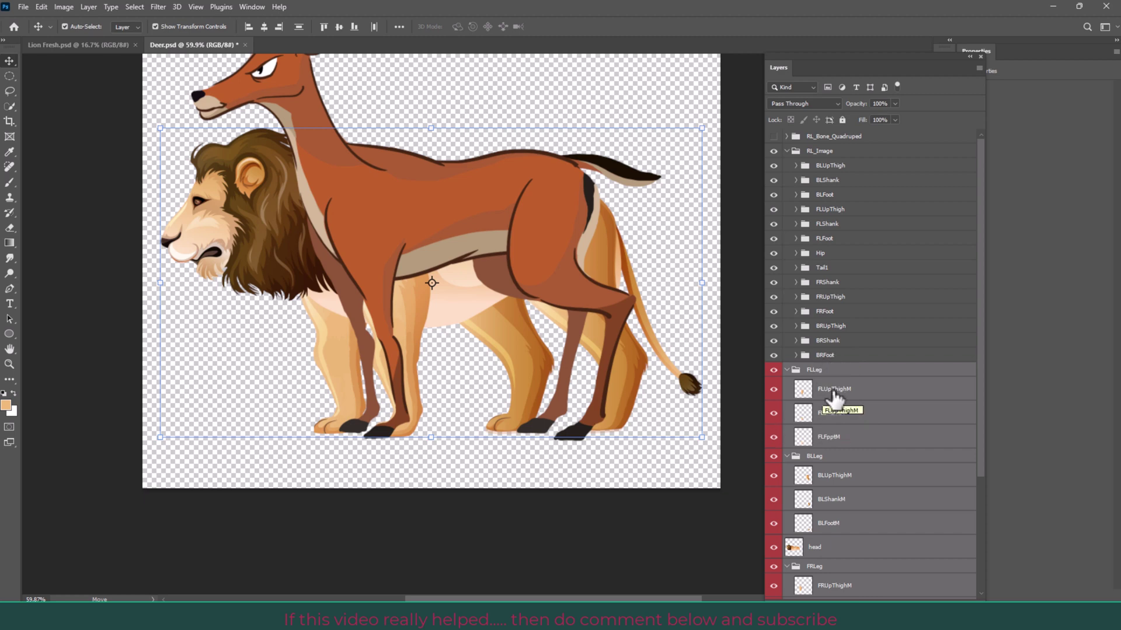
# Replace the deer's FLUpThigh layer with the lion's FLUpThighM and tag the group green.
pyautogui.click(795, 209)
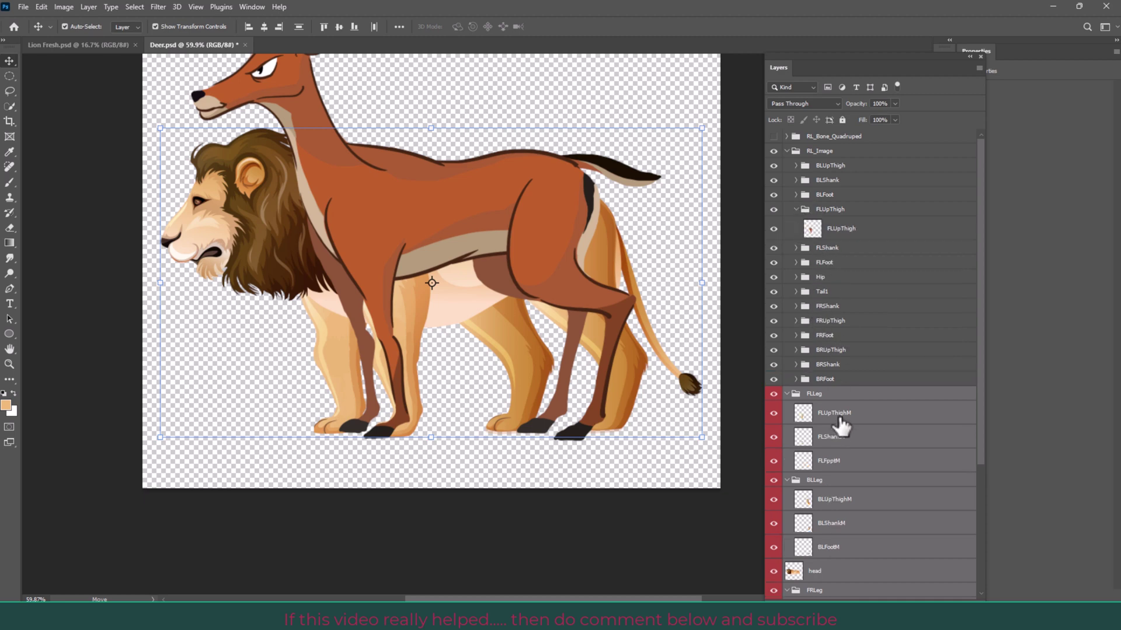
pyautogui.moveTo(840, 426); pyautogui.dragTo(849, 244)
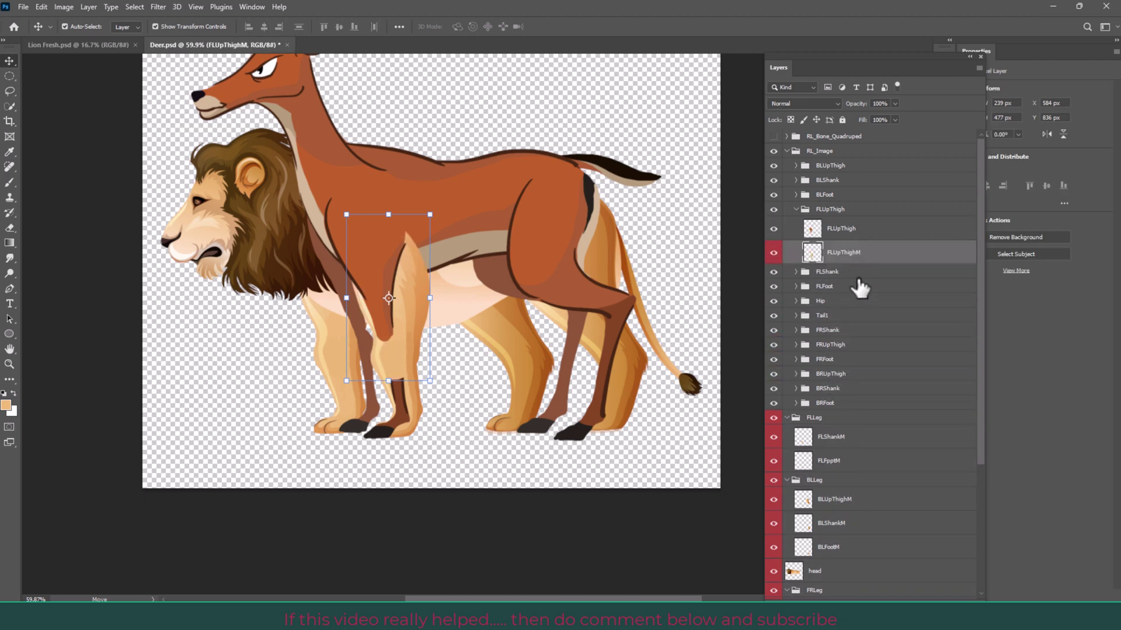
pyautogui.click(848, 238)
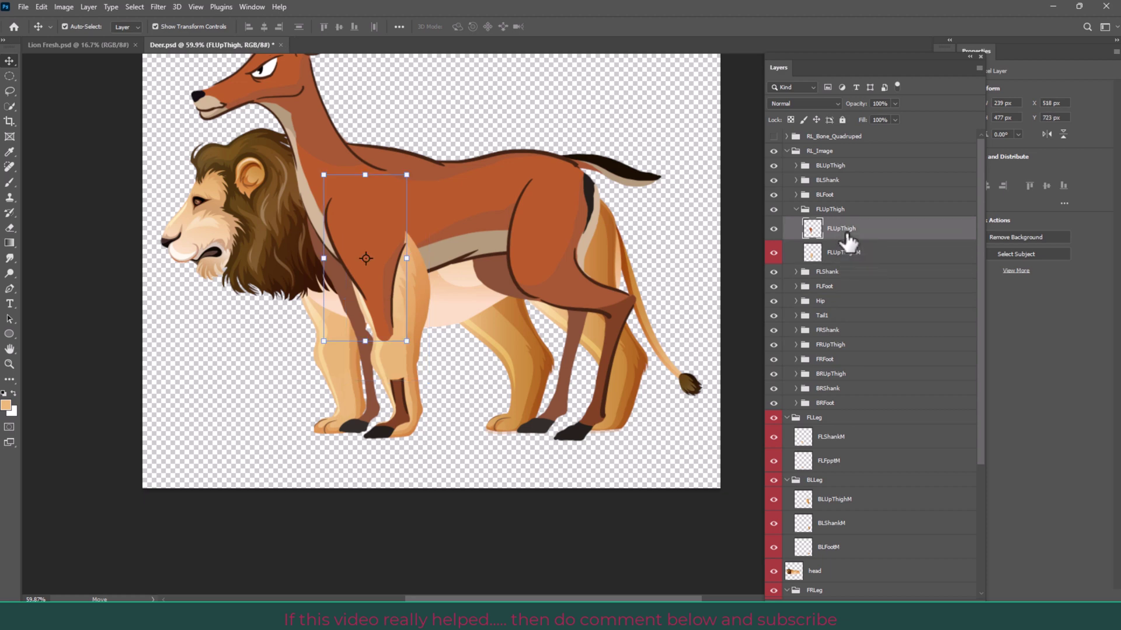
pyautogui.press('Delete')
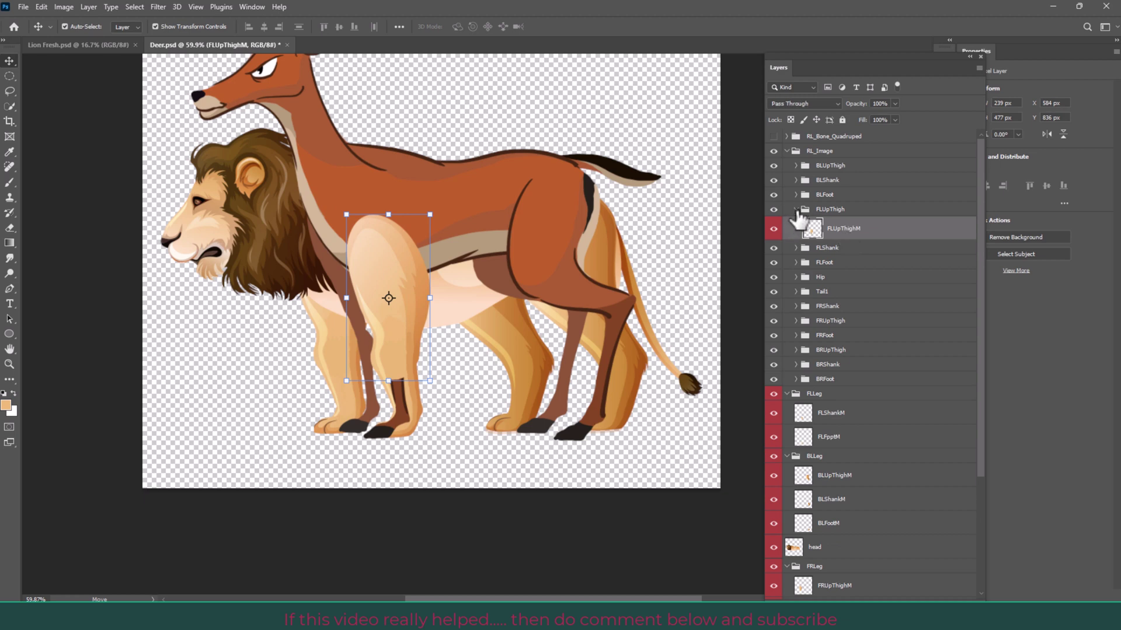
pyautogui.click(796, 210)
pyautogui.rightClick(813, 212)
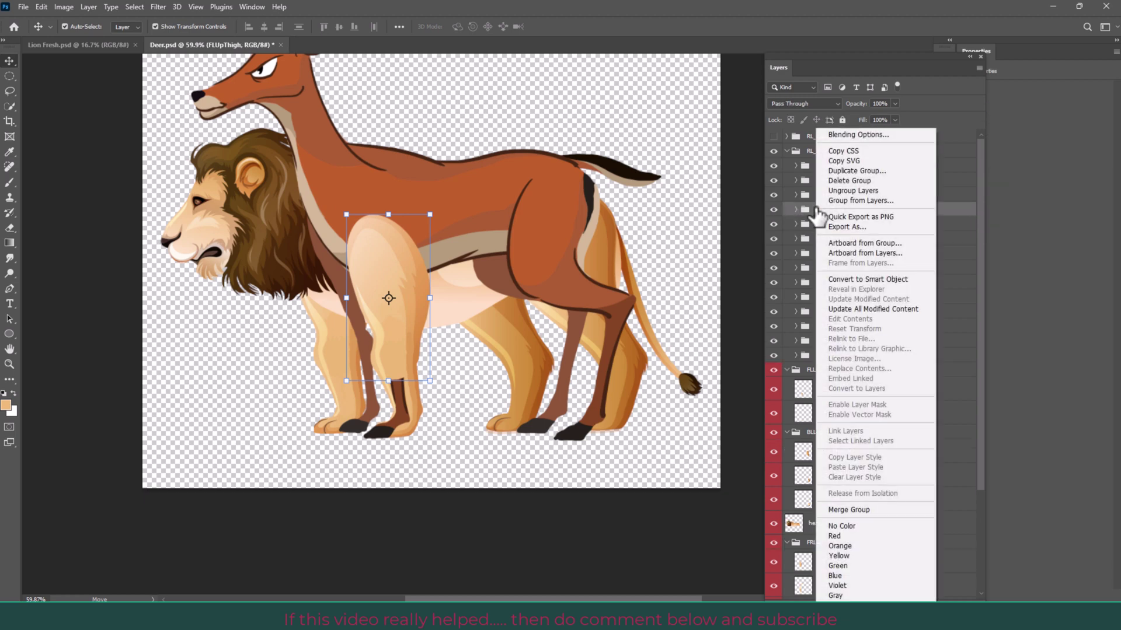
pyautogui.click(838, 566)
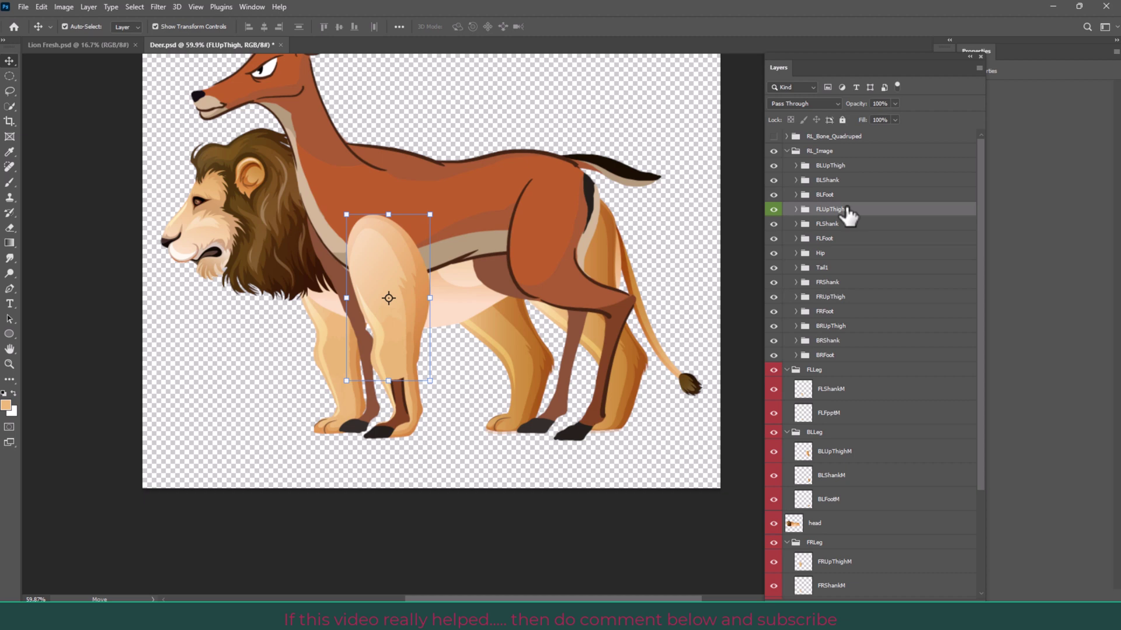
# Replace the deer's FLShank layer with the lion's FLShankM and tag the group green.
pyautogui.click(796, 223)
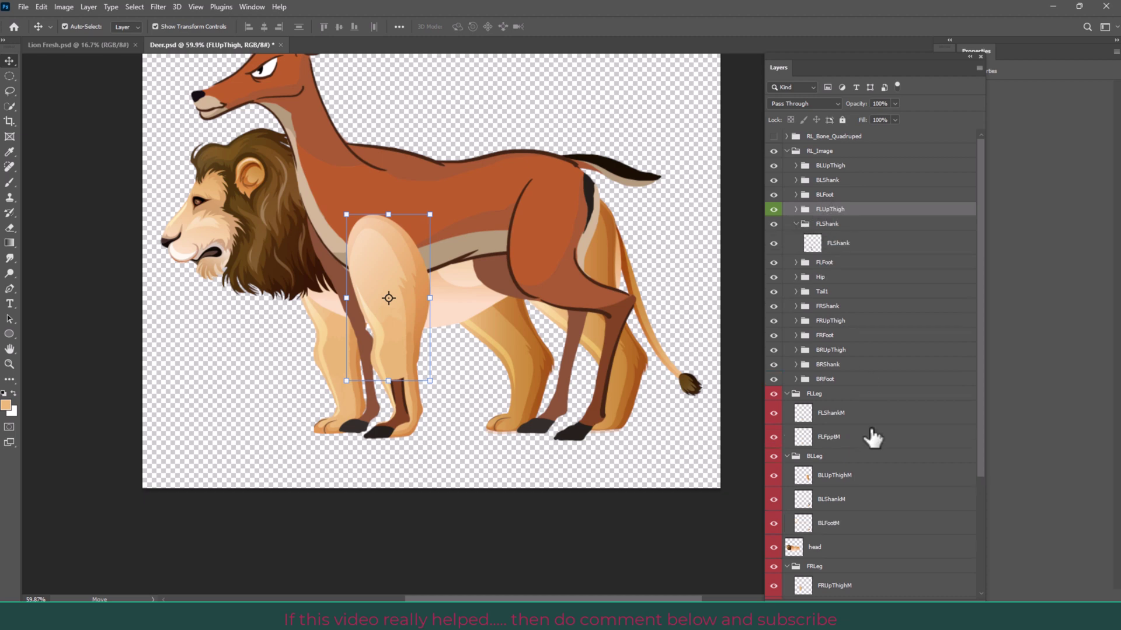
pyautogui.click(834, 420)
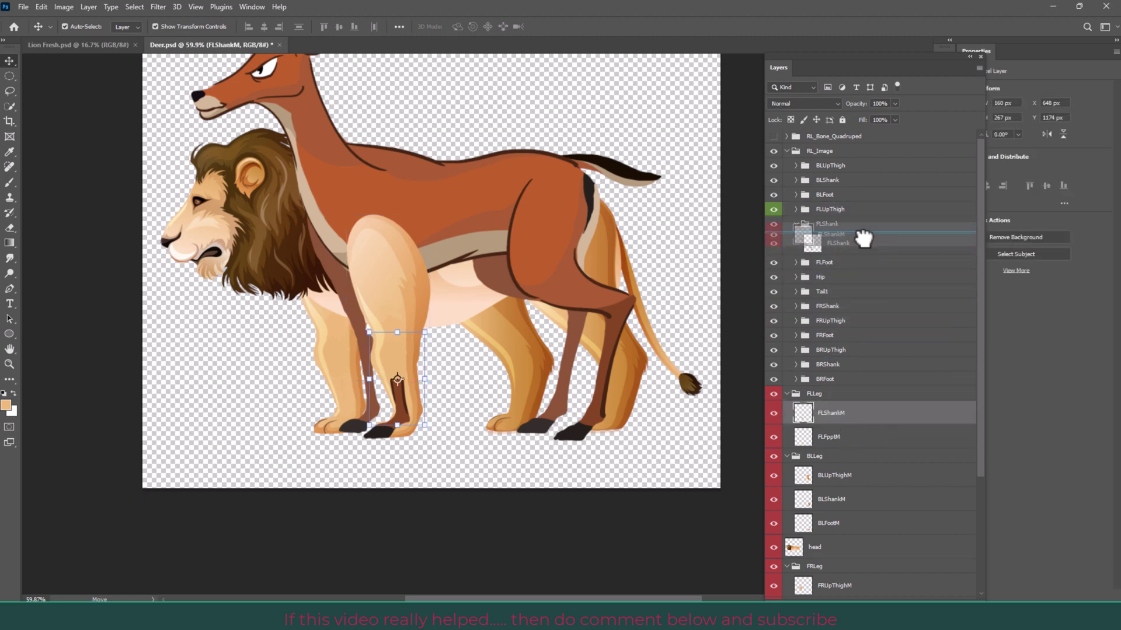
pyautogui.moveTo(863, 254); pyautogui.dragTo(862, 248)
pyautogui.click(856, 265)
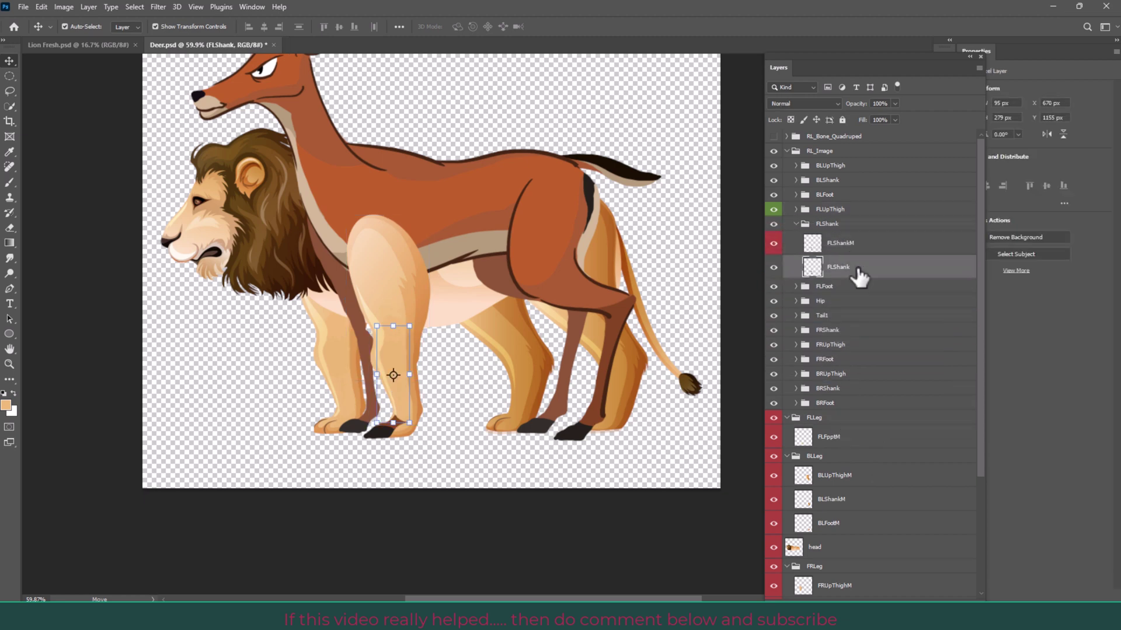
pyautogui.press('Delete')
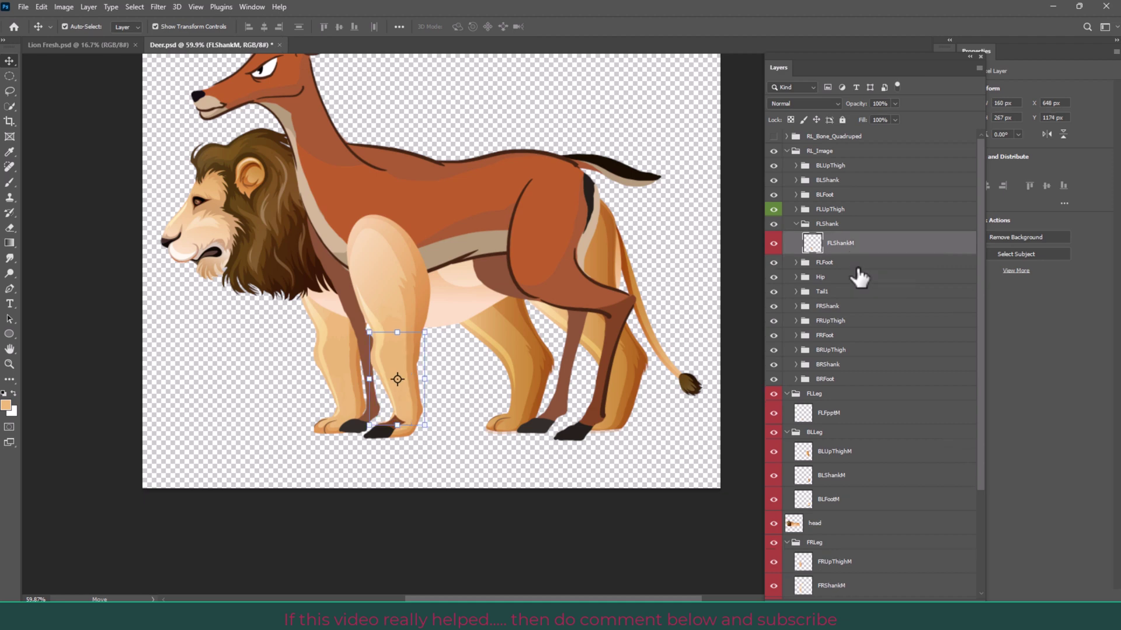
pyautogui.rightClick(773, 223)
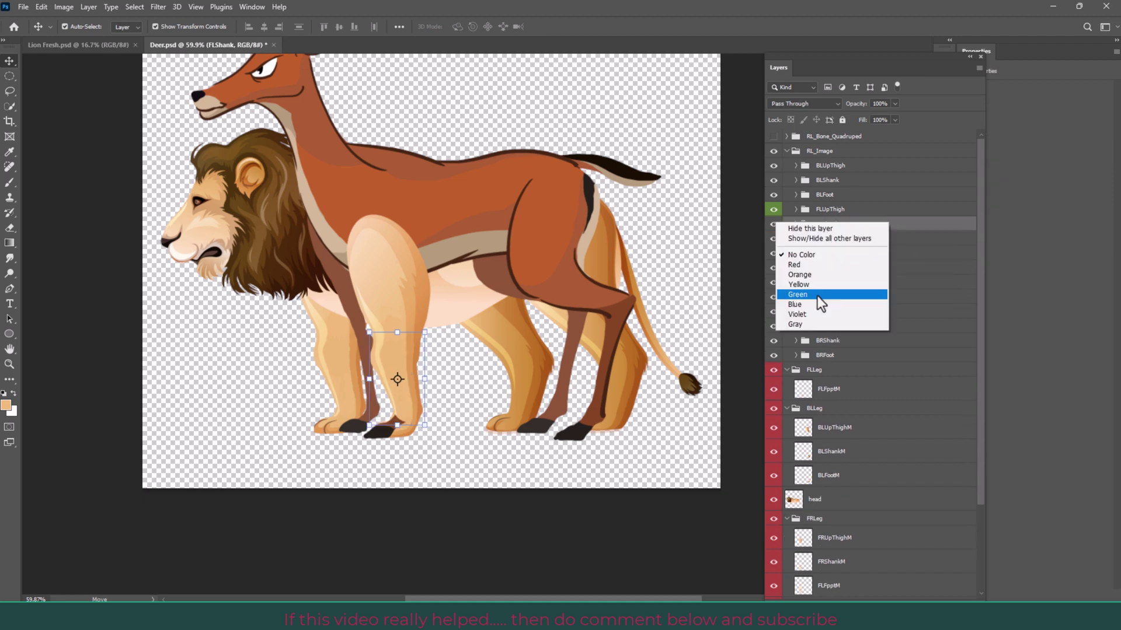
pyautogui.click(814, 294)
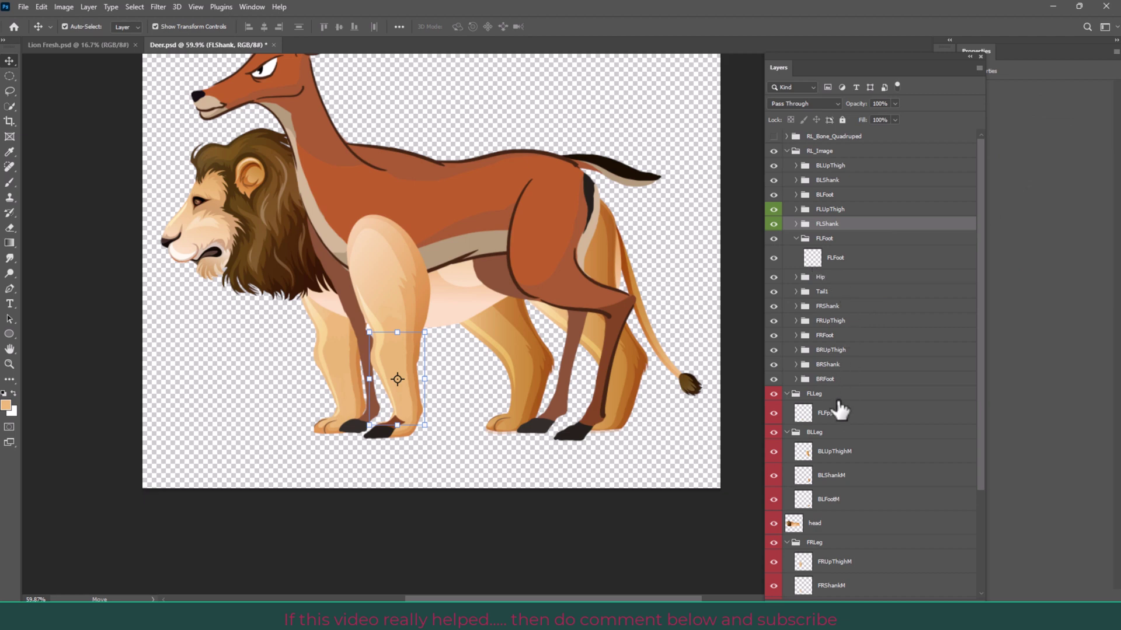
# Move the lion's FLFootM into the FLFoot group and tag it green.
pyautogui.click(834, 415)
pyautogui.moveTo(835, 423); pyautogui.dragTo(851, 256)
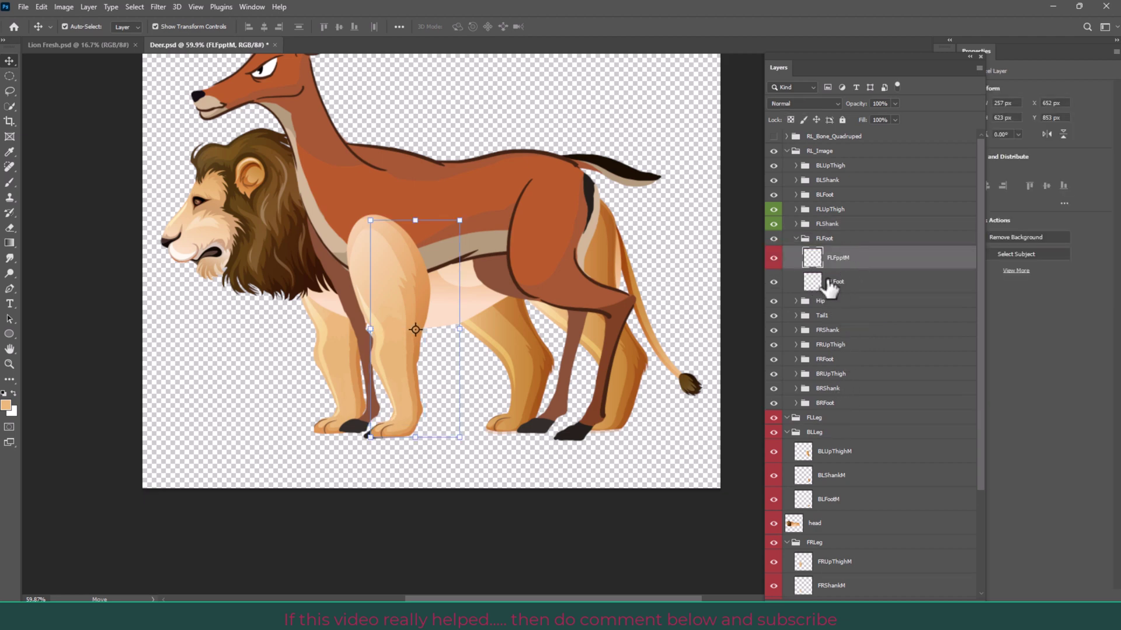
pyautogui.click(838, 285)
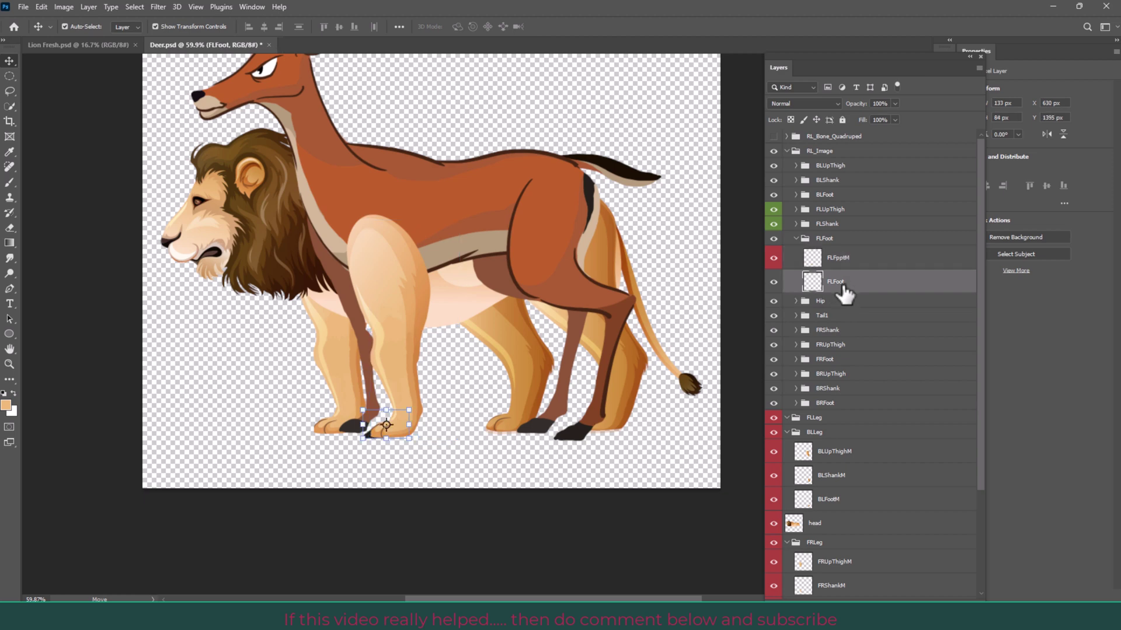
pyautogui.click(795, 238)
pyautogui.rightClick(774, 238)
pyautogui.click(797, 311)
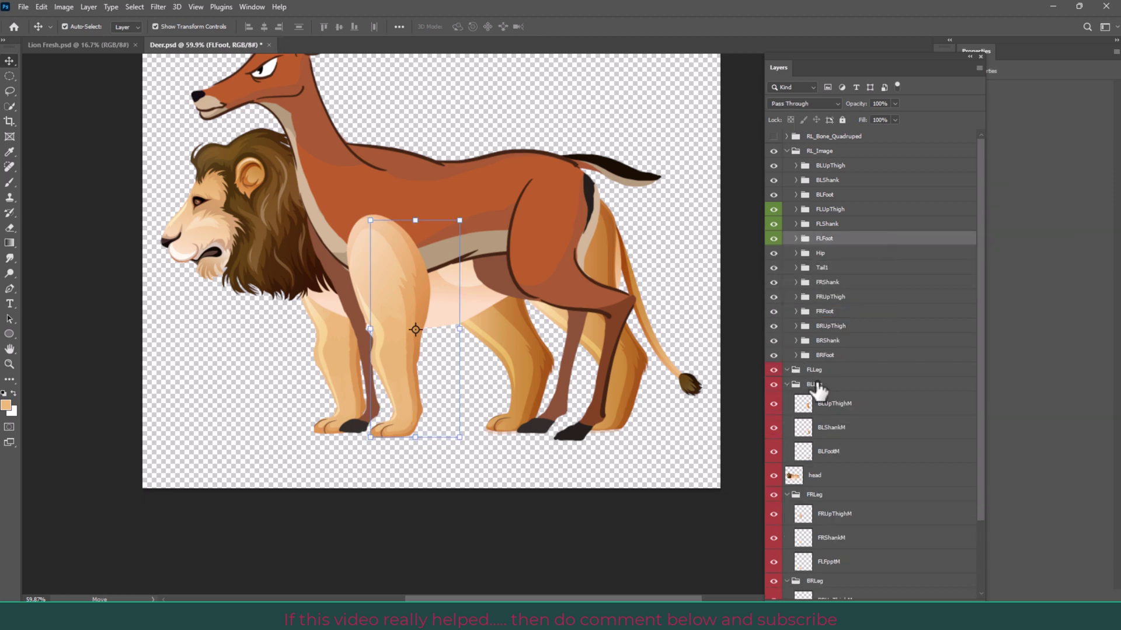
# Move BLUpThighM into the BLUpThigh group and tag it green.
pyautogui.click(825, 245)
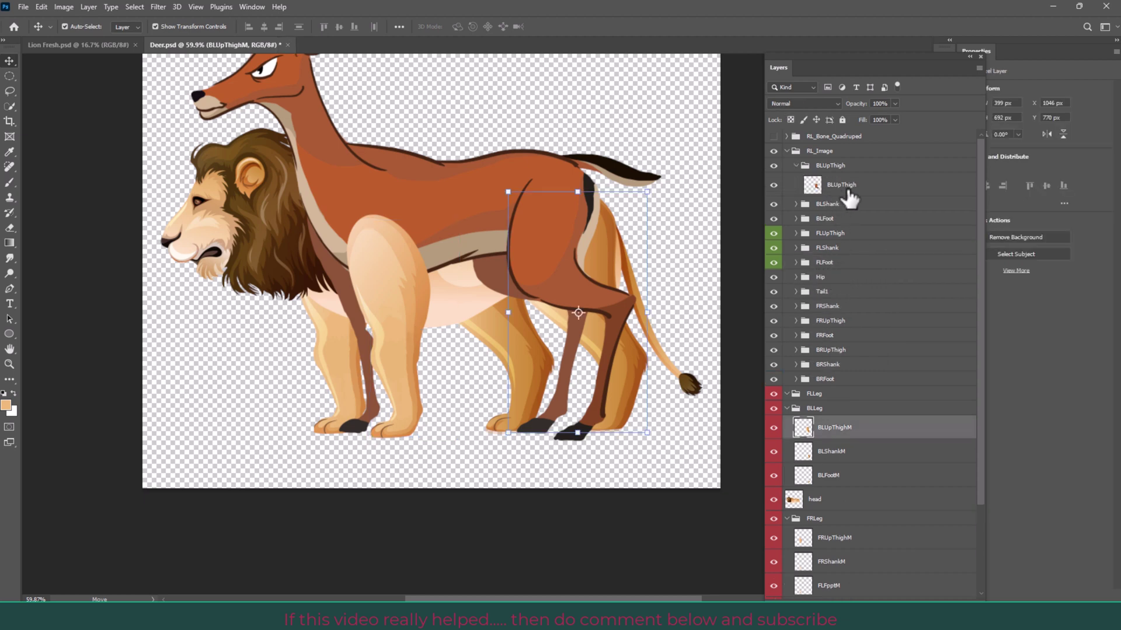
pyautogui.moveTo(834, 429); pyautogui.dragTo(843, 180)
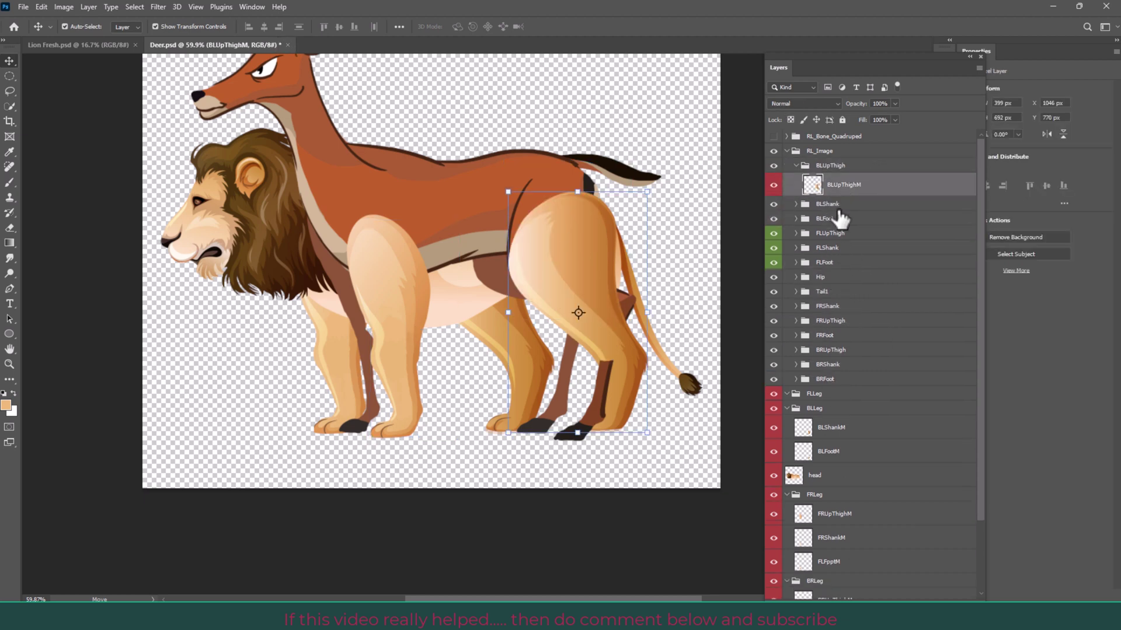
pyautogui.click(796, 166)
pyautogui.rightClick(773, 167)
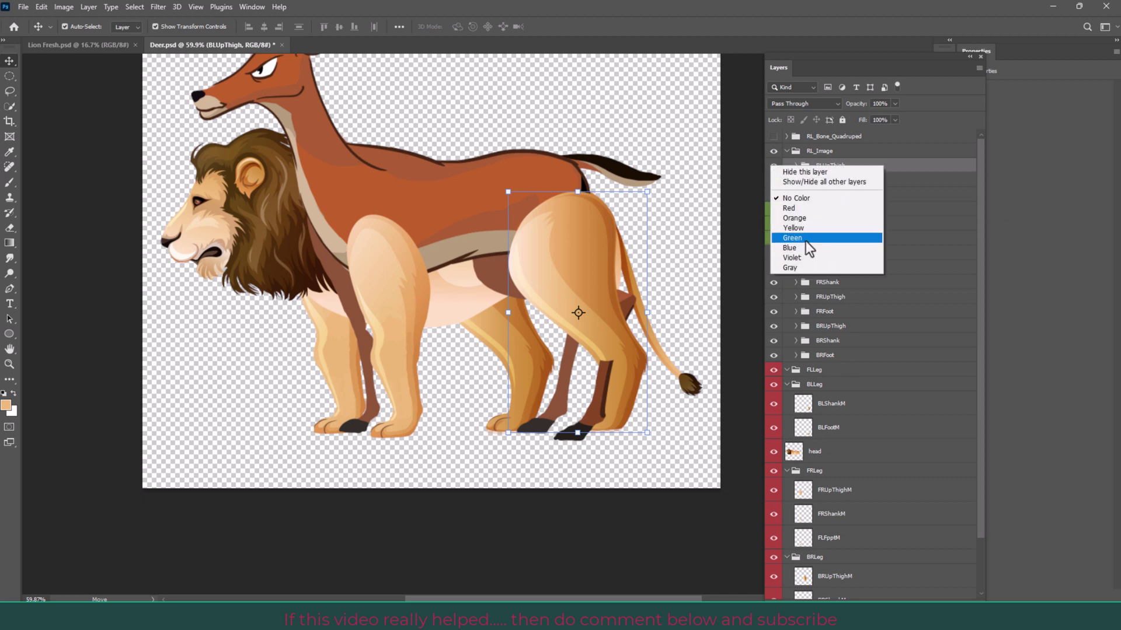
pyautogui.click(806, 239)
# Move BLShankM into the BLShank group and tag it green.
pyautogui.click(795, 180)
pyautogui.moveTo(832, 429); pyautogui.dragTo(854, 220)
pyautogui.click(795, 181)
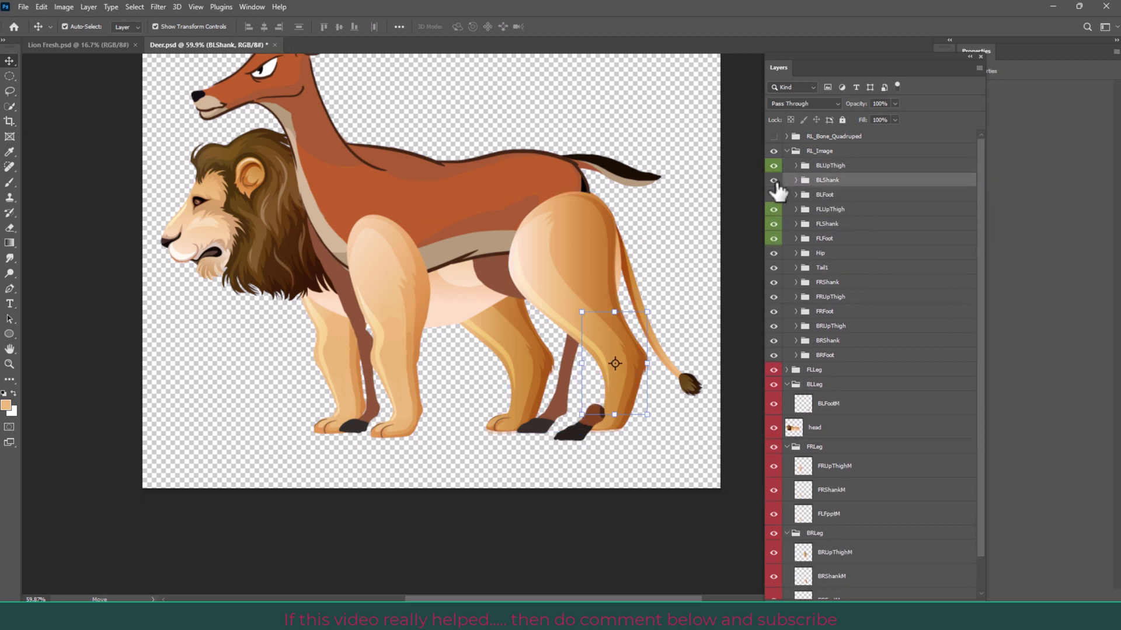
pyautogui.rightClick(774, 180)
pyautogui.click(826, 264)
# Move BLFootM into the BLFoot group and tag it green.
pyautogui.click(796, 195)
pyautogui.click(830, 430)
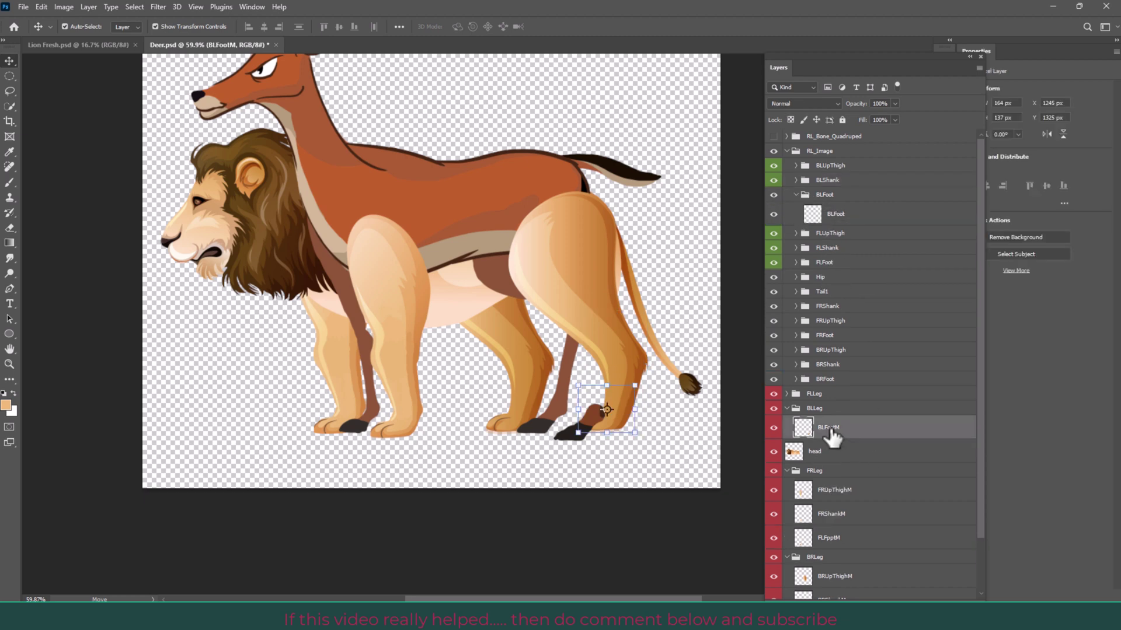
pyautogui.moveTo(832, 437); pyautogui.dragTo(858, 225)
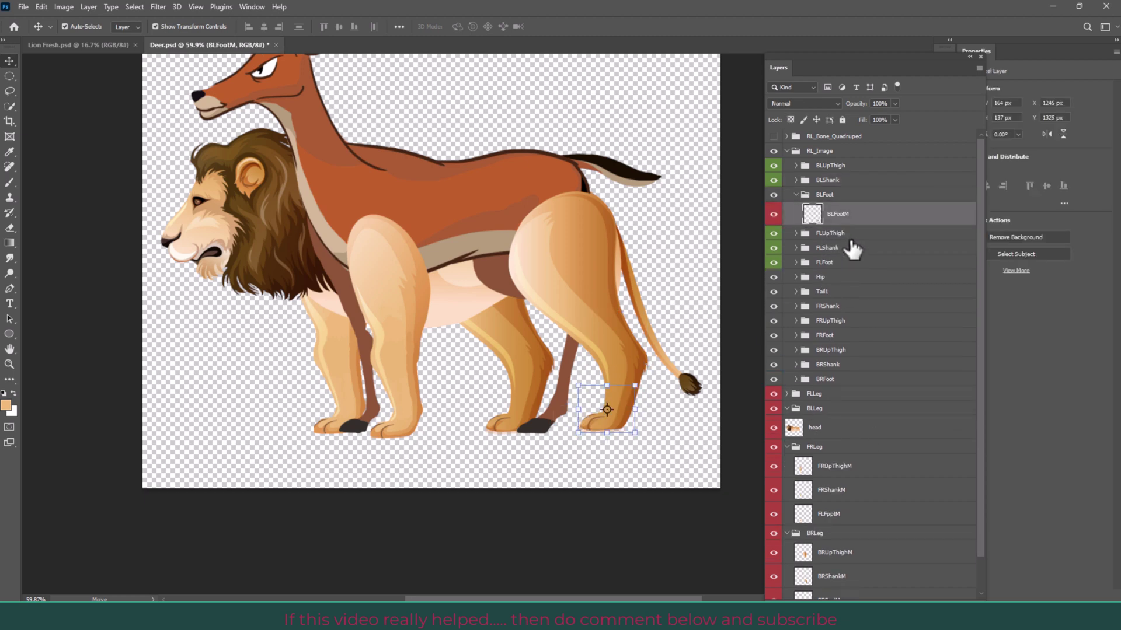
pyautogui.click(796, 195)
pyautogui.rightClick(774, 209)
pyautogui.click(814, 263)
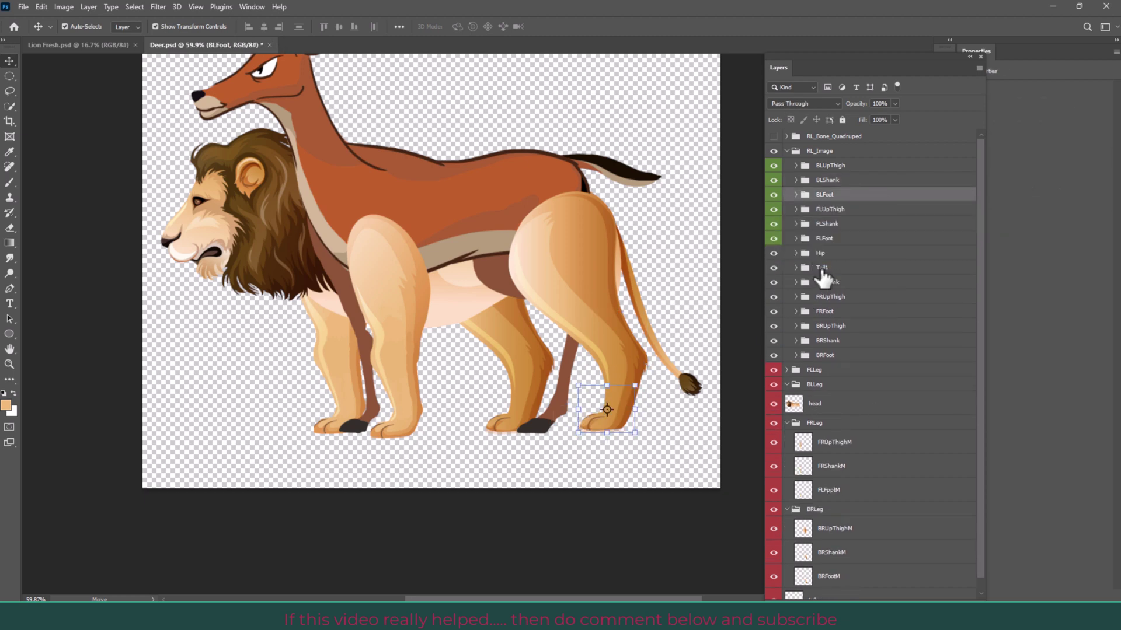
# Move the lion's head layer into the Hip group and tag it green.
pyautogui.moveTo(833, 426); pyautogui.dragTo(853, 278)
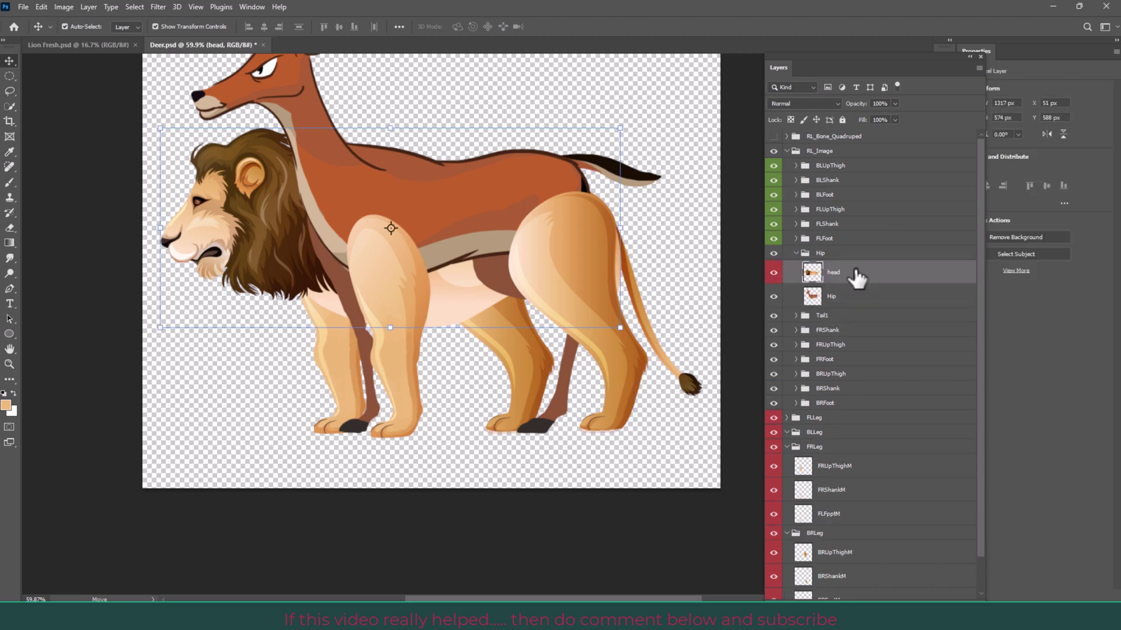
pyautogui.click(796, 253)
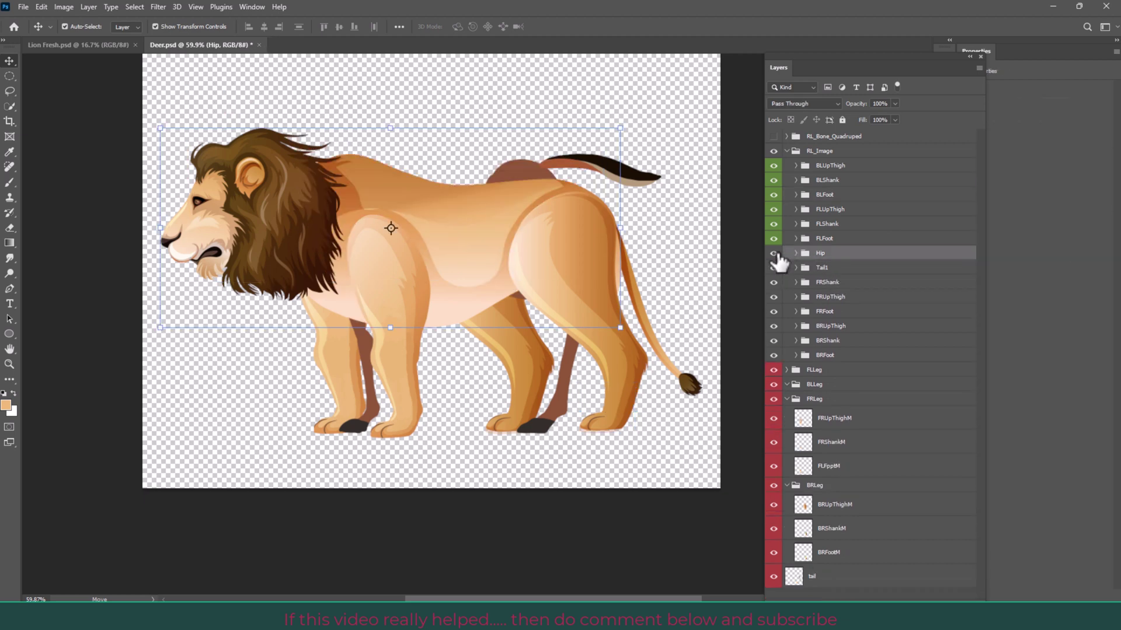
pyautogui.rightClick(776, 253)
pyautogui.click(806, 315)
# Move the lion's tail layer into the Tail1 group and tag it green.
pyautogui.click(796, 268)
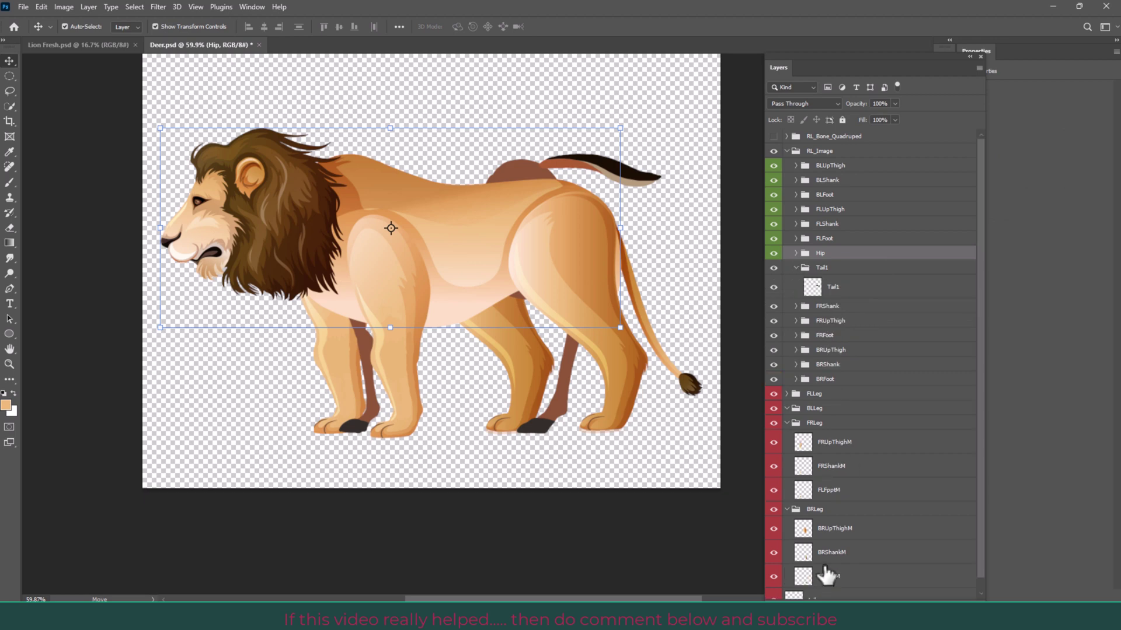
pyautogui.moveTo(813, 566); pyautogui.dragTo(832, 279)
pyautogui.rightClick(773, 254)
pyautogui.click(805, 317)
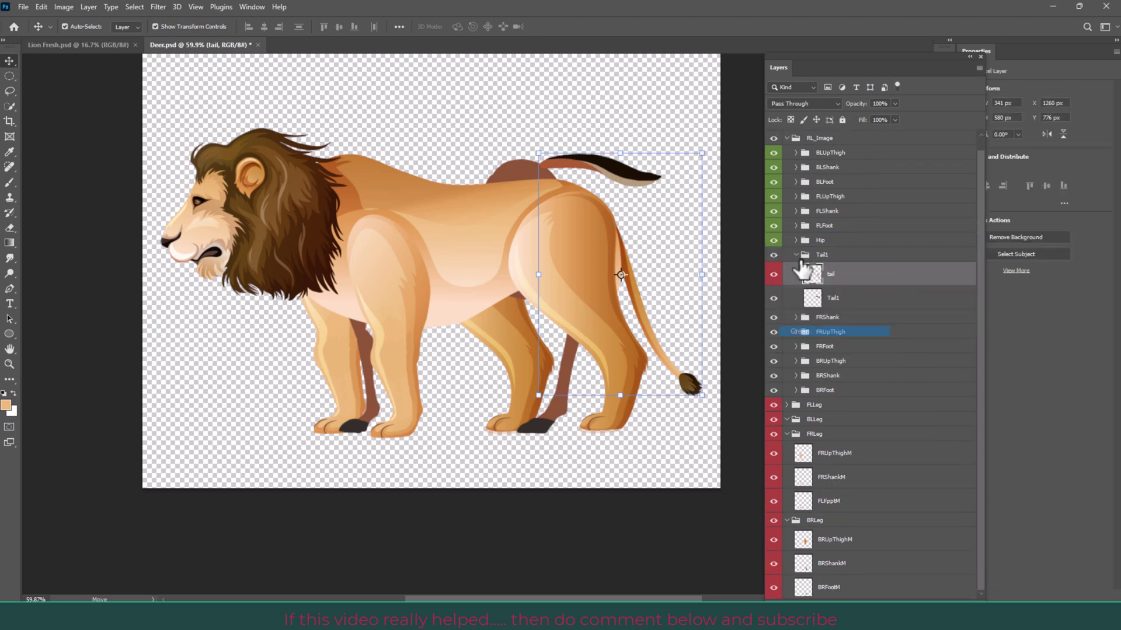
pyautogui.click(796, 254)
# Move FRShankM into the FRShank group and tag it green.
pyautogui.click(795, 282)
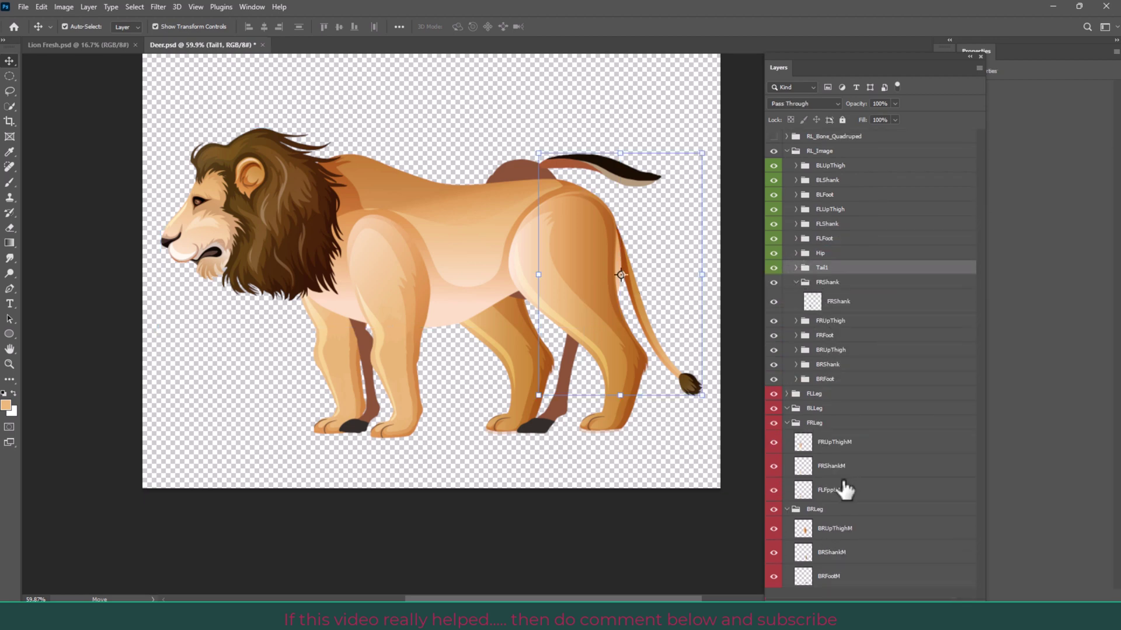
pyautogui.moveTo(844, 469); pyautogui.dragTo(857, 297)
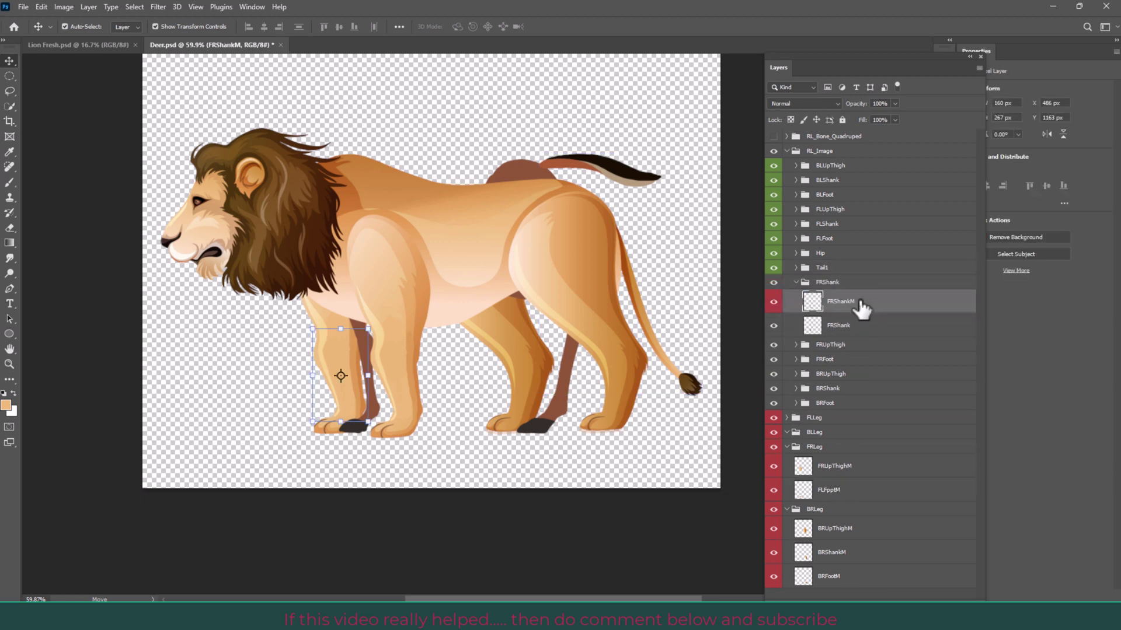
pyautogui.rightClick(774, 282)
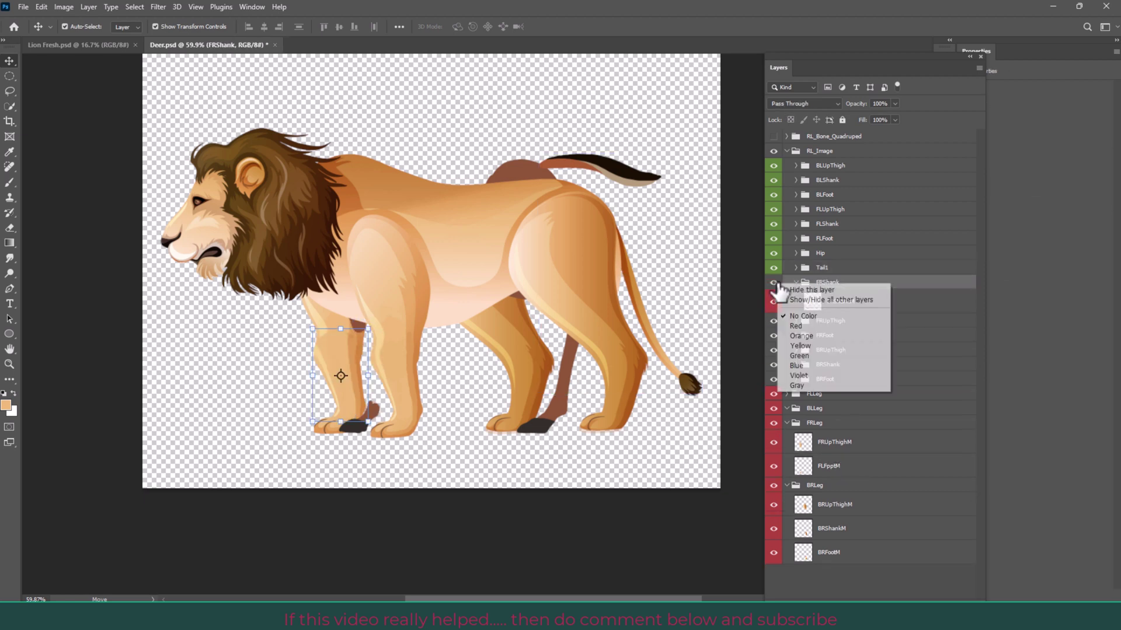
pyautogui.click(809, 353)
pyautogui.click(795, 282)
# Move FRUpThighM into the FRUpThigh group and tag it green.
pyautogui.click(796, 297)
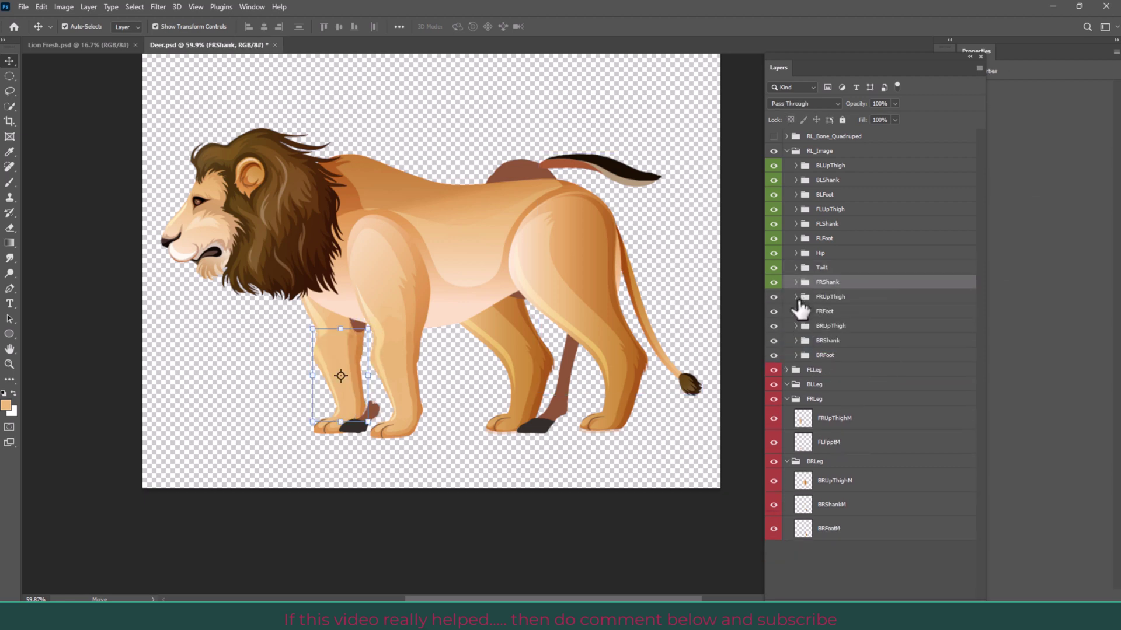
pyautogui.click(836, 451)
pyautogui.moveTo(839, 460); pyautogui.dragTo(846, 309)
pyautogui.click(825, 344)
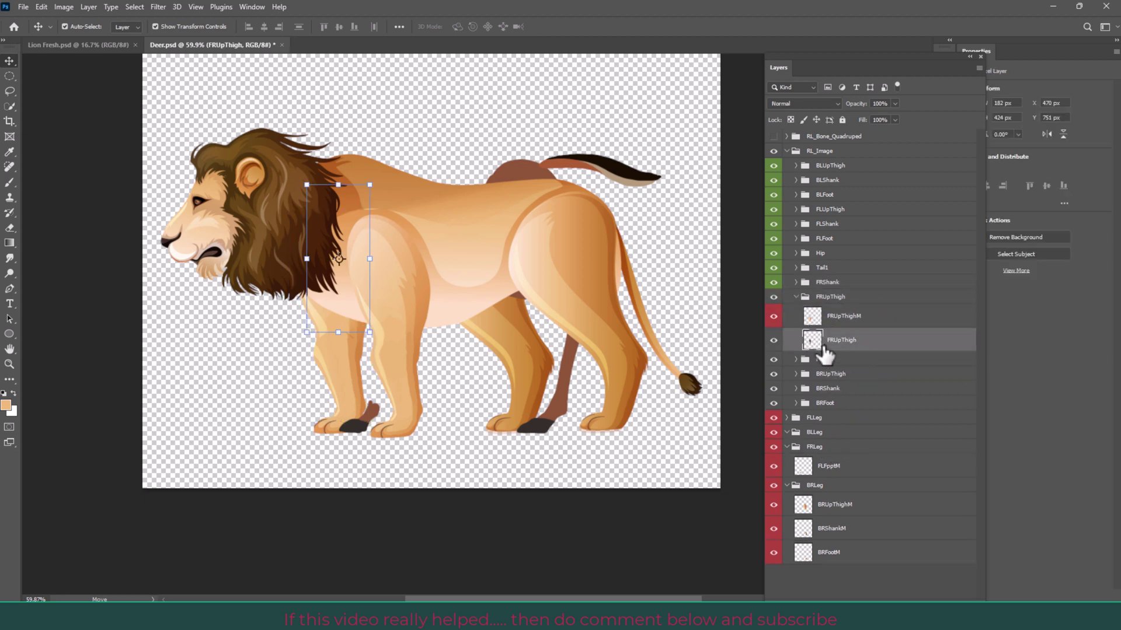
pyautogui.click(796, 297)
pyautogui.rightClick(775, 296)
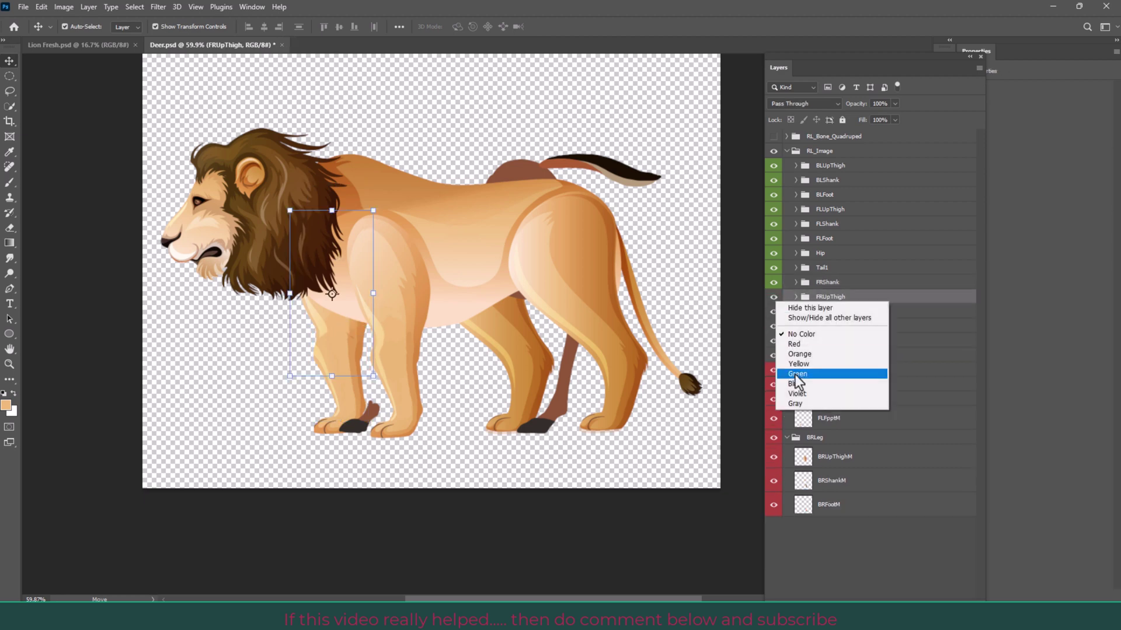
pyautogui.click(809, 367)
# Move the lion's front-right foot layer into the FRFoot group and tag it green.
pyautogui.click(796, 312)
pyautogui.moveTo(834, 442); pyautogui.dragTo(846, 318)
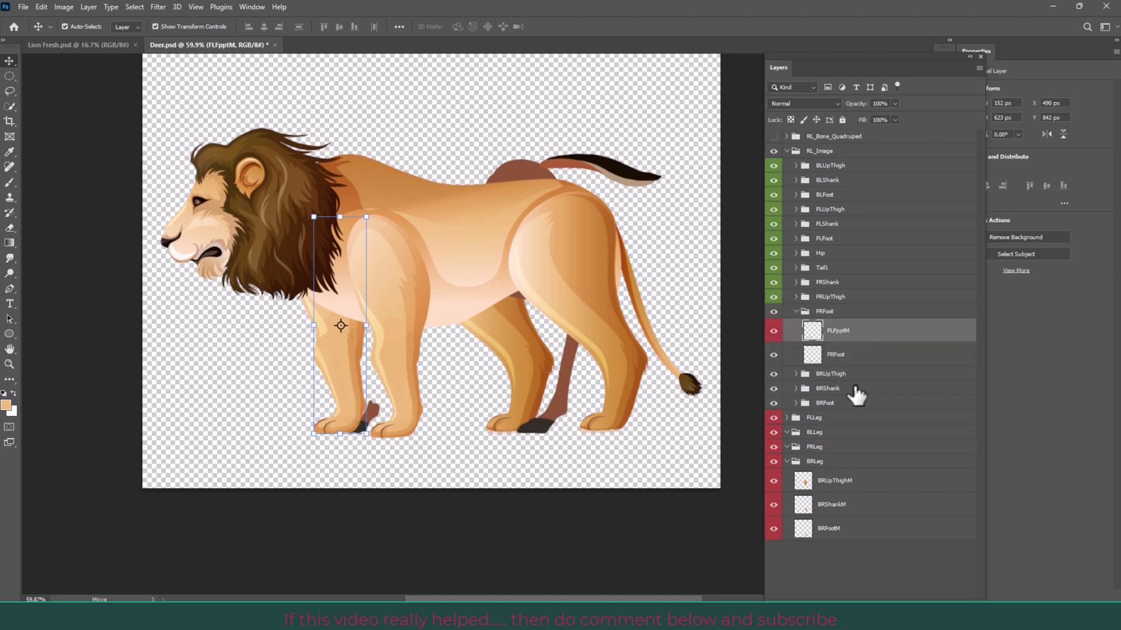
pyautogui.click(861, 355)
pyautogui.click(860, 330)
pyautogui.rightClick(773, 311)
pyautogui.click(811, 384)
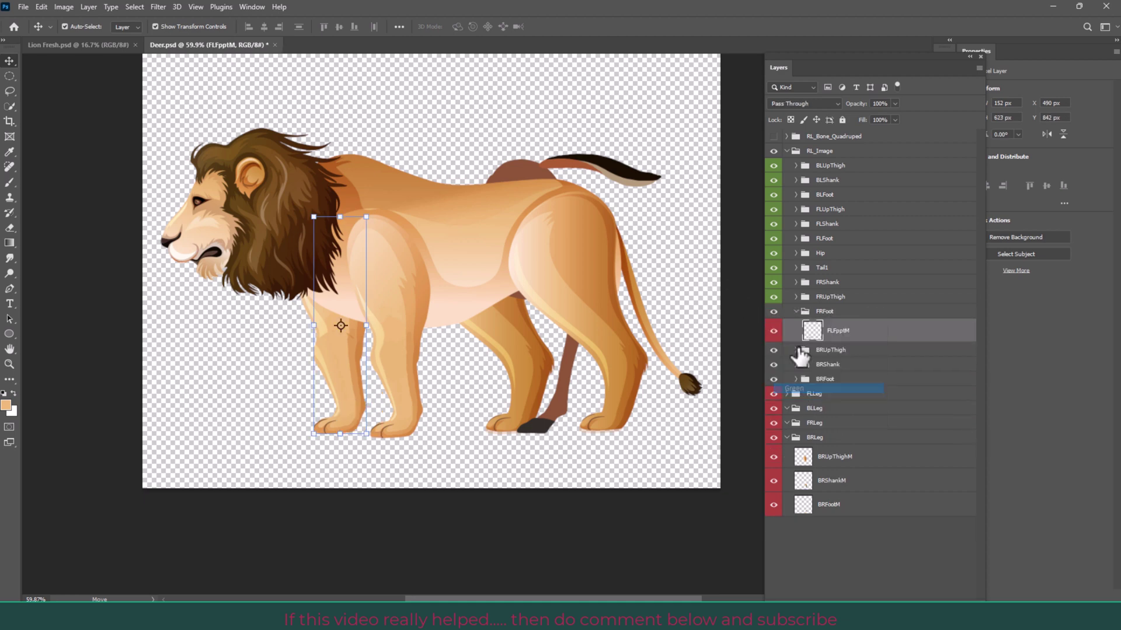
pyautogui.click(795, 311)
pyautogui.click(796, 326)
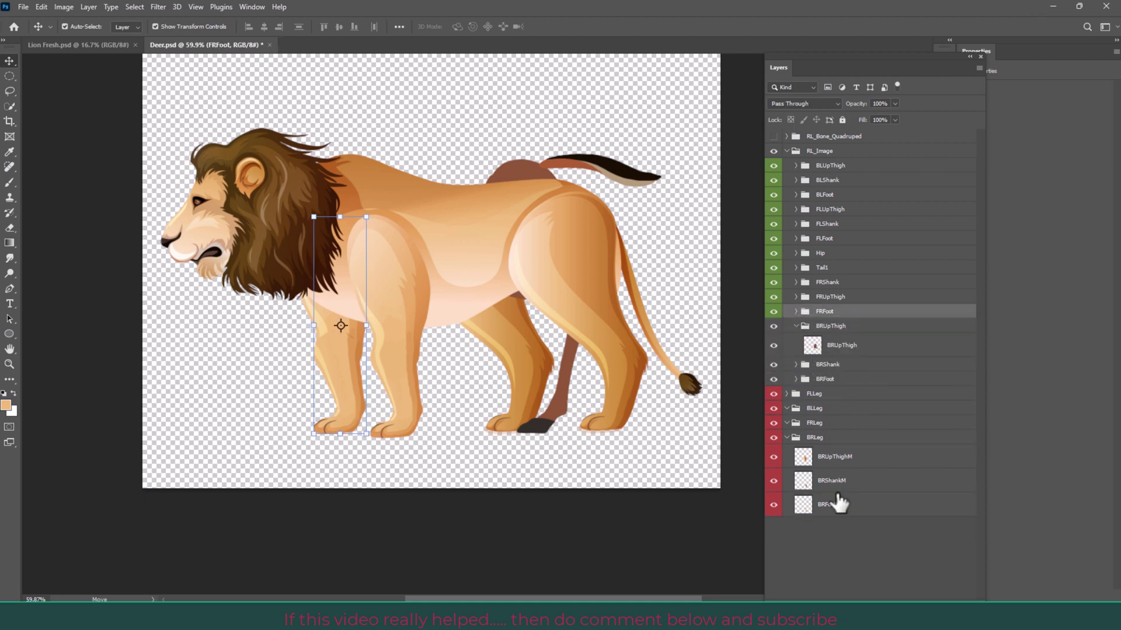
# Move BRUpThighM and BRShankM into their BRUpThigh and BRShank groups, tagging both green.
pyautogui.moveTo(816, 464); pyautogui.dragTo(838, 342)
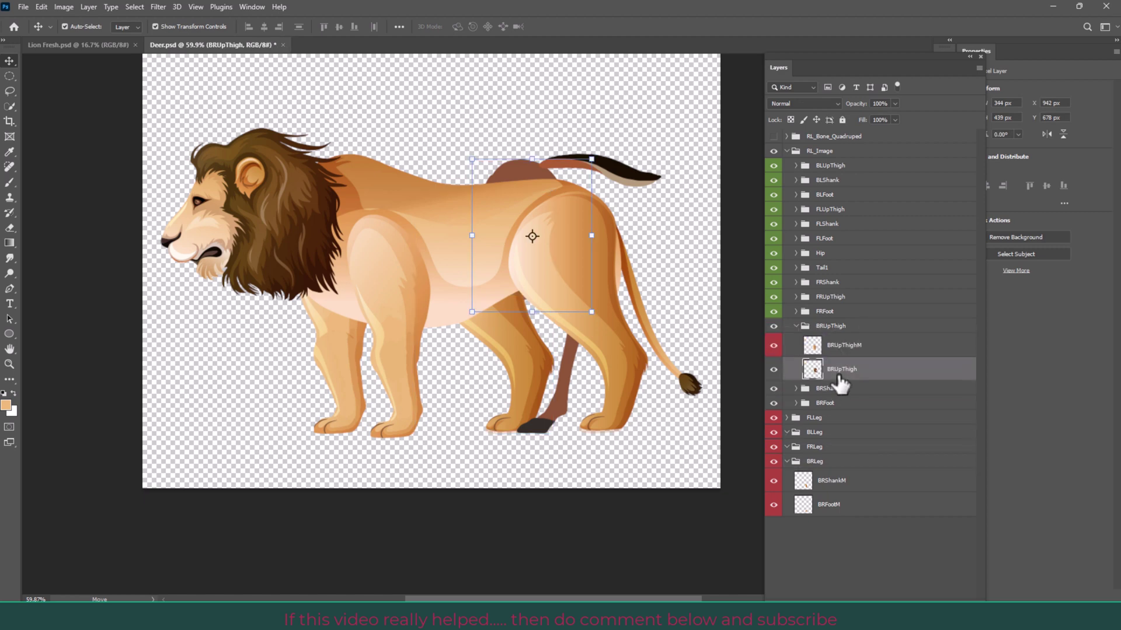
pyautogui.rightClick(773, 326)
pyautogui.click(818, 404)
pyautogui.click(796, 326)
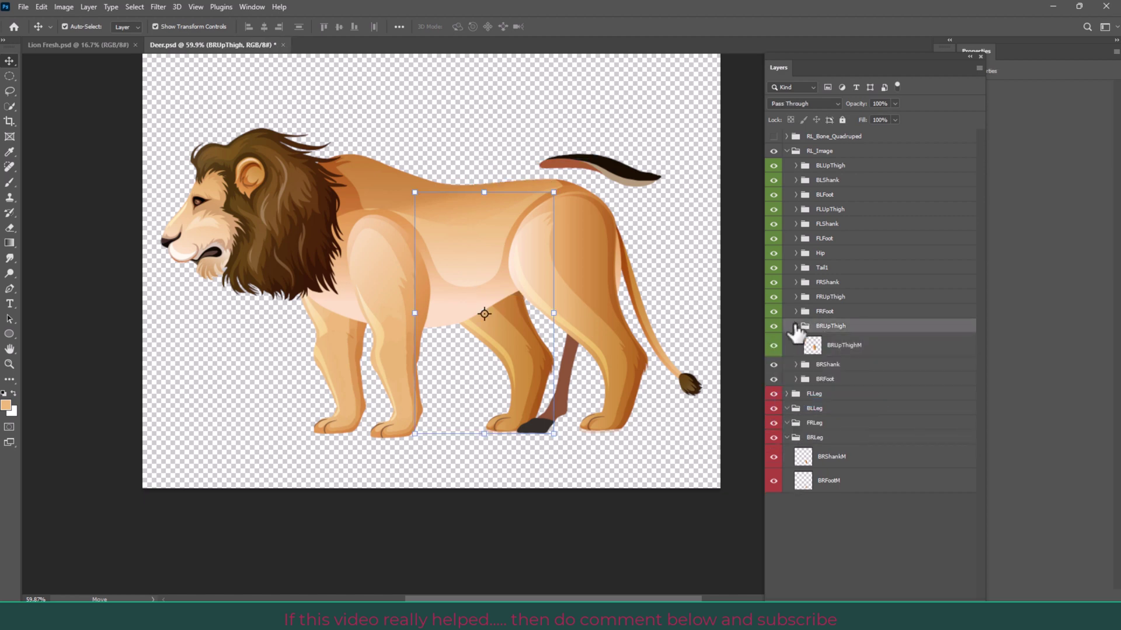
pyautogui.moveTo(820, 460); pyautogui.dragTo(820, 367)
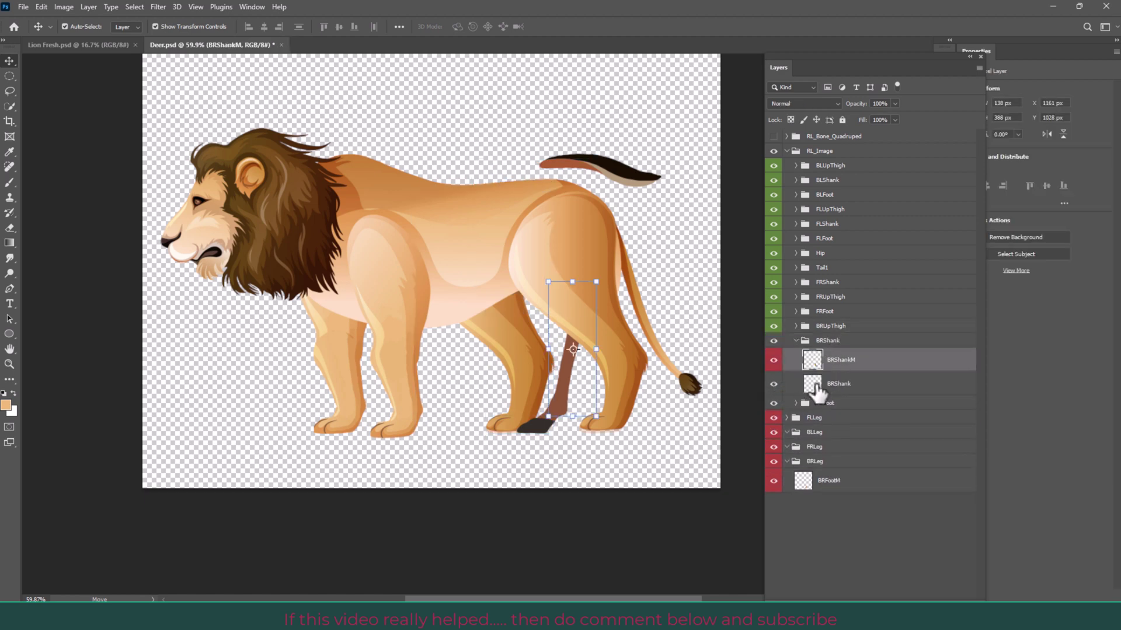
pyautogui.rightClick(774, 340)
pyautogui.click(804, 420)
pyautogui.click(796, 340)
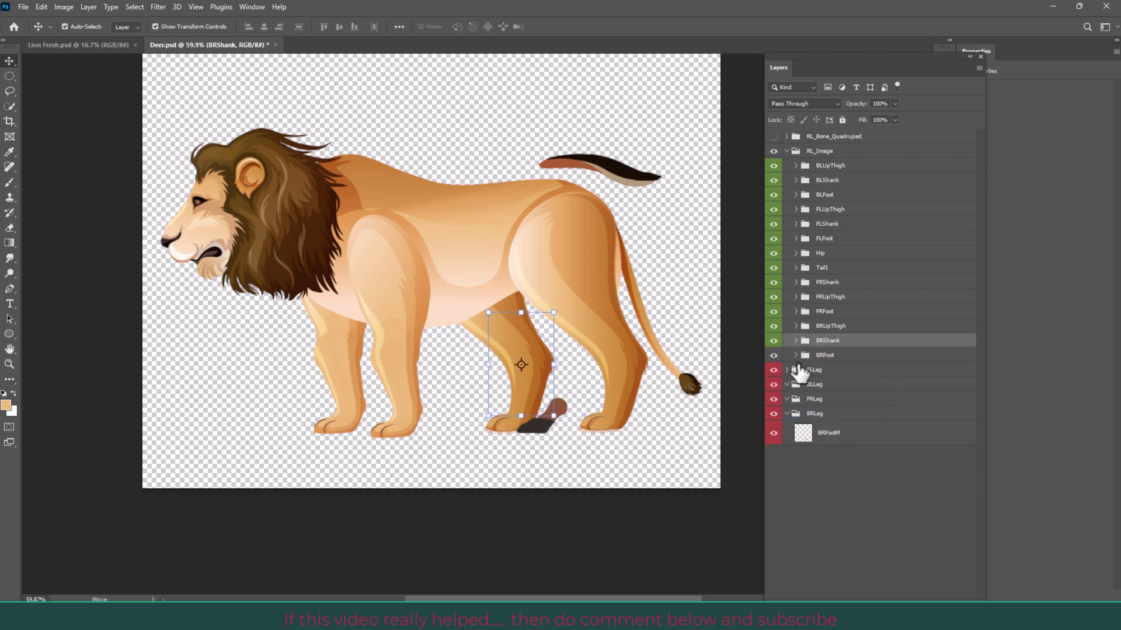
# Move BRFootM into the BRFoot group and tag it green.
pyautogui.click(803, 456)
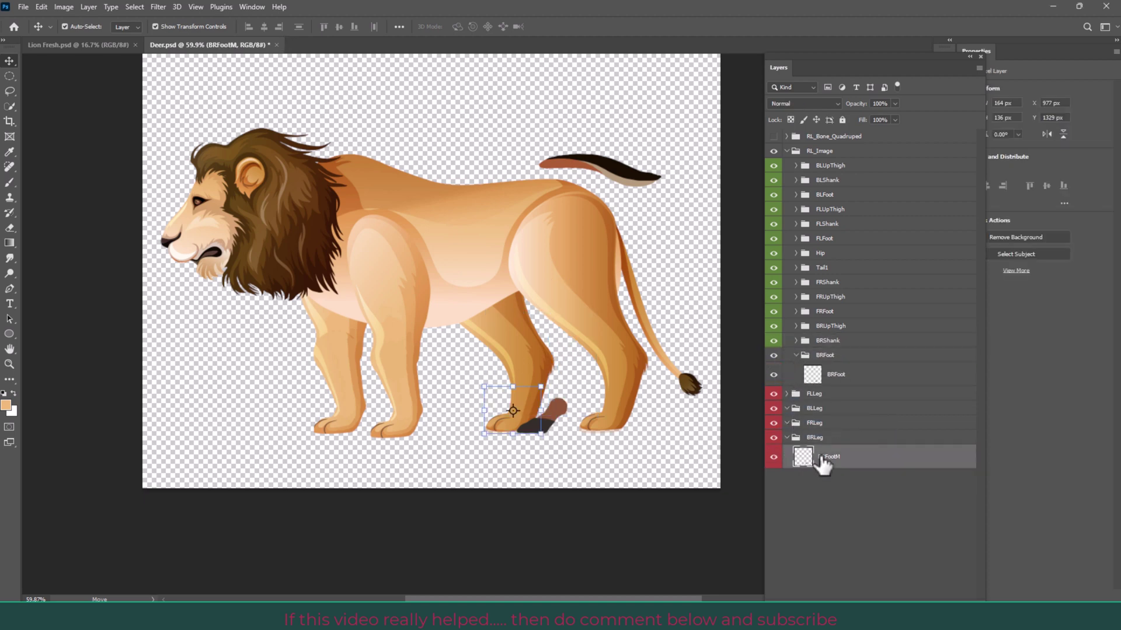
pyautogui.moveTo(813, 461)
pyautogui.mouseDown()
pyautogui.moveTo(842, 362)
pyautogui.moveTo(843, 374)
pyautogui.mouseUp()
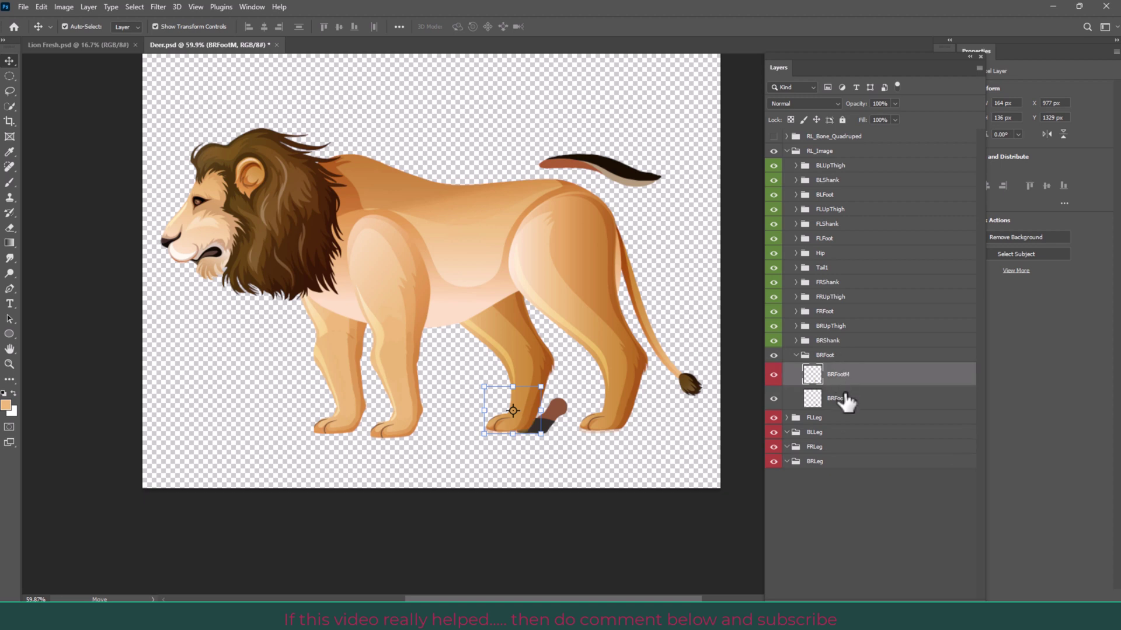
pyautogui.click(796, 355)
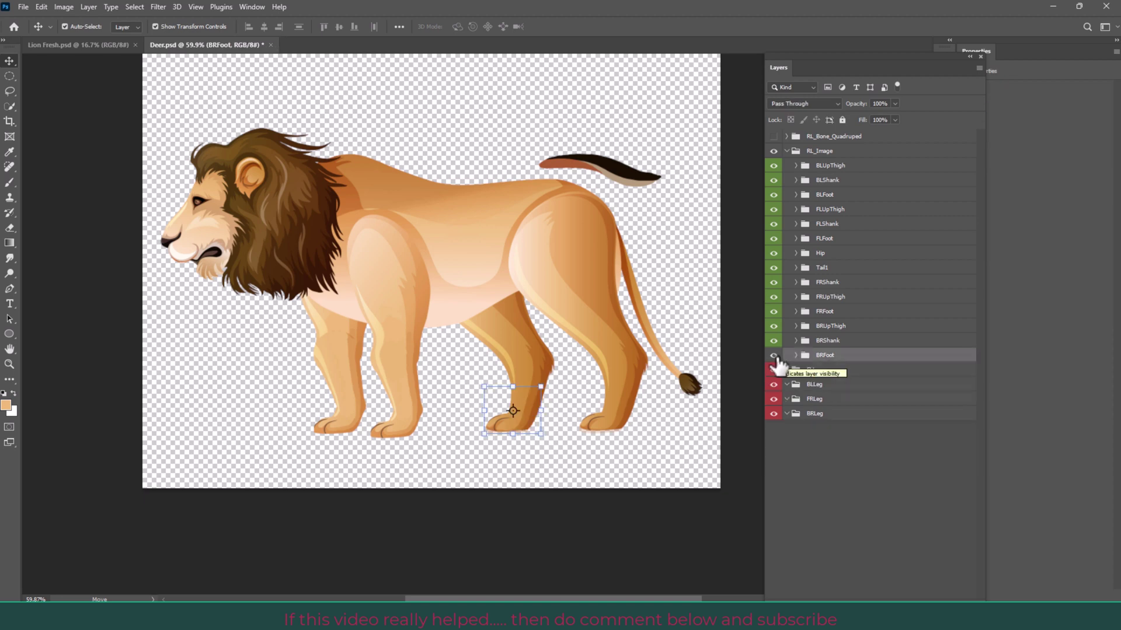
pyautogui.rightClick(777, 358)
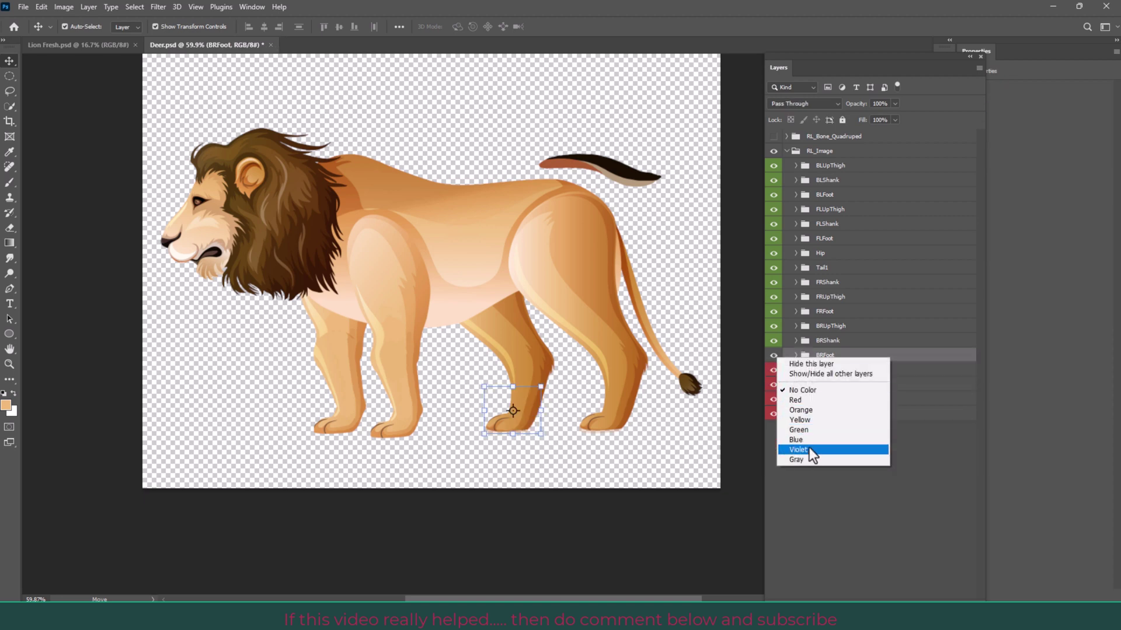
pyautogui.click(805, 429)
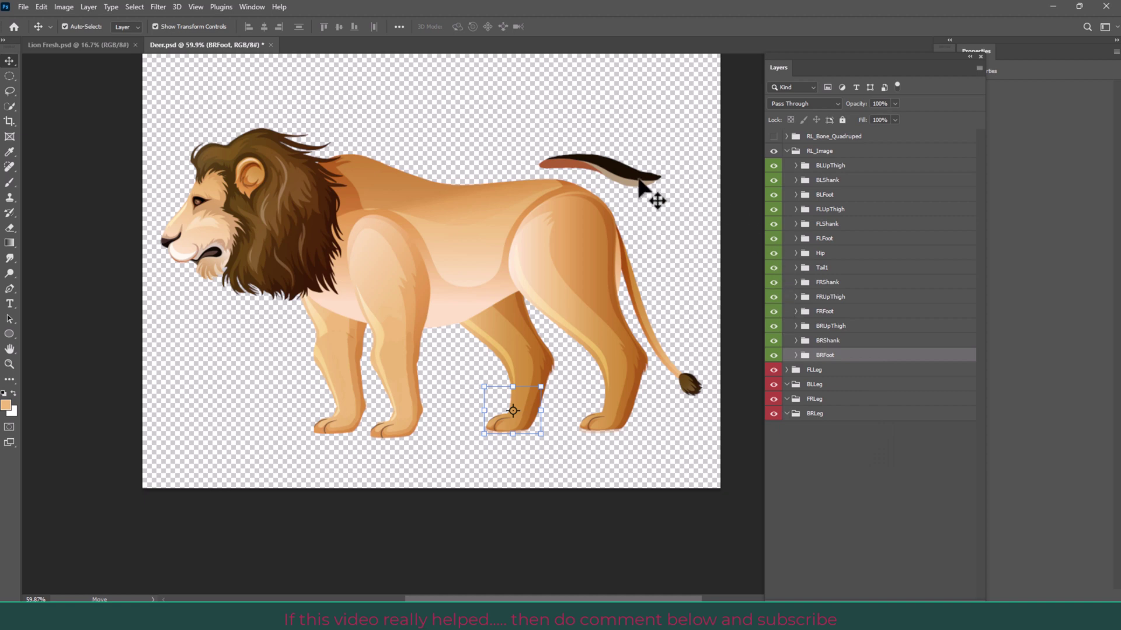
pyautogui.click(794, 268)
# Delete the extra Tail1 layer and the four empty leg groups, then show RL_Bone_Quadruped.
pyautogui.click(818, 315)
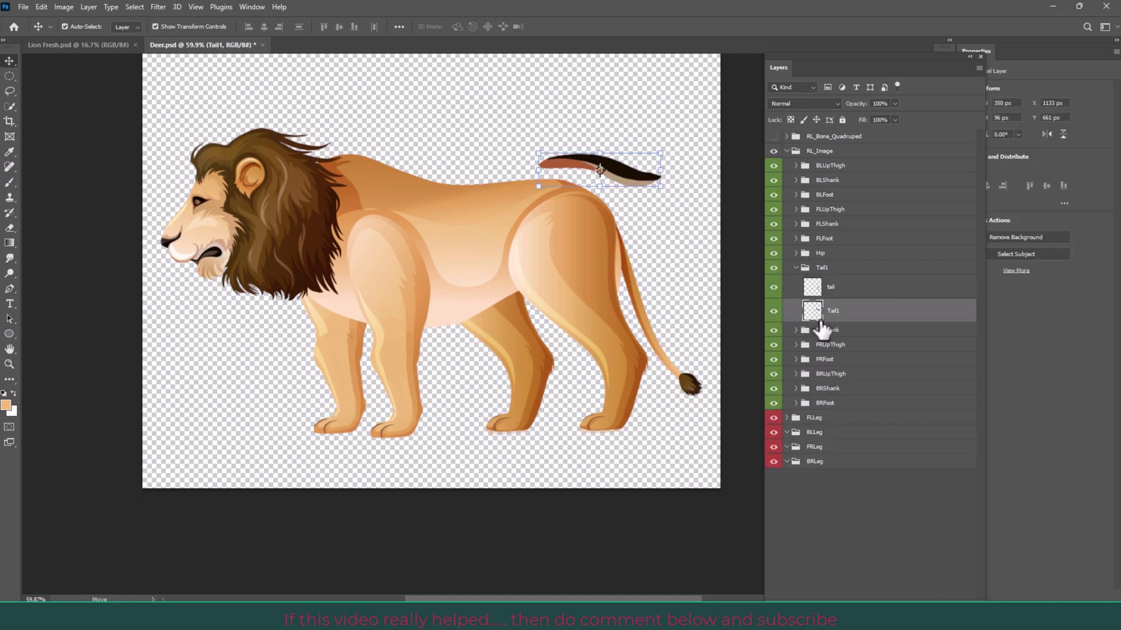
pyautogui.press('Delete')
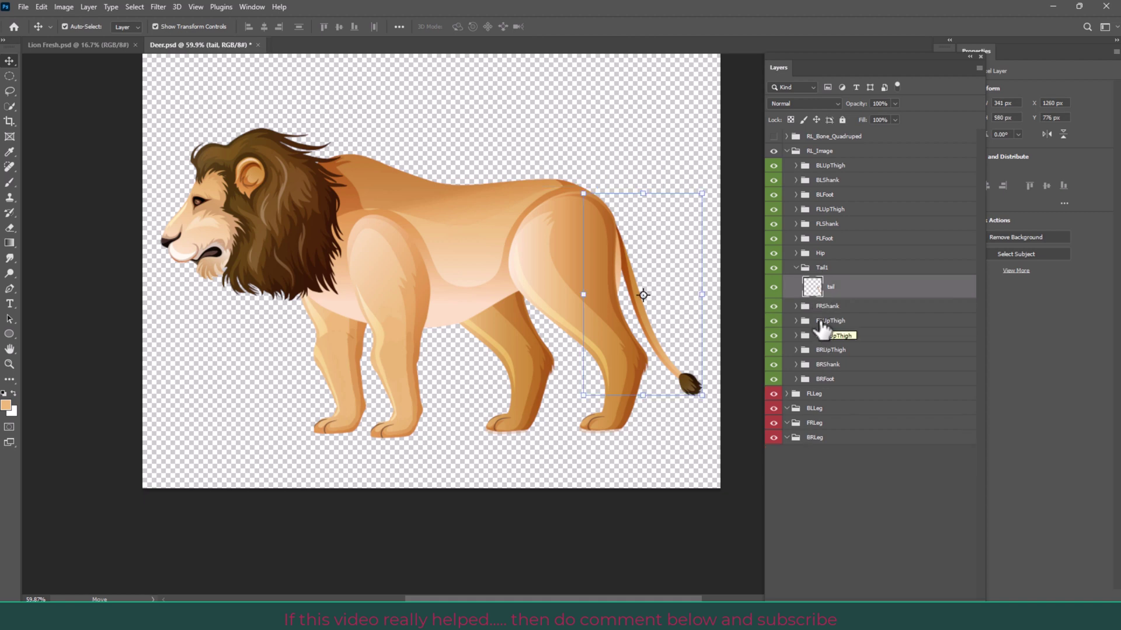
pyautogui.keyDown('shift'); pyautogui.click(828, 438); pyautogui.keyUp('shift')
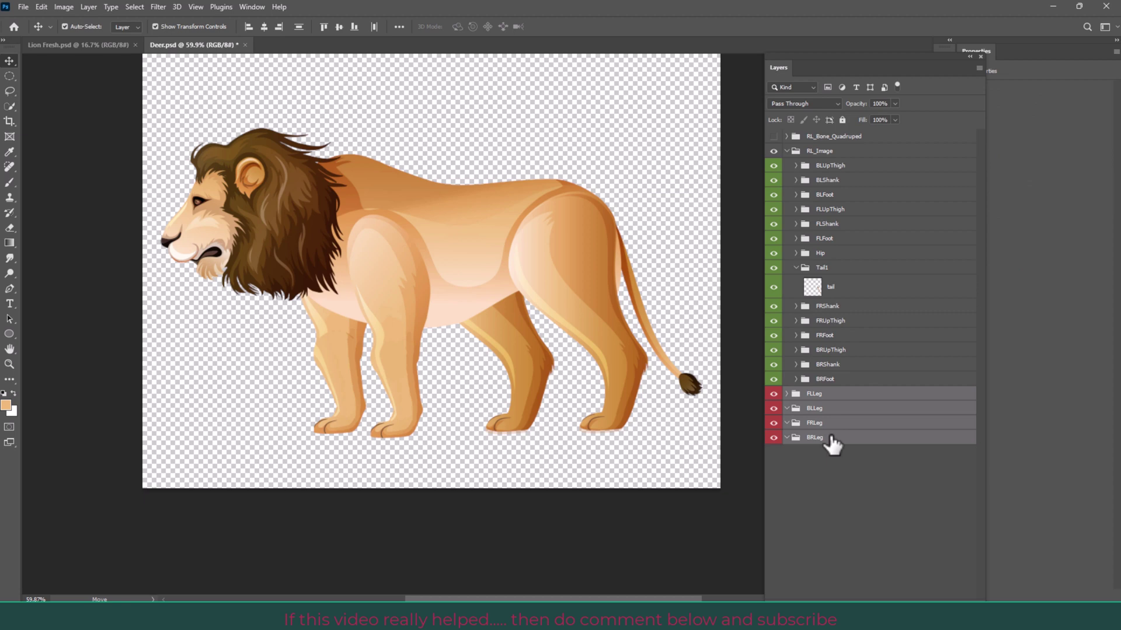
pyautogui.press('Delete')
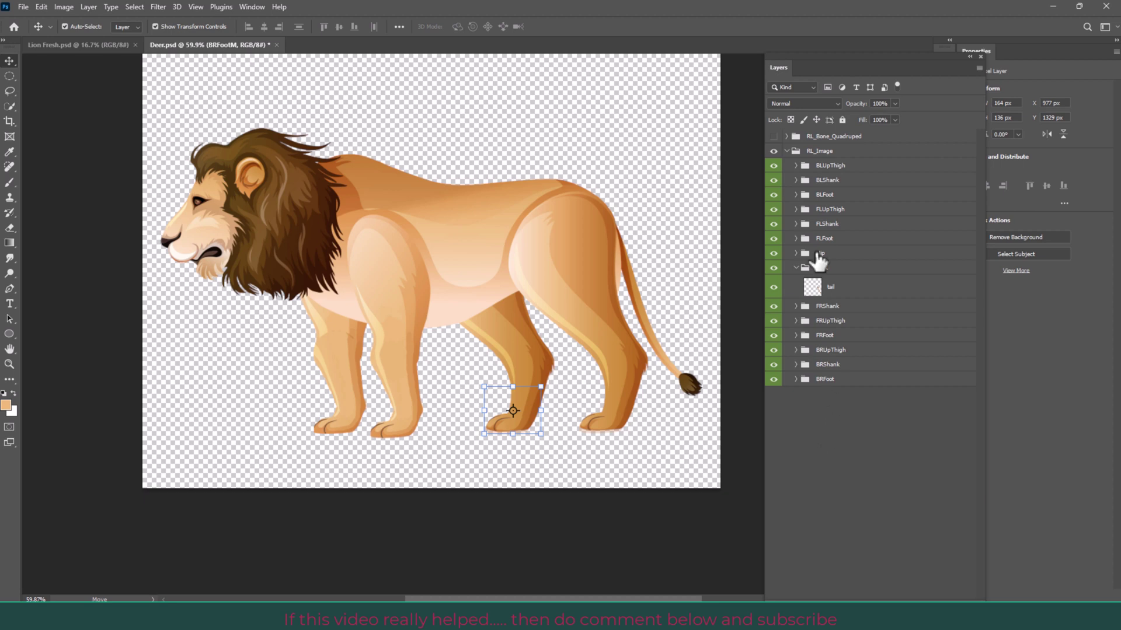
pyautogui.click(773, 136)
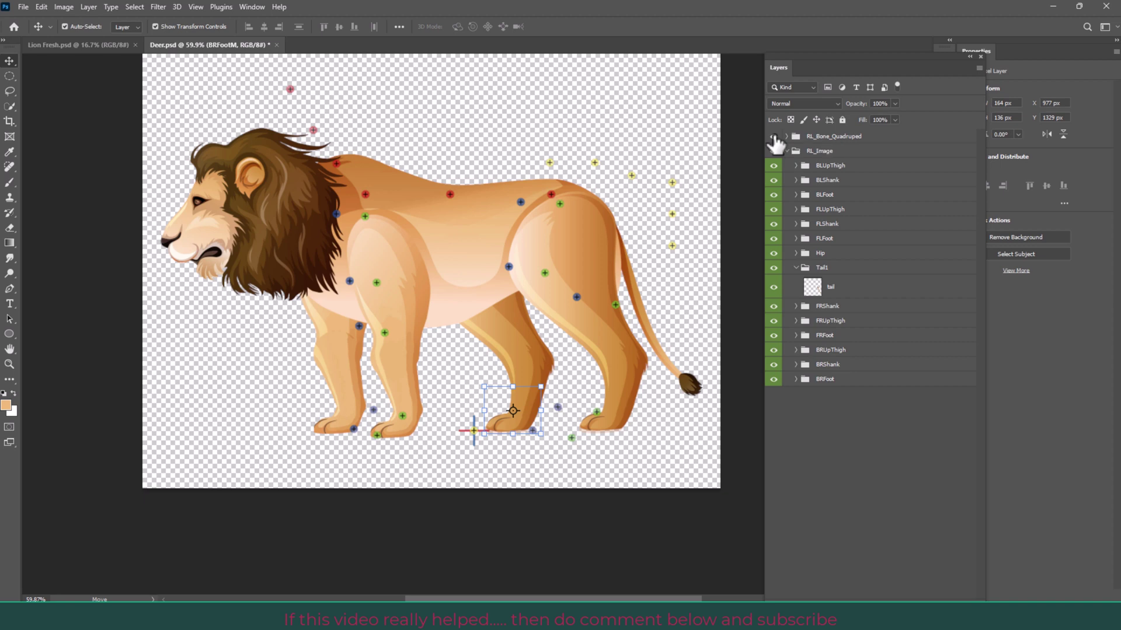
# Clear the layer selection by clicking empty canvas.
pyautogui.click(346, 444)
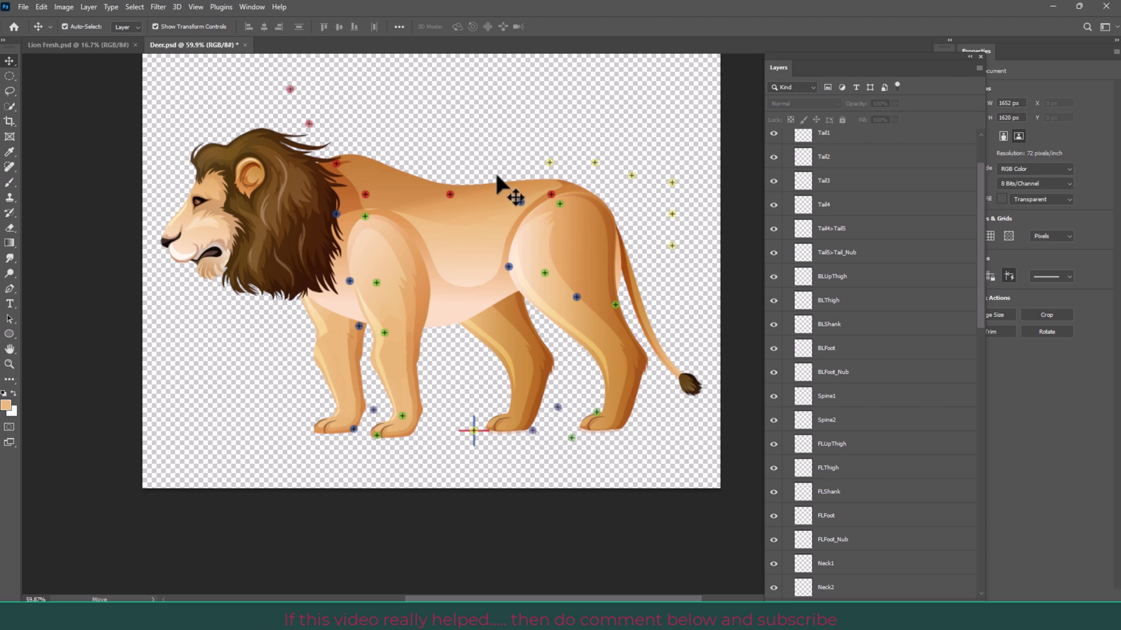
# Zoom in on the lion's back feet to check the BLFoot_Nub marker up close.
pyautogui.scroll(2, 463, 137)
pyautogui.scroll(2, 413, 155)
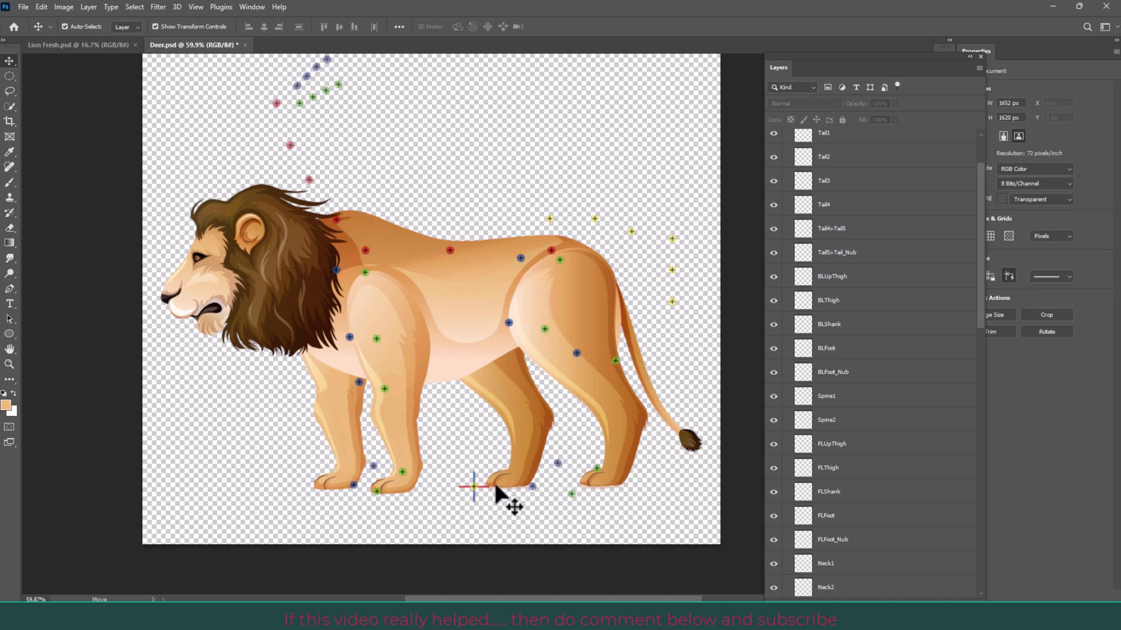
pyautogui.moveTo(482, 549); pyautogui.dragTo(563, 434)
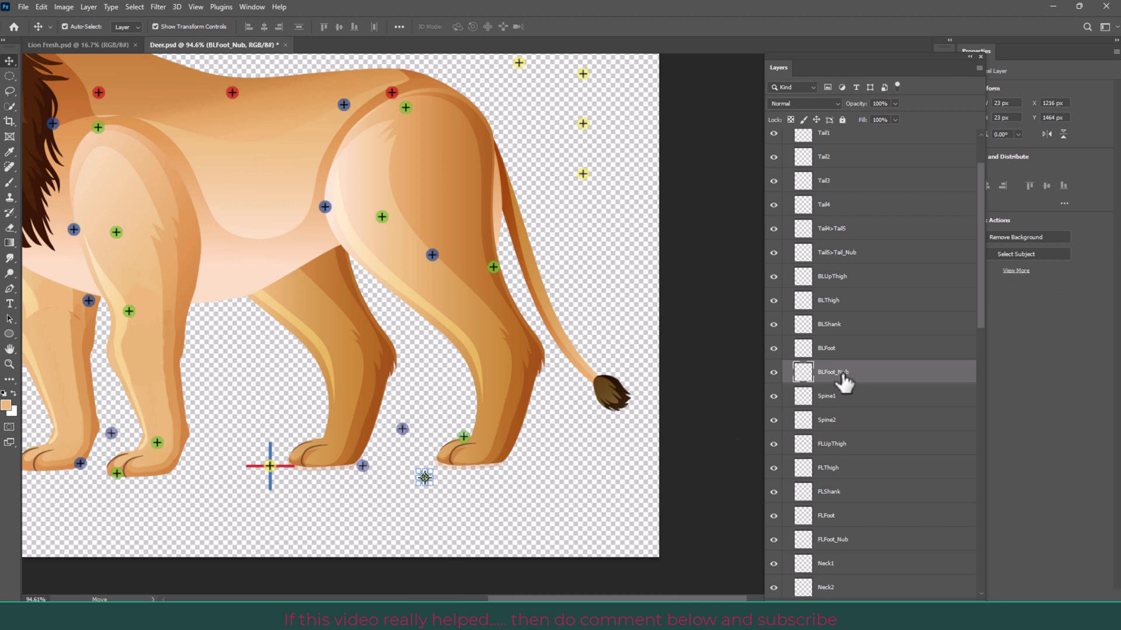
pyautogui.click(307, 549)
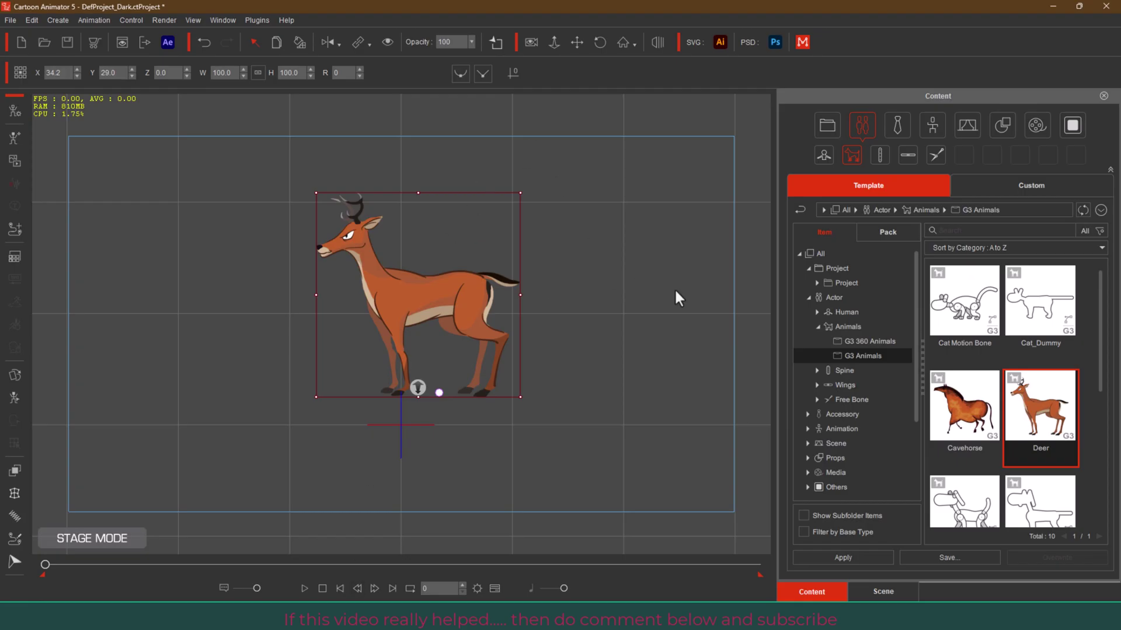
# Drop a second Deer template on the stage and launch it in the bitmap editor.
pyautogui.click(576, 312)
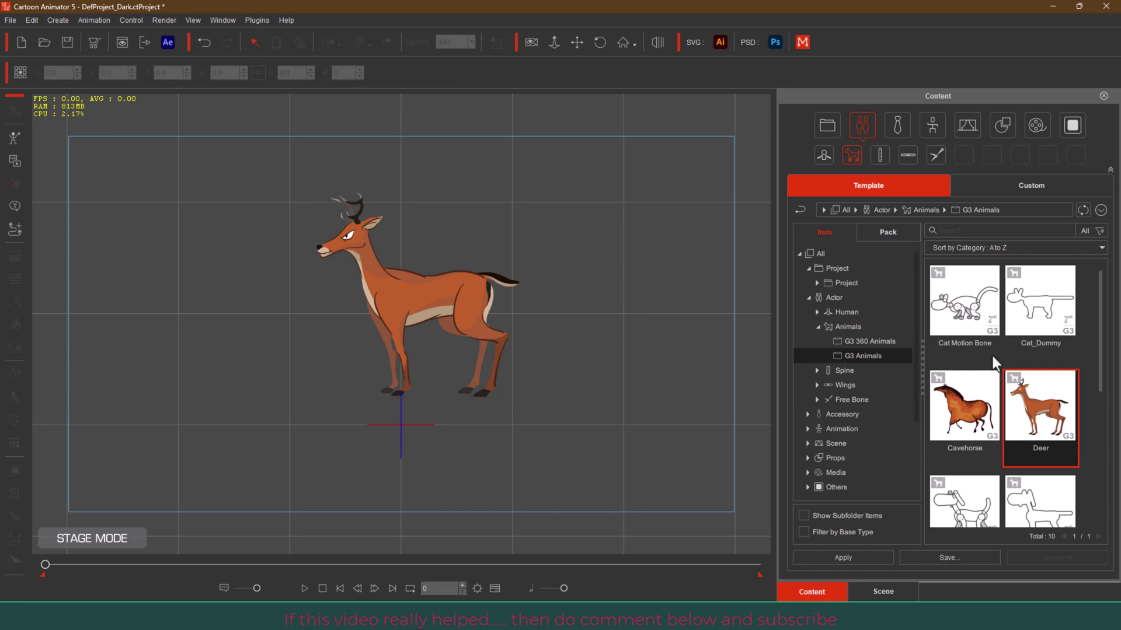
pyautogui.moveTo(1042, 419); pyautogui.dragTo(615, 380)
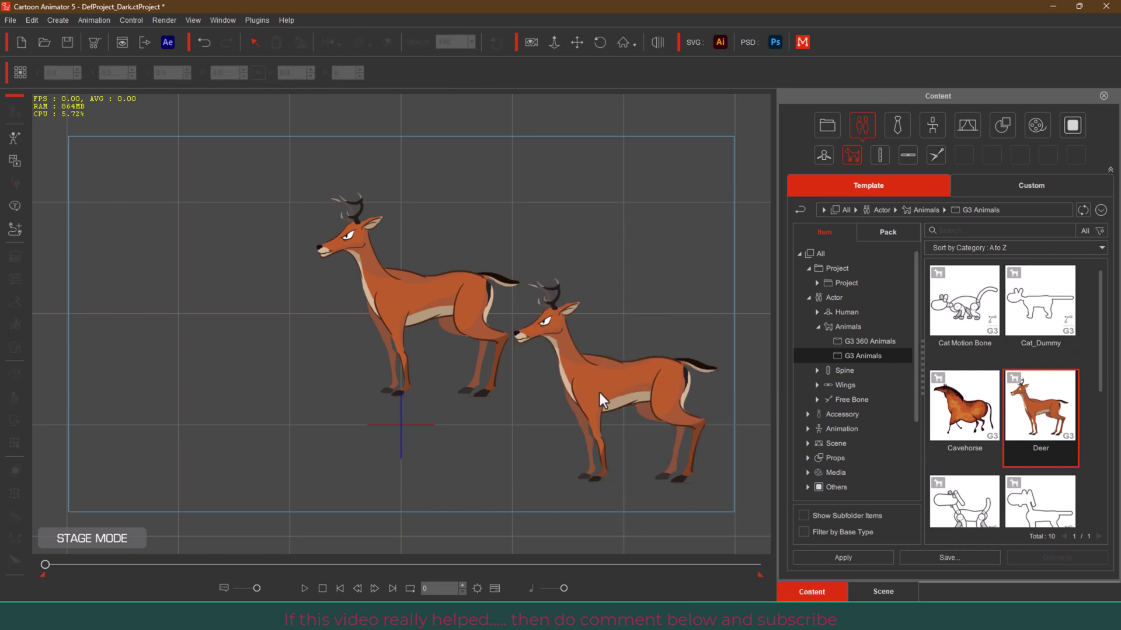
pyautogui.rightClick(615, 387)
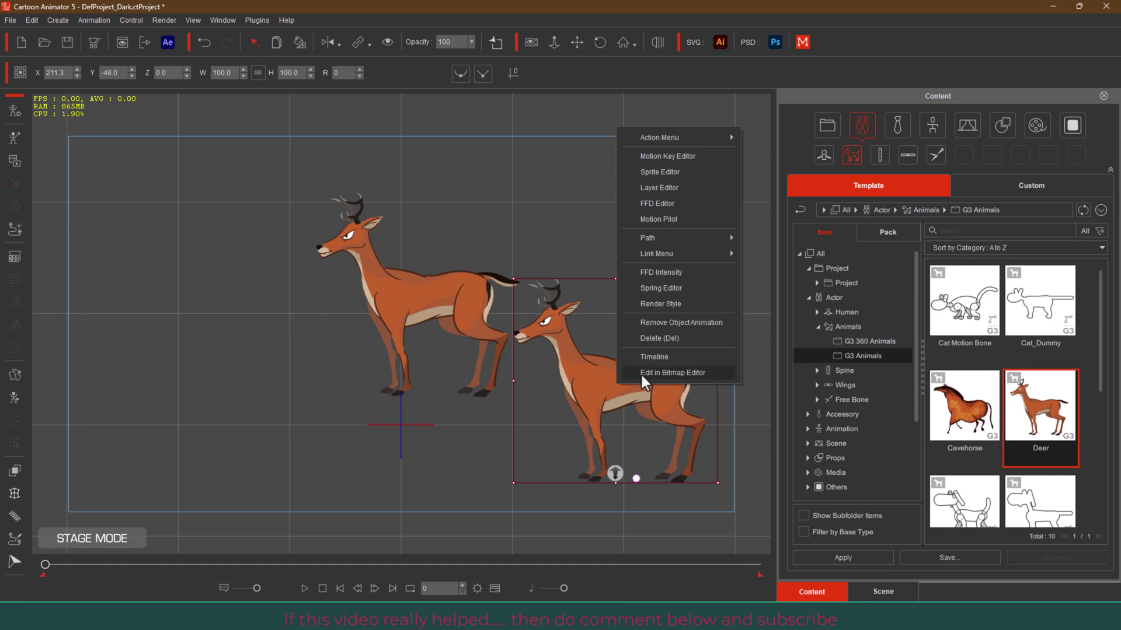
pyautogui.click(640, 374)
pyautogui.click(765, 129)
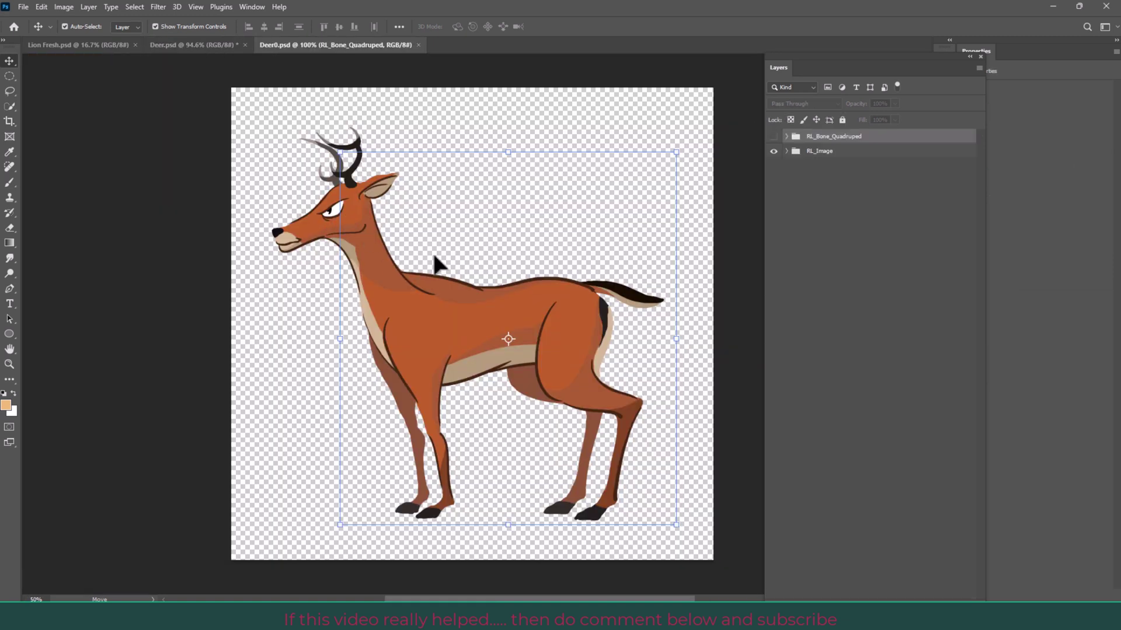
# Show the deer template's bone markers and inspect its back-left foot tip marker.
pyautogui.click(773, 137)
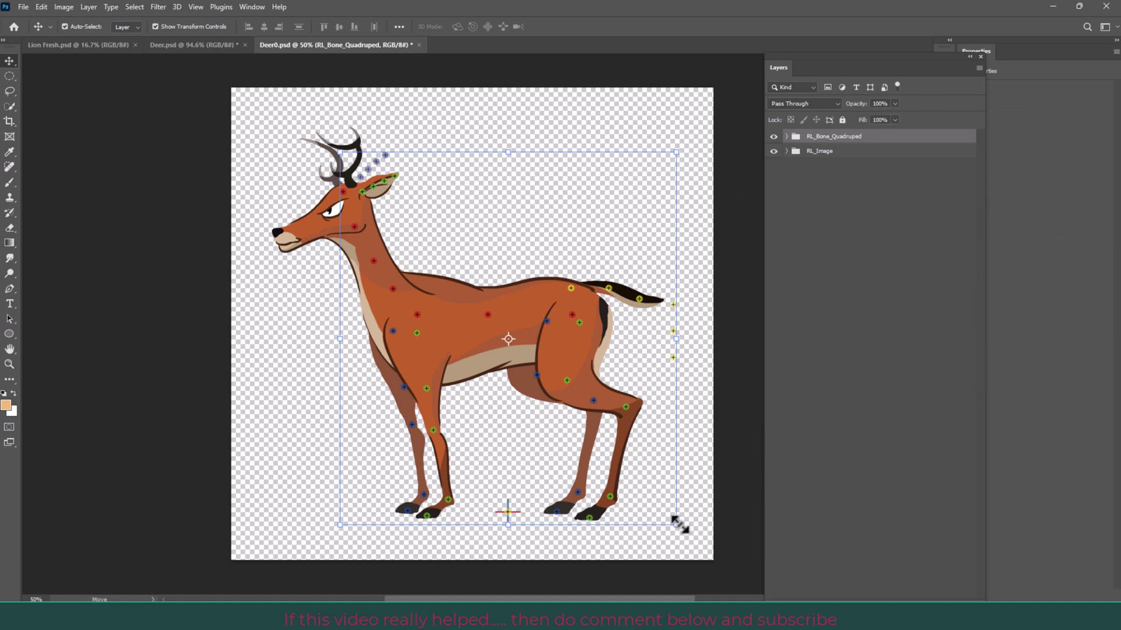
pyautogui.click(698, 376)
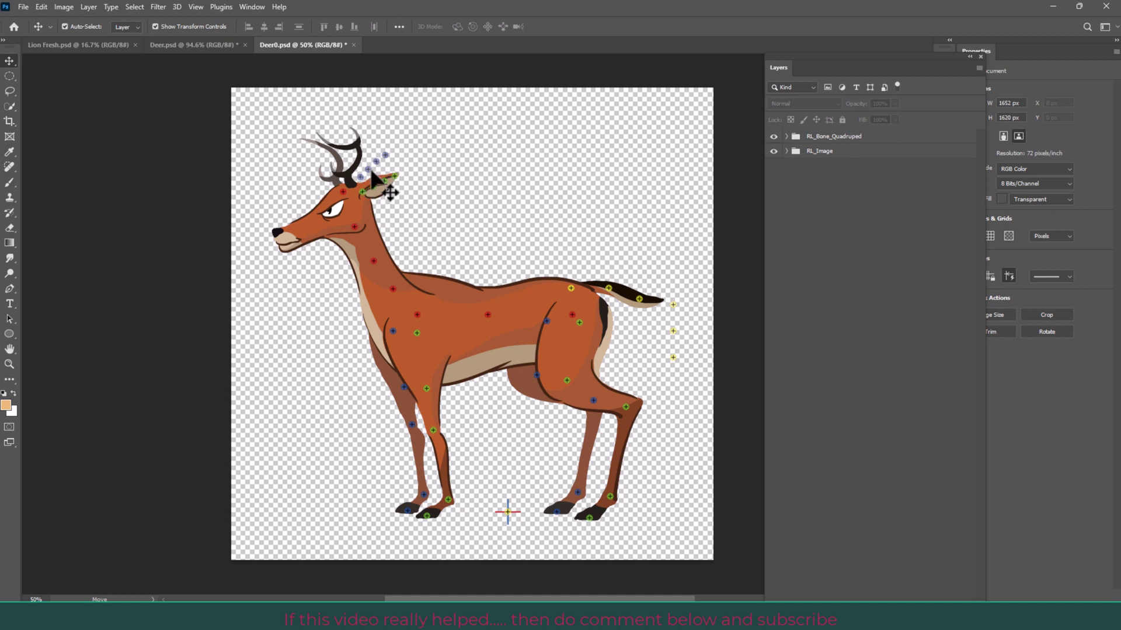
pyautogui.click(589, 517)
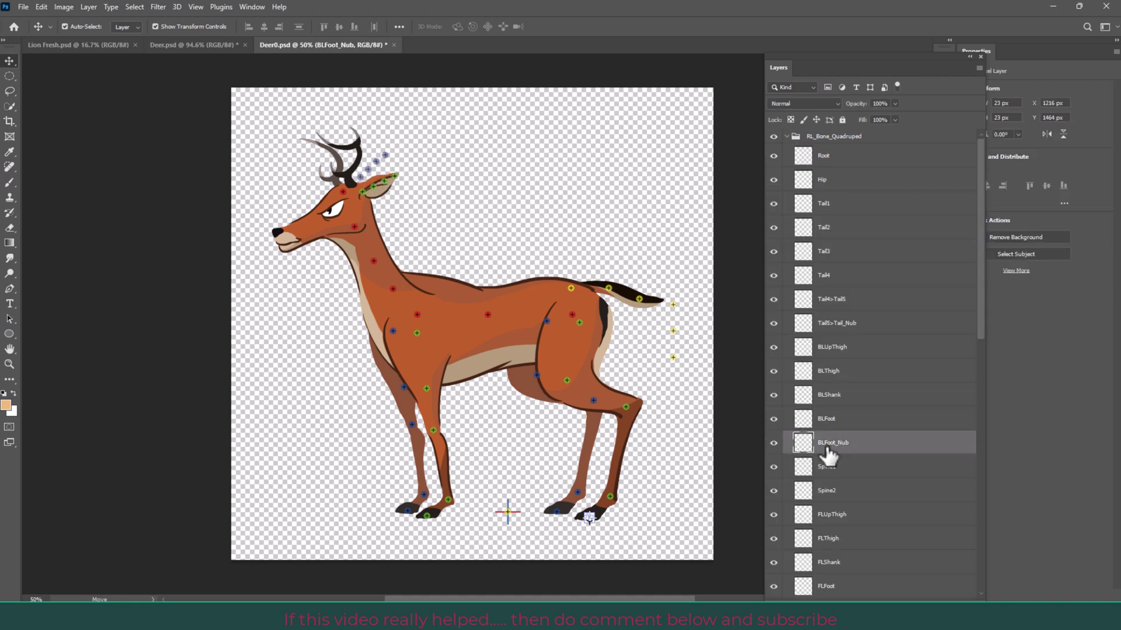
pyautogui.click(561, 548)
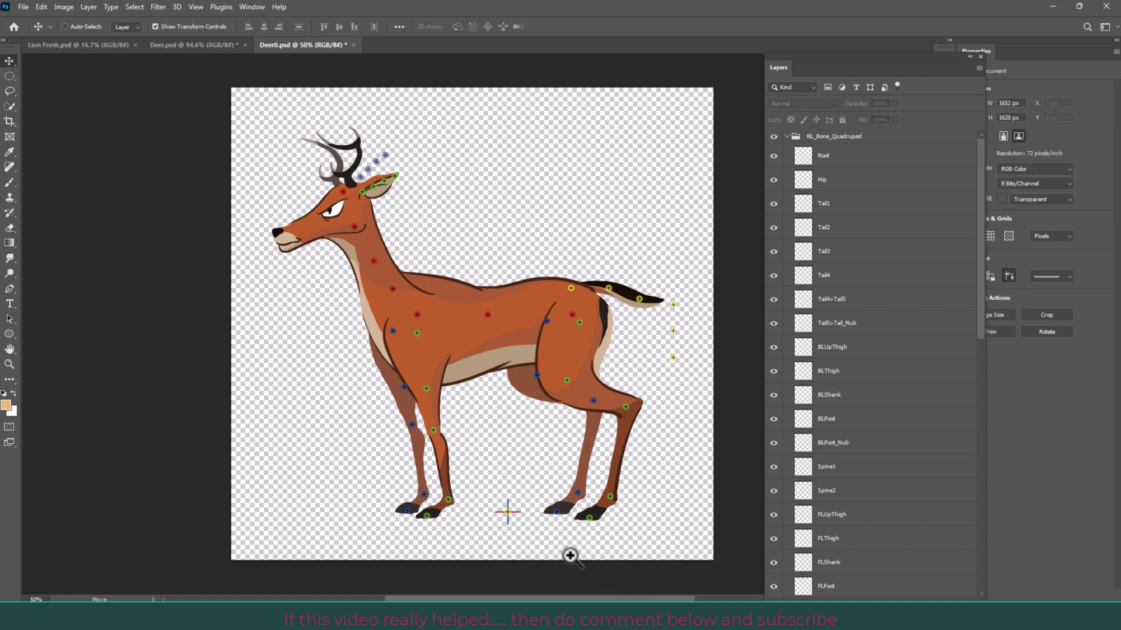
pyautogui.scroll(8, 571, 552)
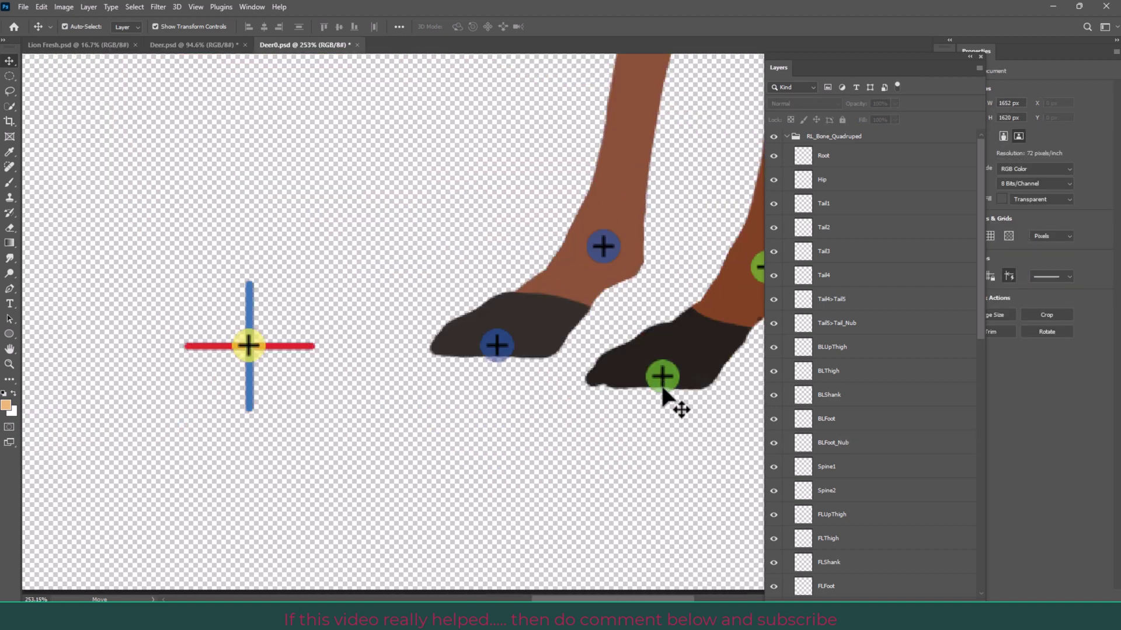
# Inspect the template's blue and green foot markers, ObjectPivot cross and Root marker.
pyautogui.click(663, 379)
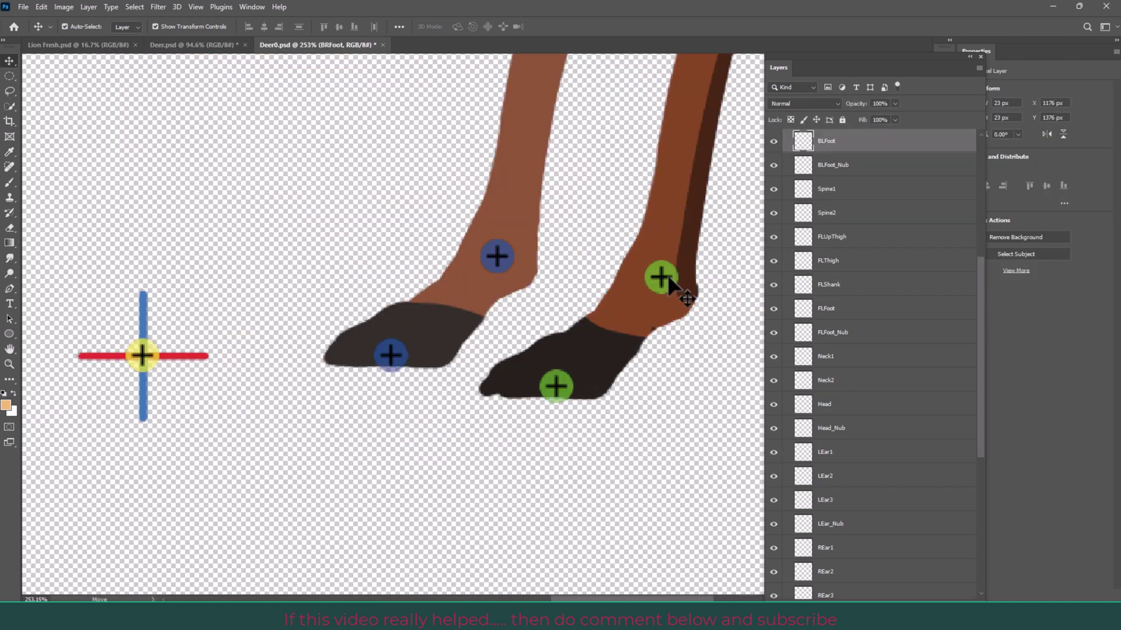
pyautogui.click(499, 257)
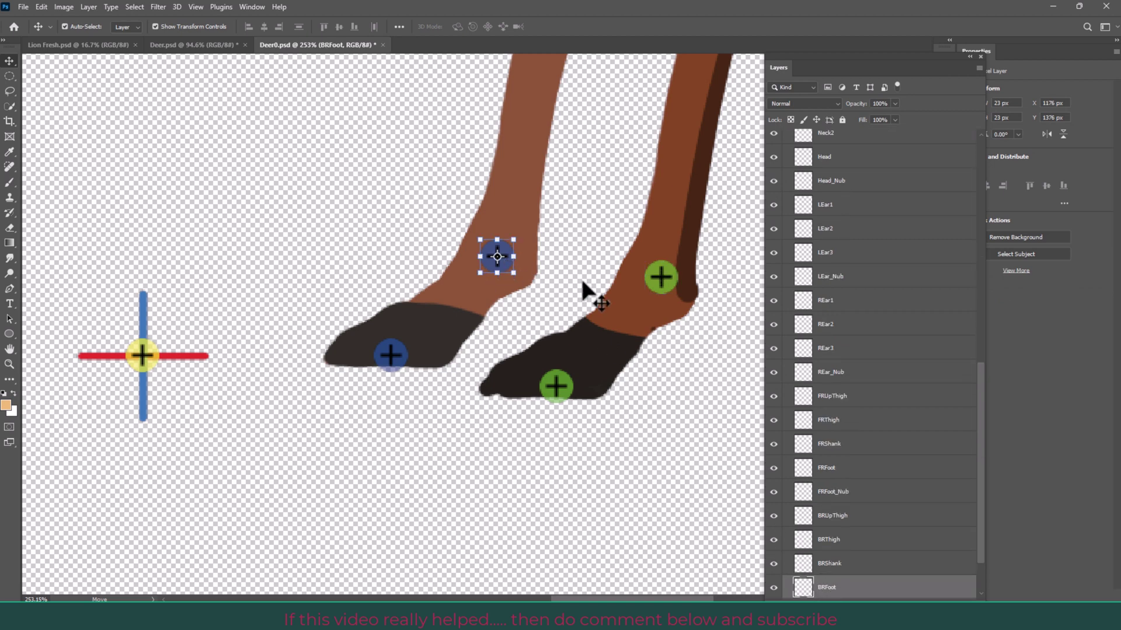
pyautogui.click(661, 275)
pyautogui.click(192, 361)
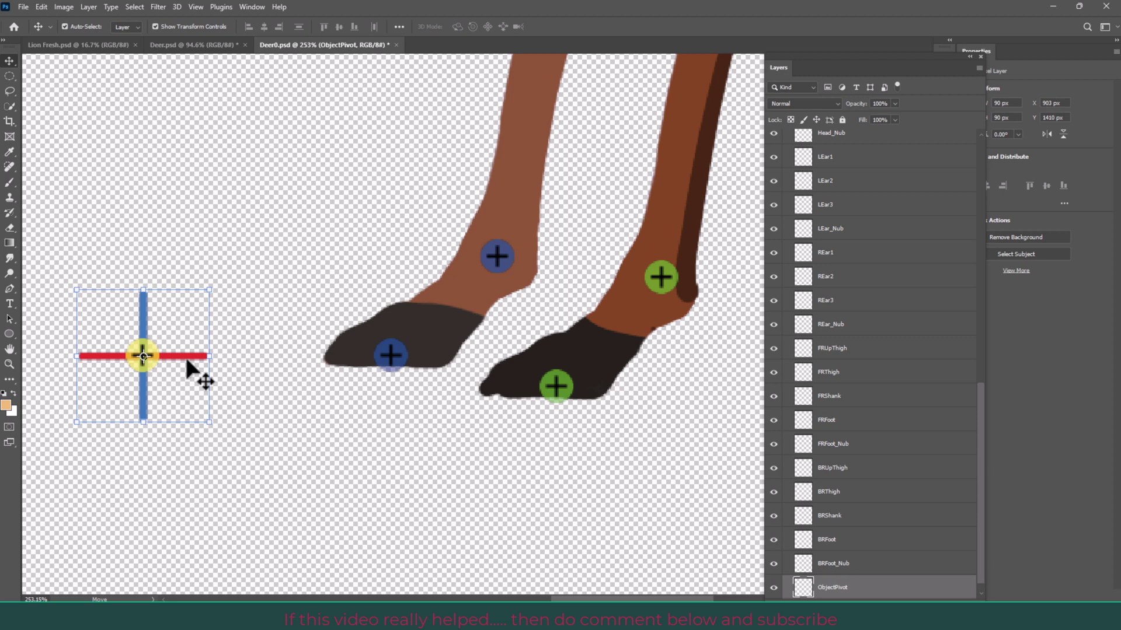
pyautogui.click(131, 358)
# Place the lion's BLFoot_Nub marker on the hind paw tip and BLFoot on the ankle.
pyautogui.click(193, 44)
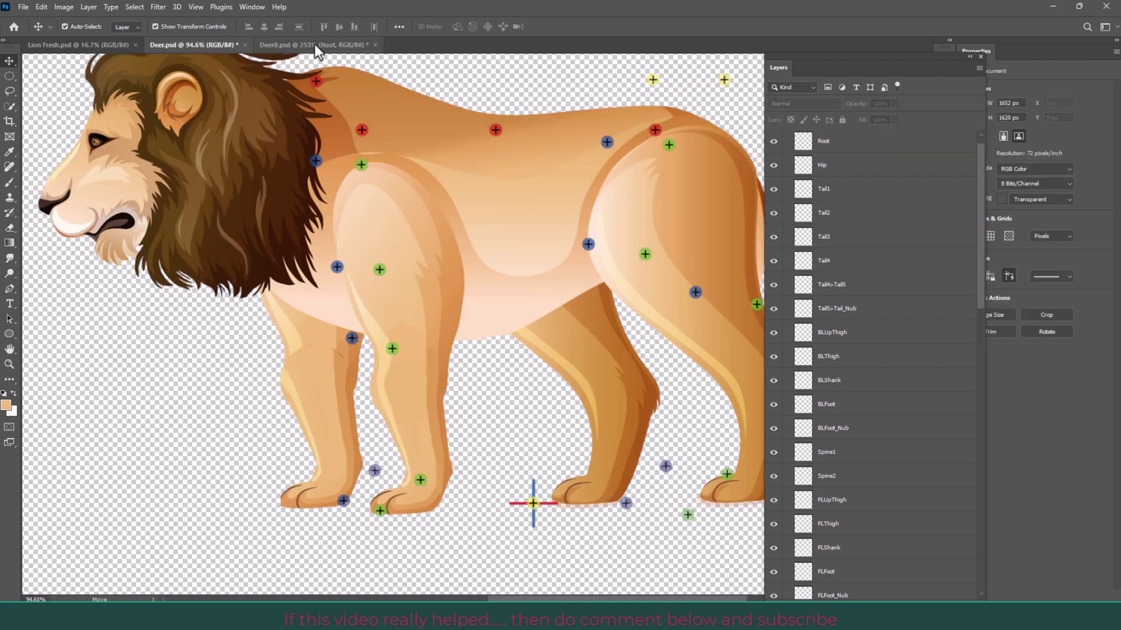
pyautogui.click(314, 44)
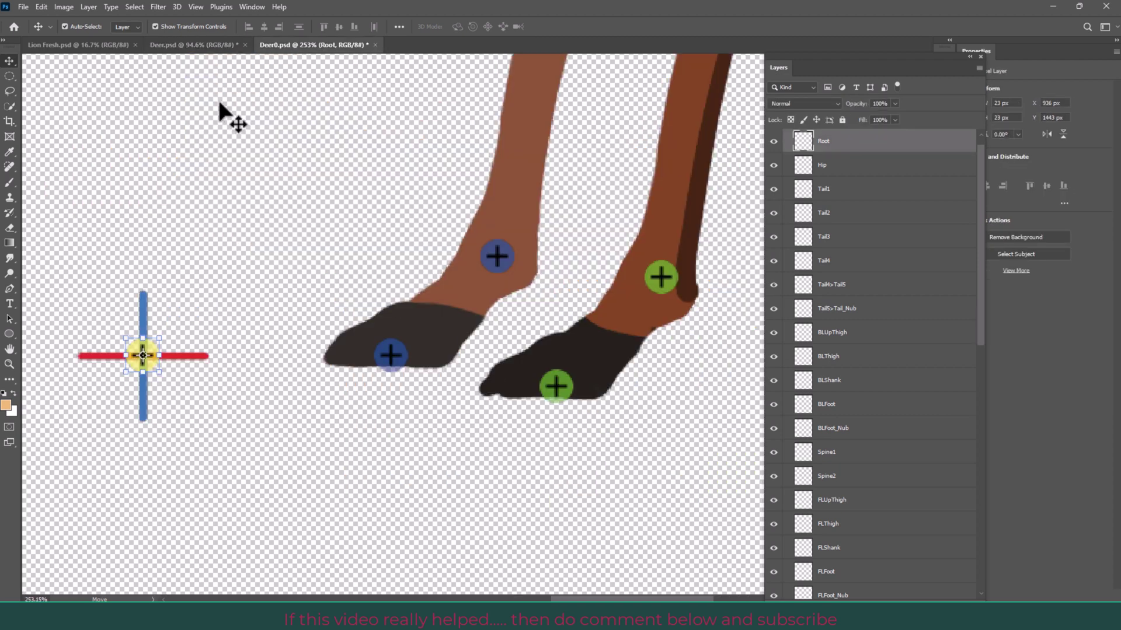
pyautogui.click(209, 47)
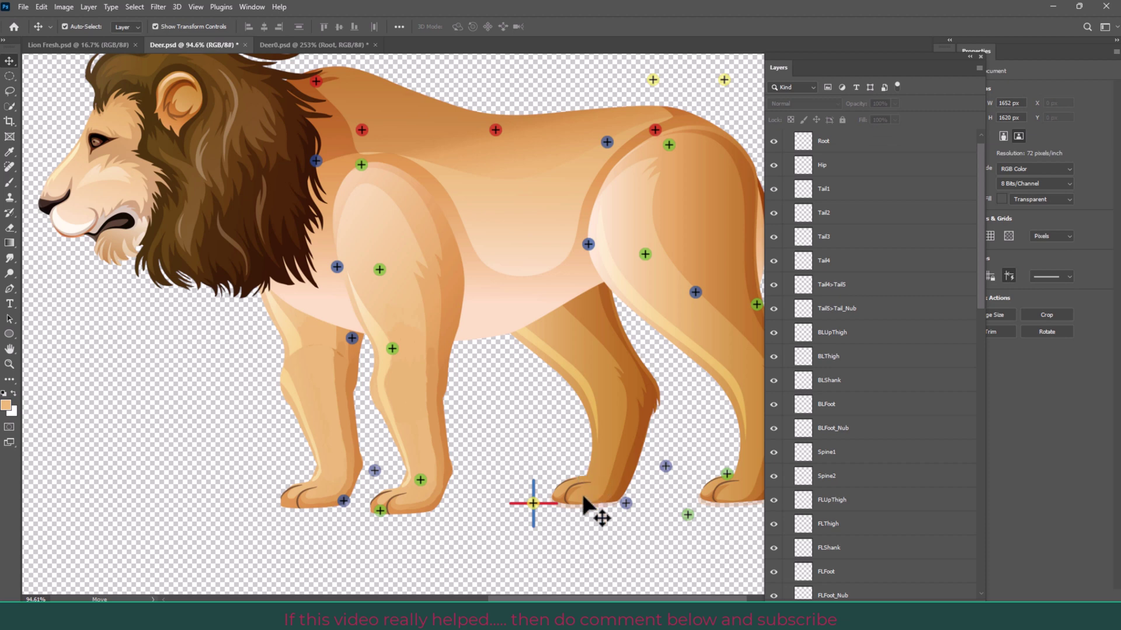
pyautogui.moveTo(601, 538); pyautogui.dragTo(430, 496)
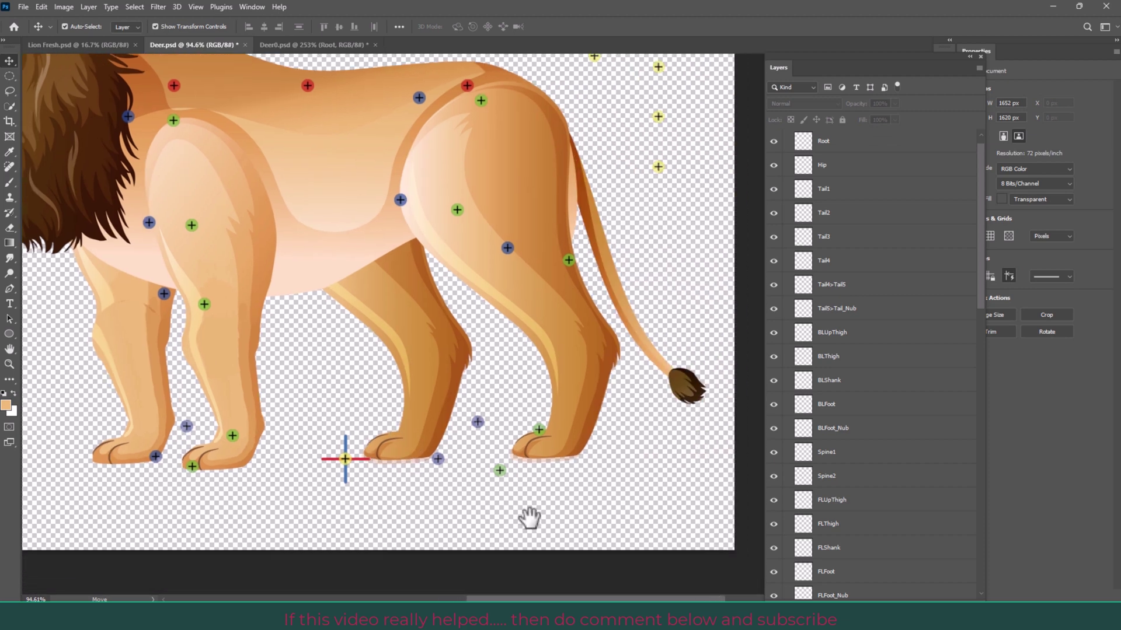
pyautogui.scroll(5, 591, 504)
pyautogui.click(324, 402)
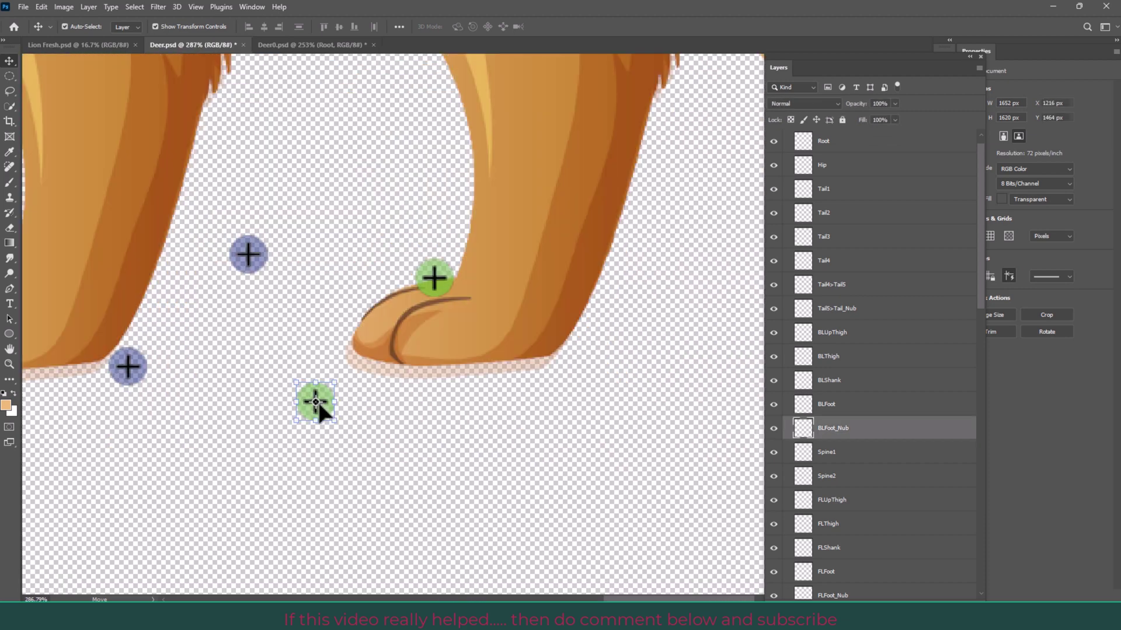
pyautogui.moveTo(317, 402); pyautogui.dragTo(469, 357)
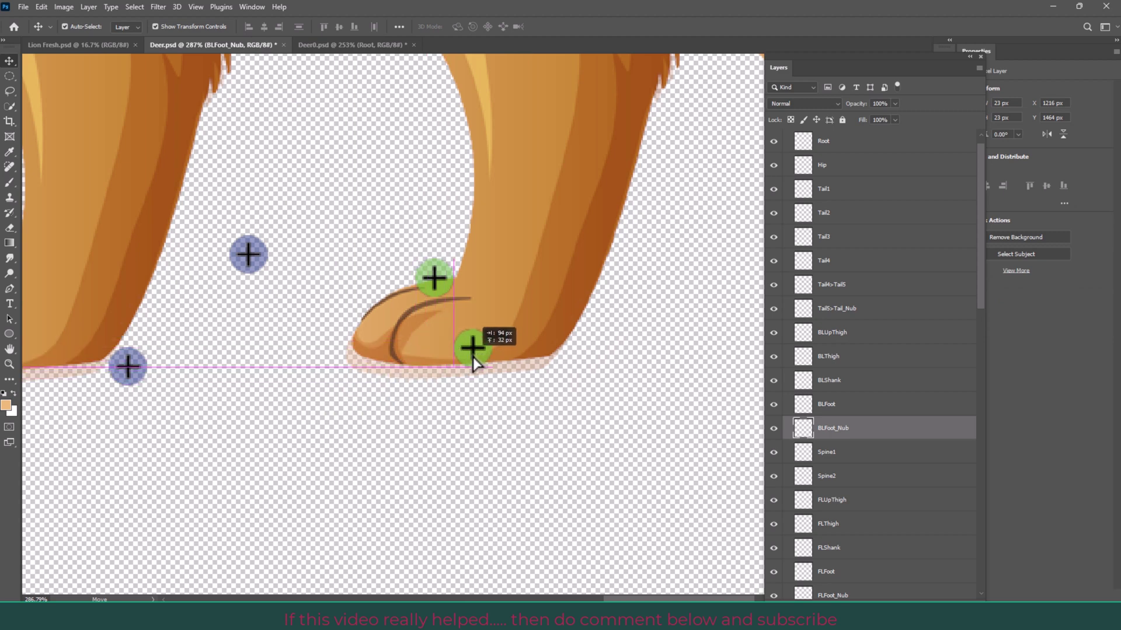
pyautogui.moveTo(469, 357); pyautogui.dragTo(469, 354)
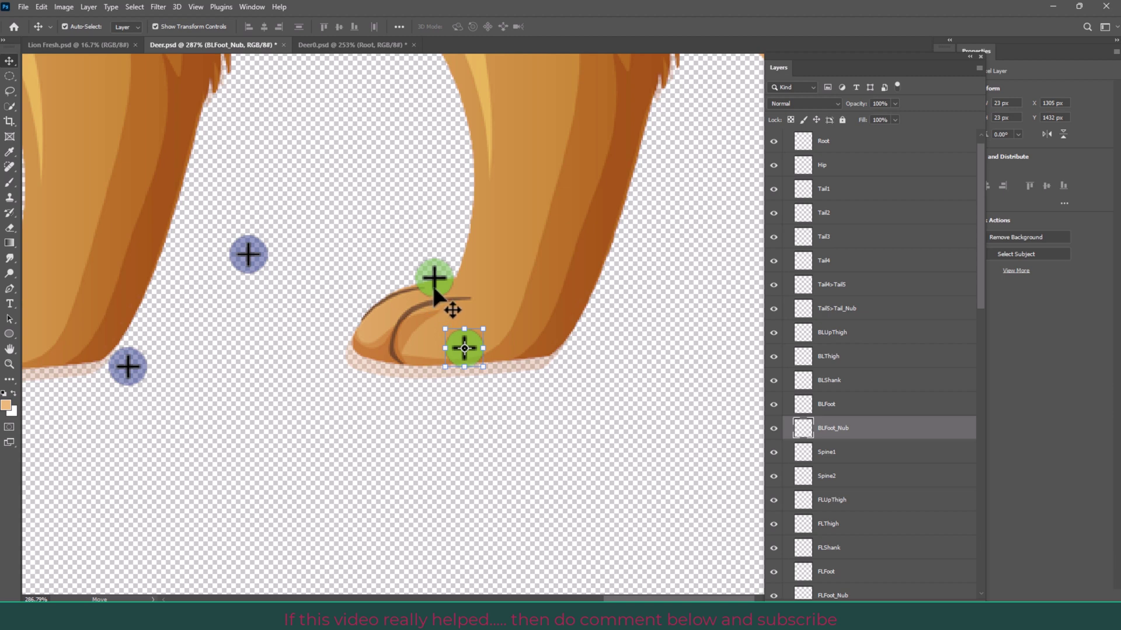
pyautogui.moveTo(435, 294); pyautogui.dragTo(551, 256)
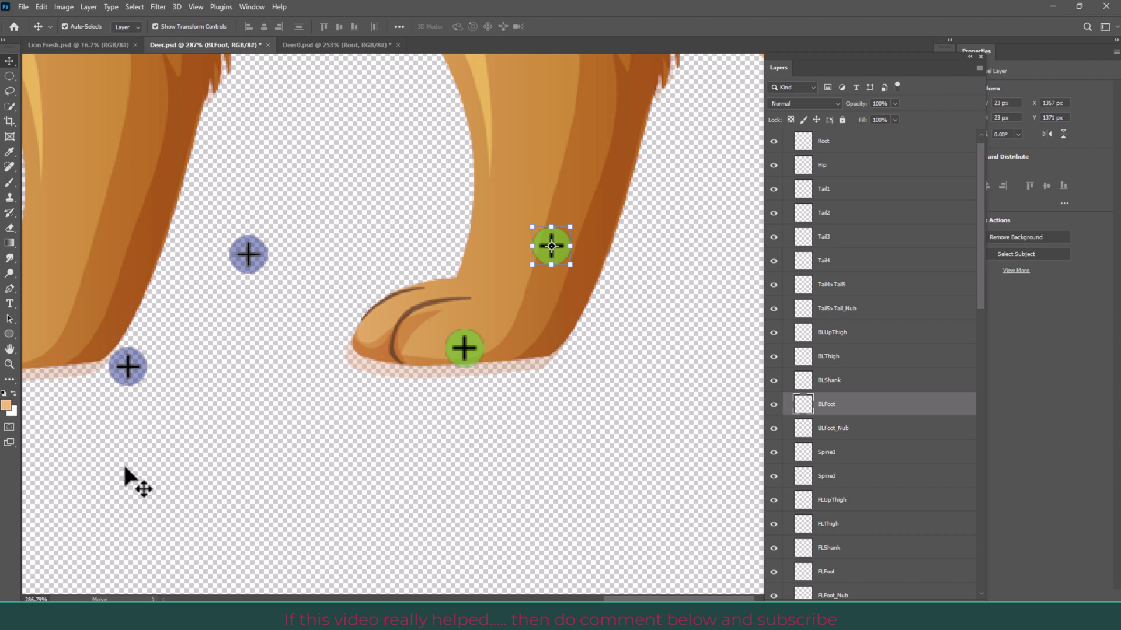
# Move the BRFoot, BRFoot_Nub, FLFoot and FLFoot_Nub markers onto the other paws and ankles.
pyautogui.moveTo(87, 457)
pyautogui.mouseDown()
pyautogui.moveTo(298, 477)
pyautogui.moveTo(349, 470)
pyautogui.mouseUp()
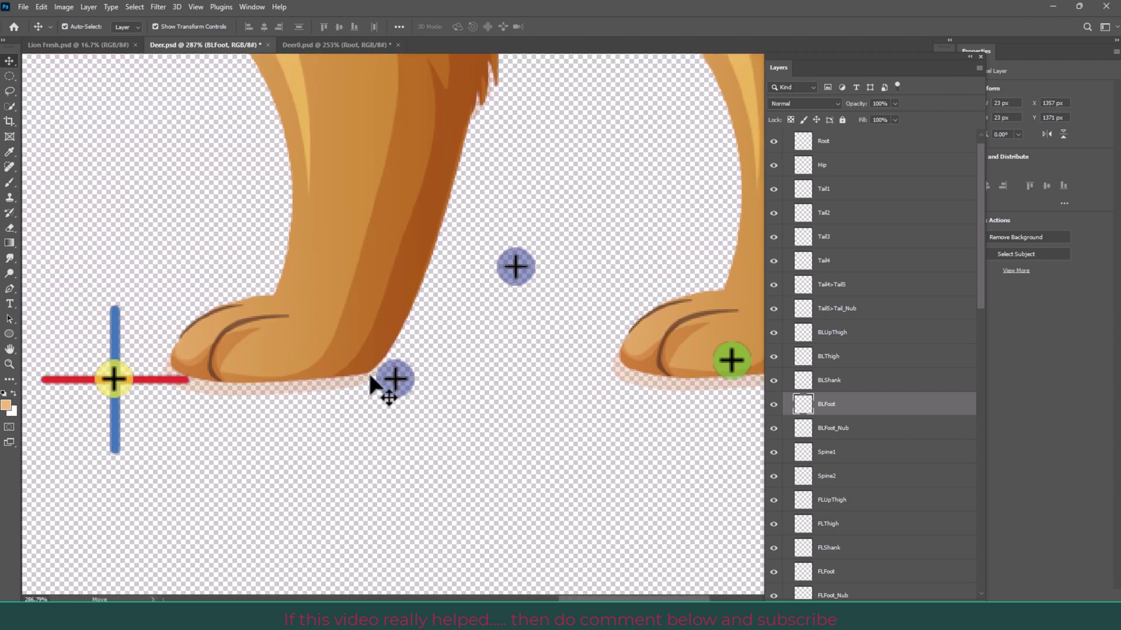
pyautogui.moveTo(393, 382); pyautogui.dragTo(278, 374)
pyautogui.moveTo(514, 258)
pyautogui.mouseDown()
pyautogui.moveTo(362, 261)
pyautogui.moveTo(372, 251)
pyautogui.mouseUp()
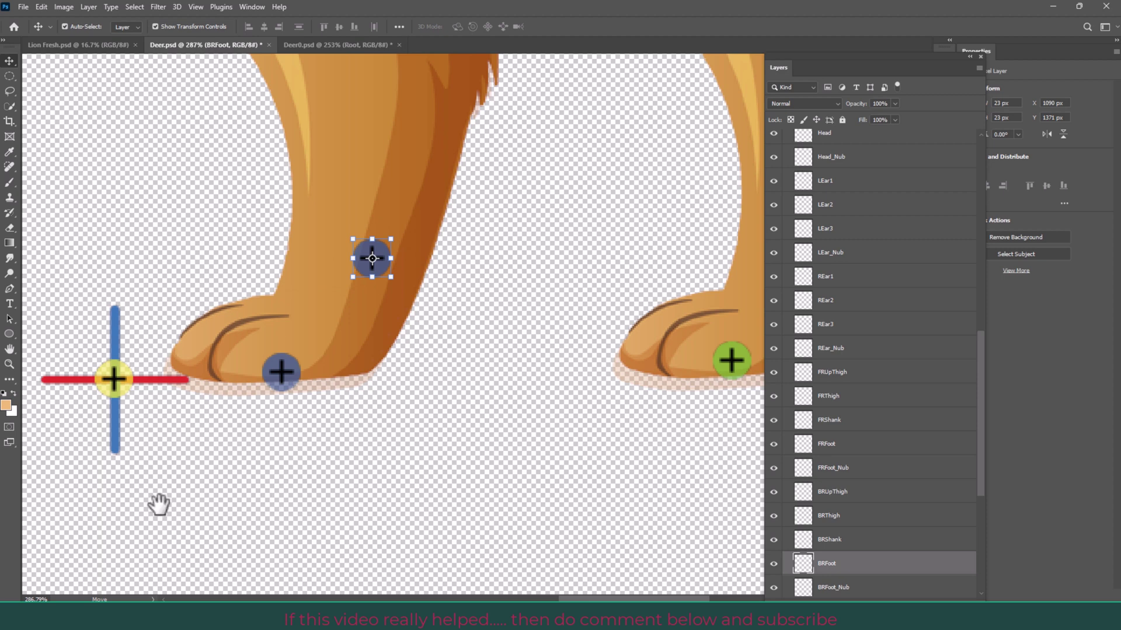
pyautogui.moveTo(162, 505); pyautogui.dragTo(329, 493)
pyautogui.moveTo(88, 407); pyautogui.dragTo(396, 410)
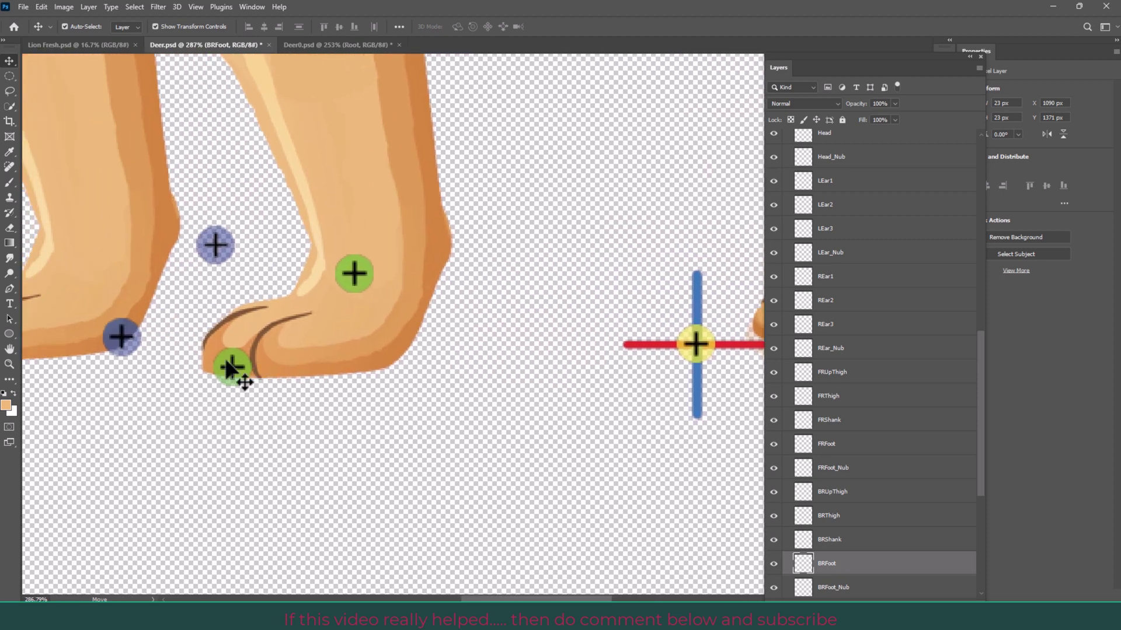
pyautogui.moveTo(227, 376); pyautogui.dragTo(293, 361)
pyautogui.moveTo(359, 274); pyautogui.dragTo(387, 245)
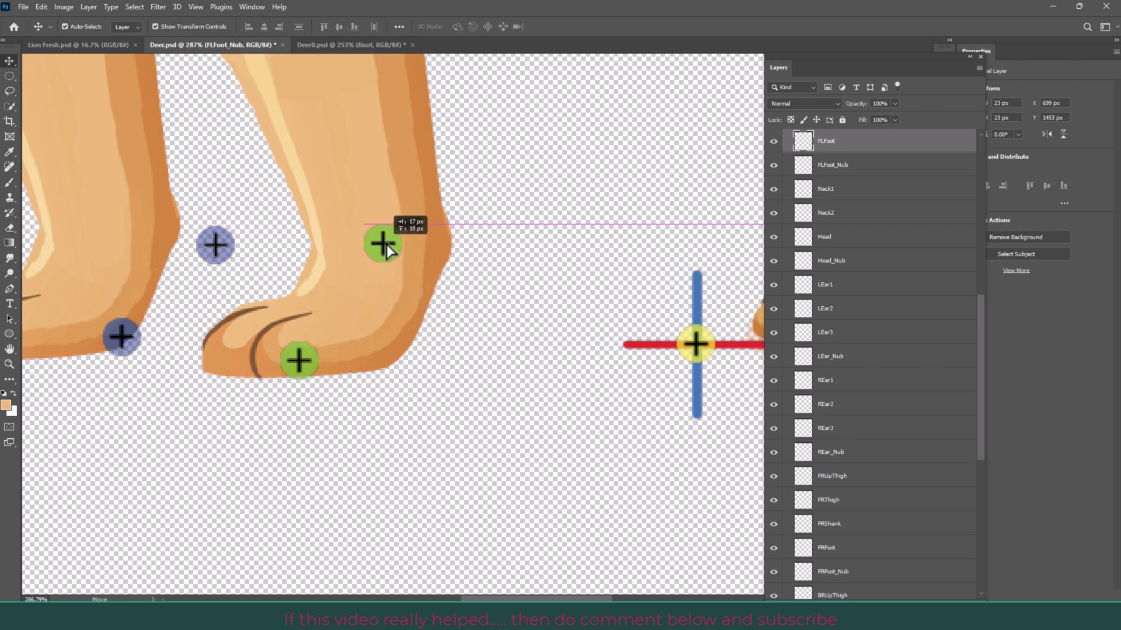
pyautogui.scroll(-5, 339, 463)
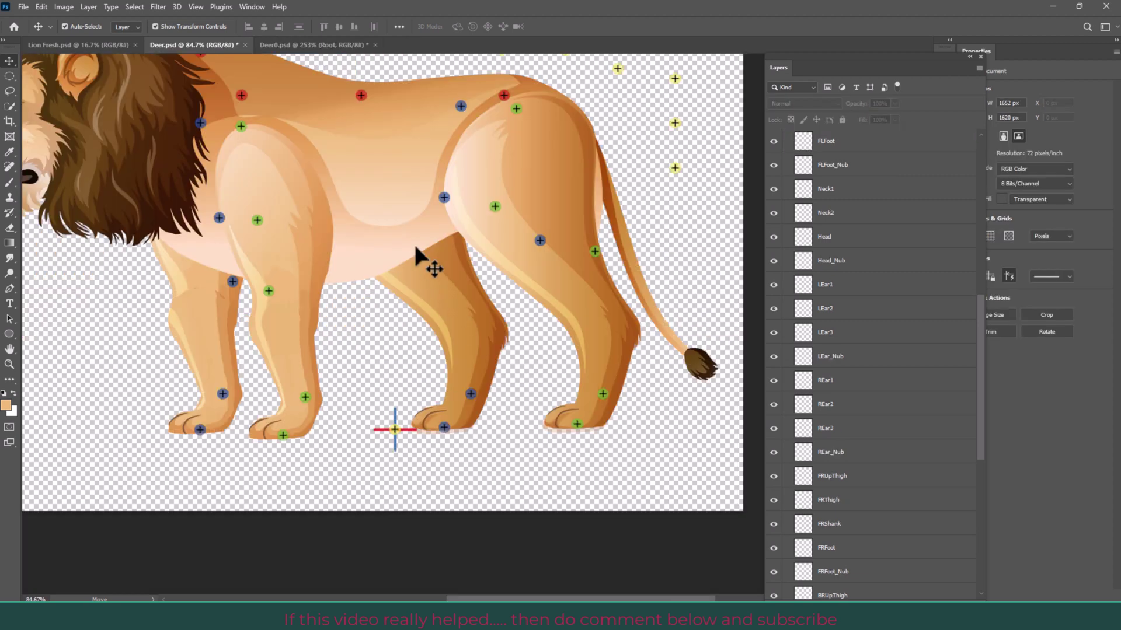
pyautogui.click(319, 44)
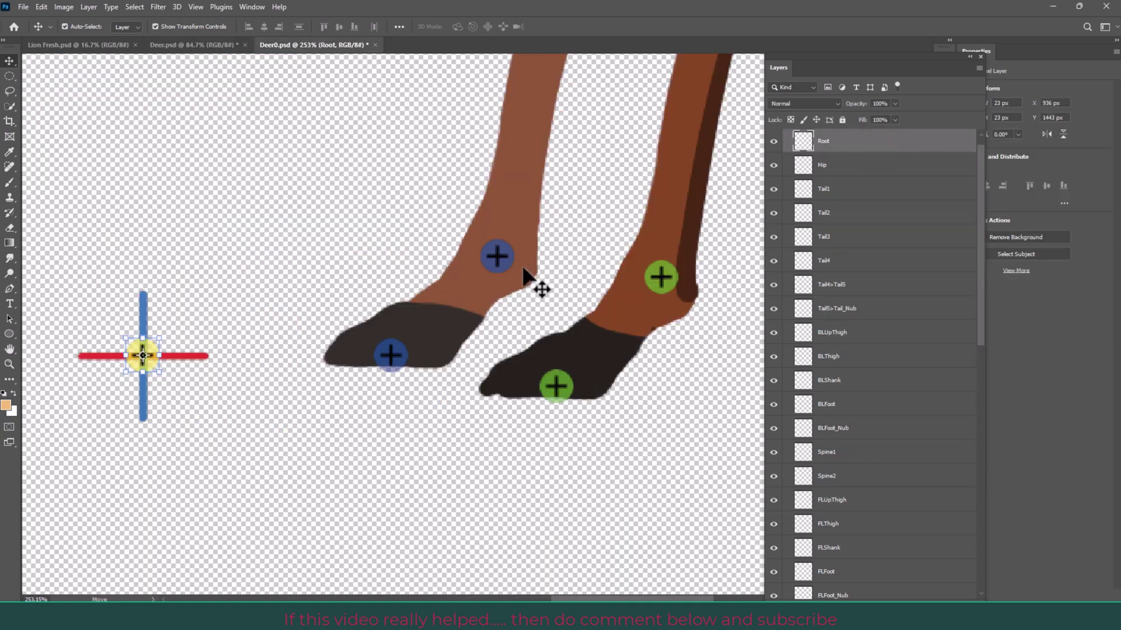
pyautogui.scroll(-5, 524, 270)
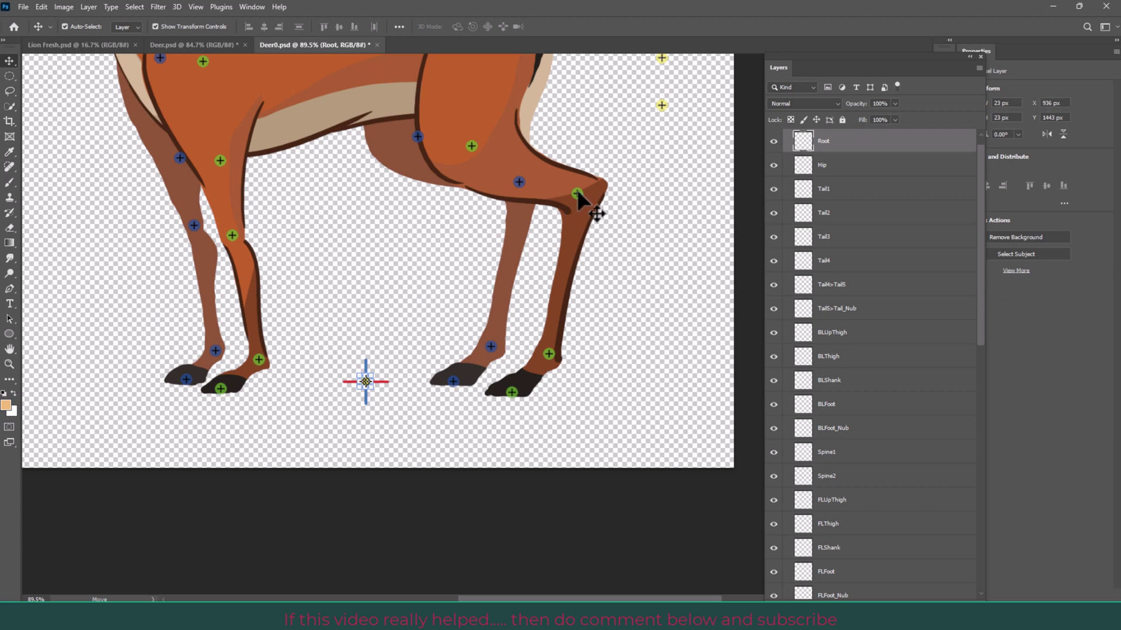
pyautogui.click(576, 191)
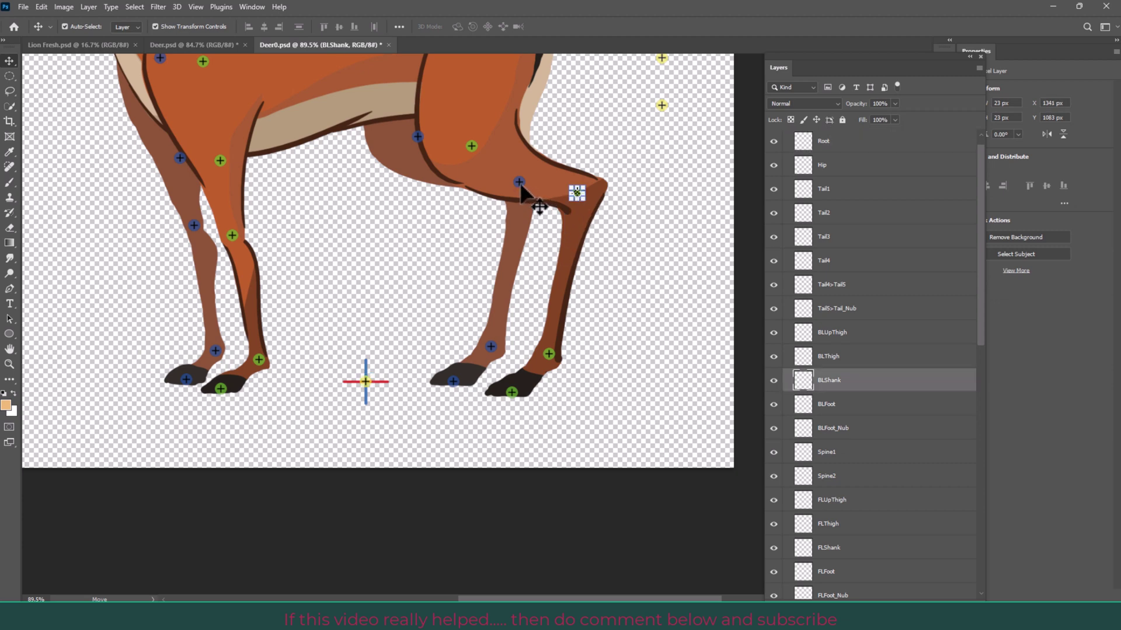
pyautogui.click(528, 204)
pyautogui.click(230, 238)
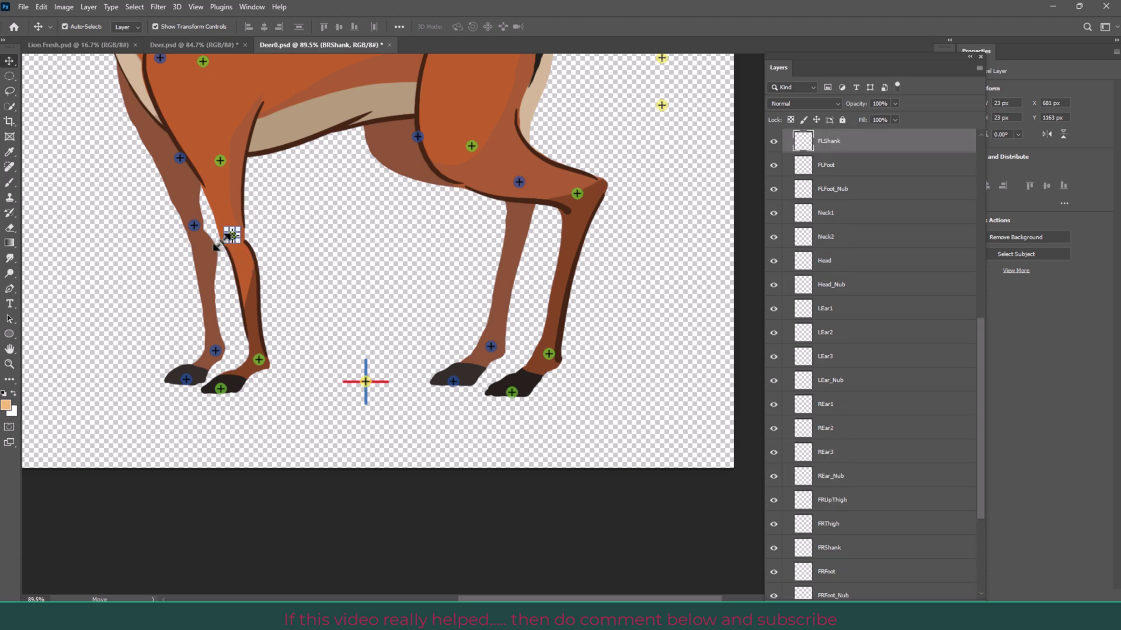
pyautogui.click(192, 226)
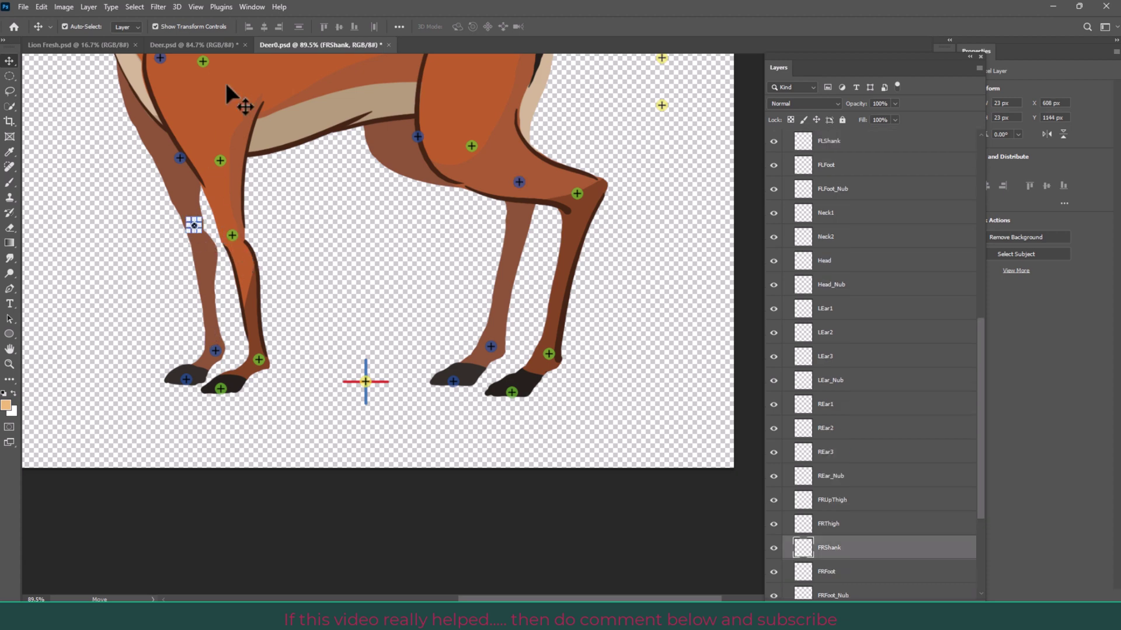
pyautogui.click(163, 46)
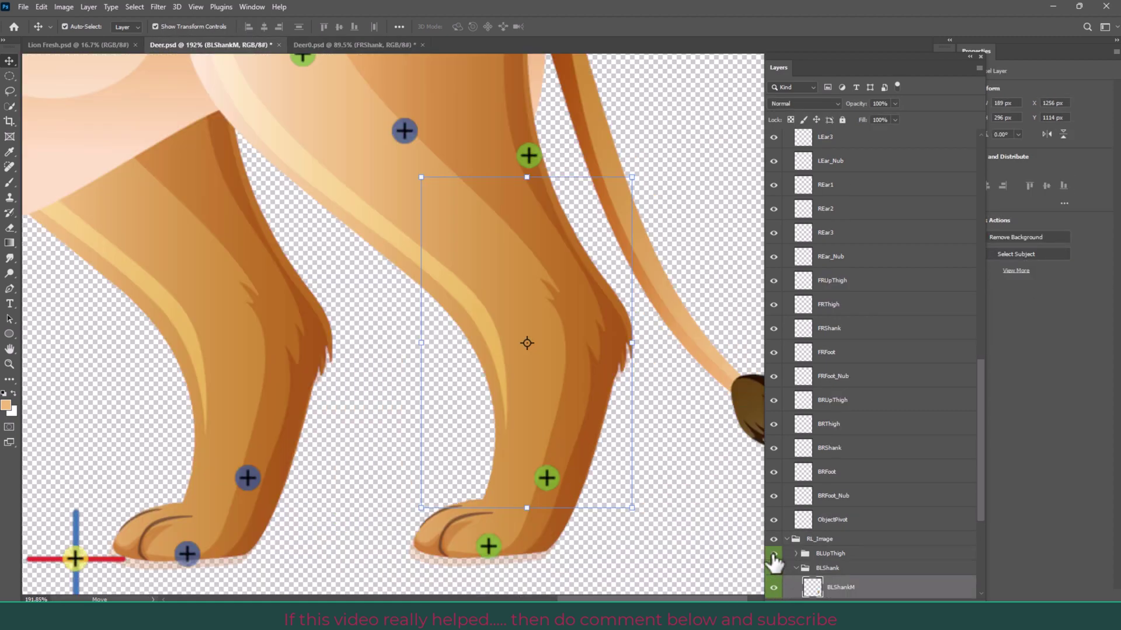
# Hide the lion's back-left upper thigh and move the BLShank and BRShank markers onto the hind legs.
pyautogui.click(773, 554)
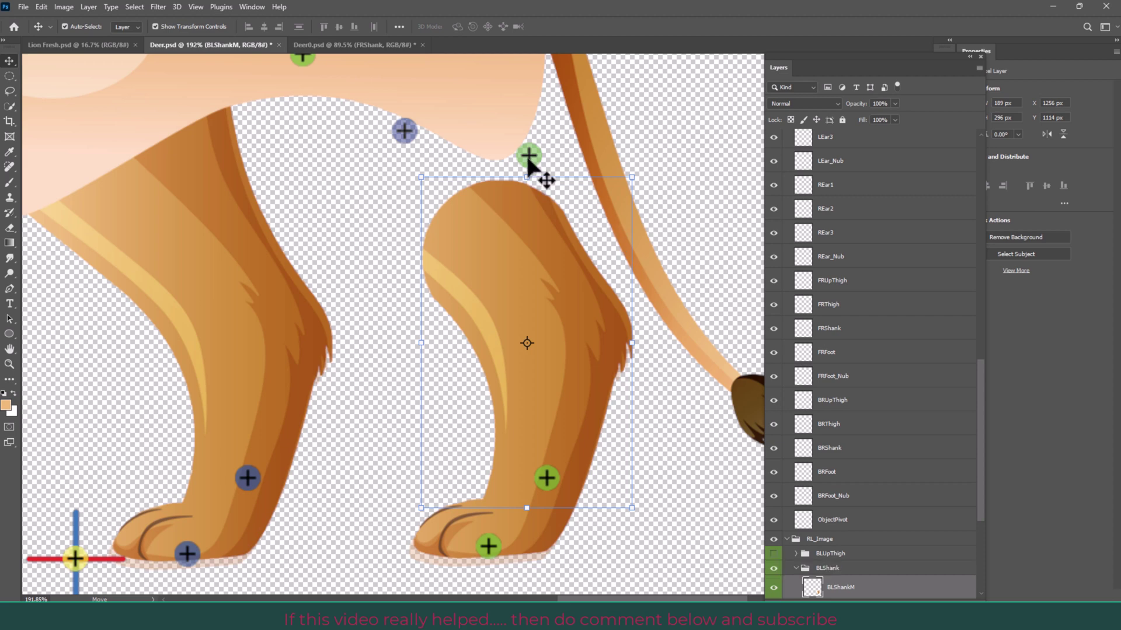
pyautogui.click(529, 156)
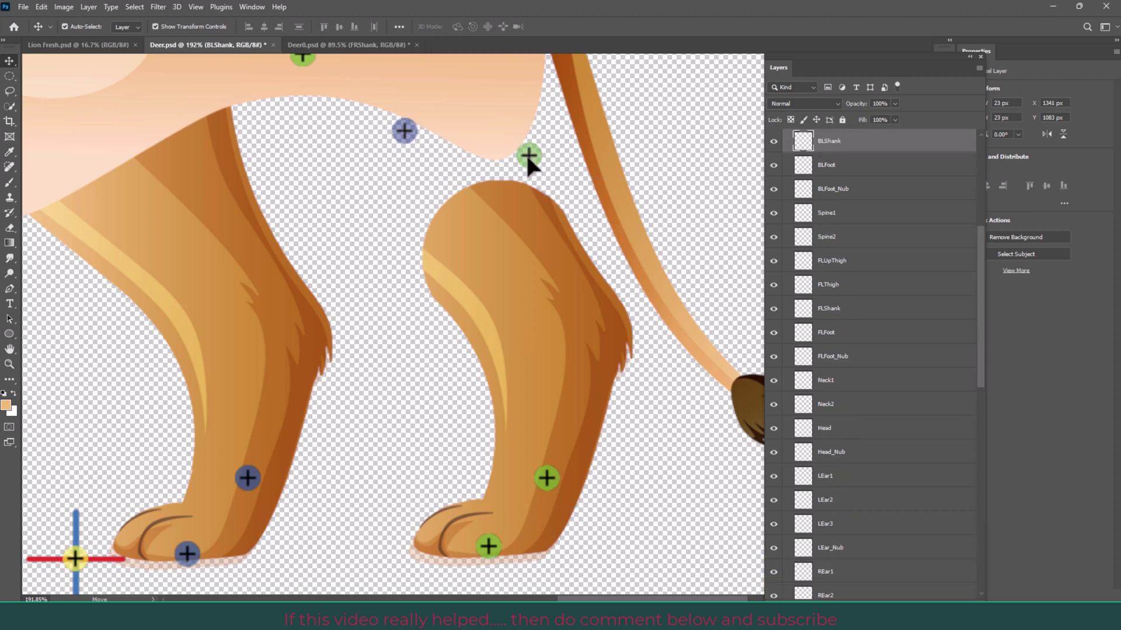
pyautogui.moveTo(527, 153); pyautogui.dragTo(491, 233)
pyautogui.moveTo(404, 131)
pyautogui.mouseDown()
pyautogui.moveTo(217, 274)
pyautogui.moveTo(203, 254)
pyautogui.mouseUp()
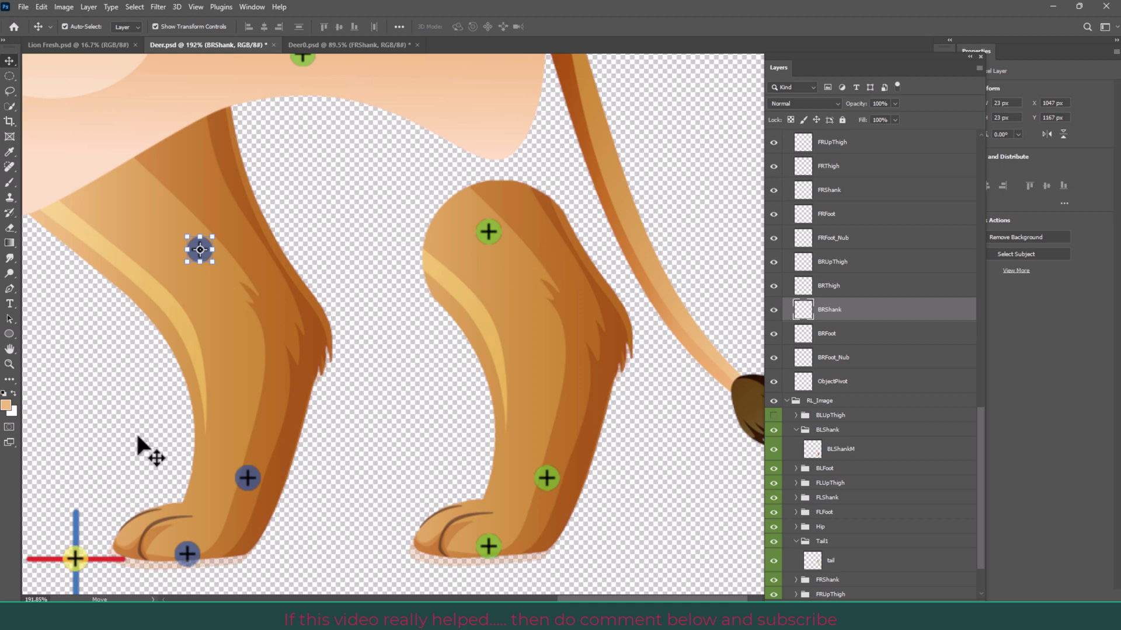
# Place the FRShank marker on the lion's front knee and show the back upper-thigh artwork again.
pyautogui.moveTo(103, 415); pyautogui.dragTo(588, 332)
pyautogui.click(316, 204)
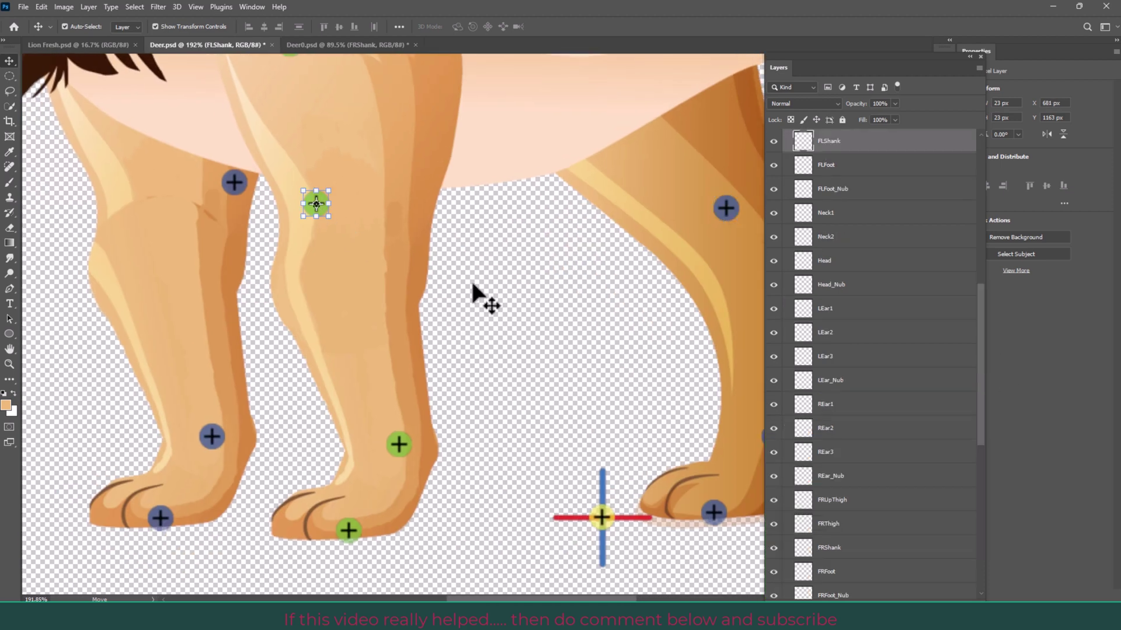
pyautogui.click(773, 437)
pyautogui.moveTo(312, 205); pyautogui.dragTo(335, 245)
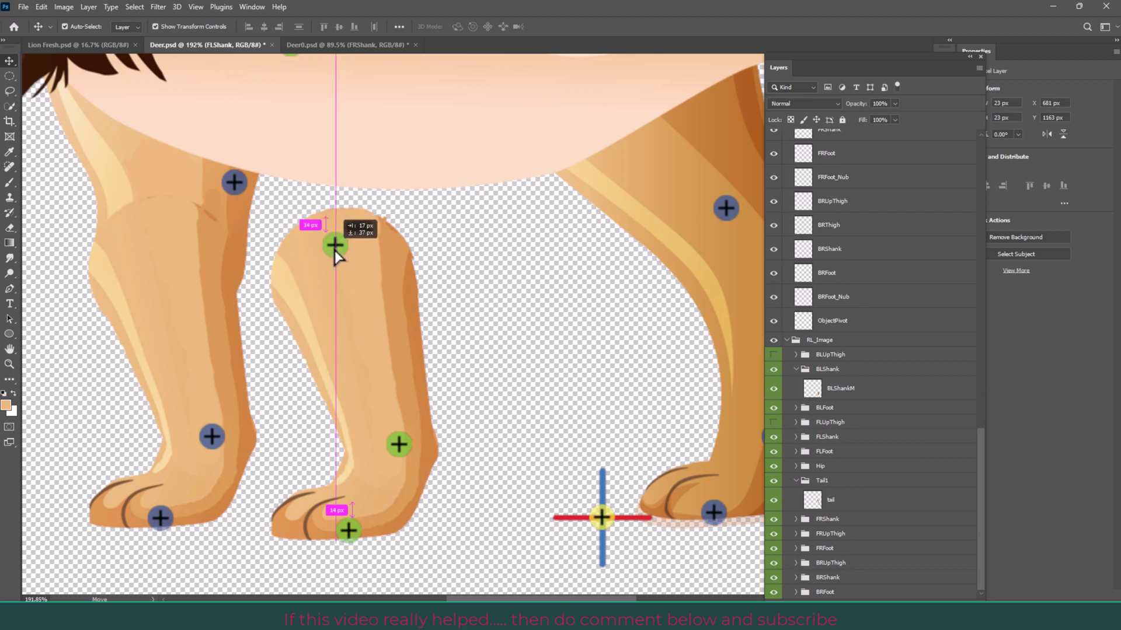
pyautogui.moveTo(216, 199); pyautogui.dragTo(142, 262)
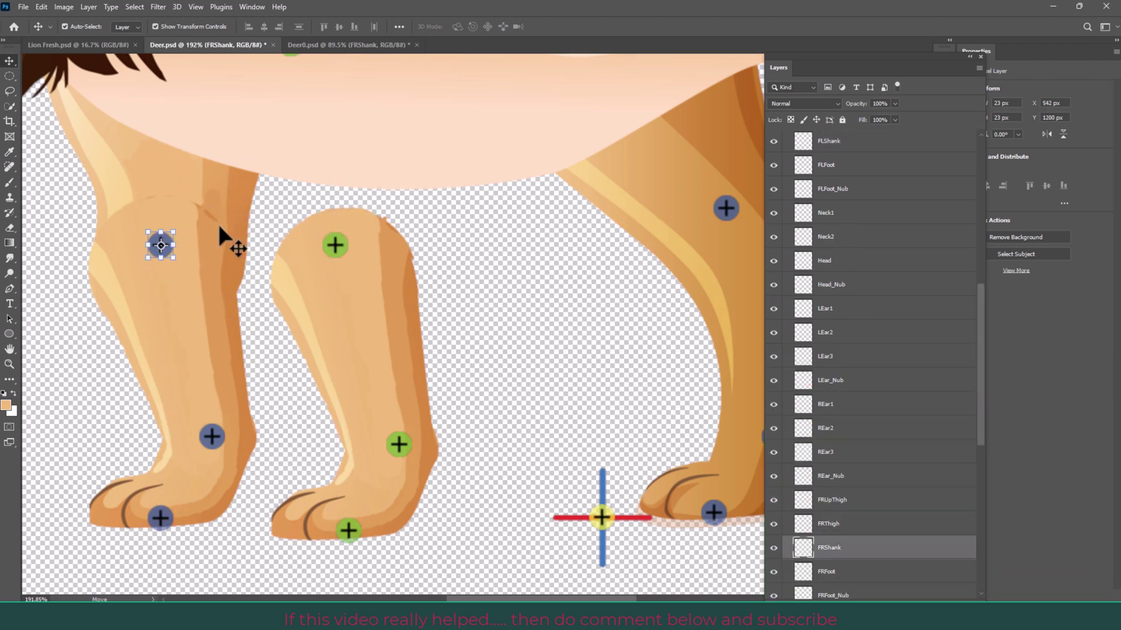
pyautogui.click(171, 151)
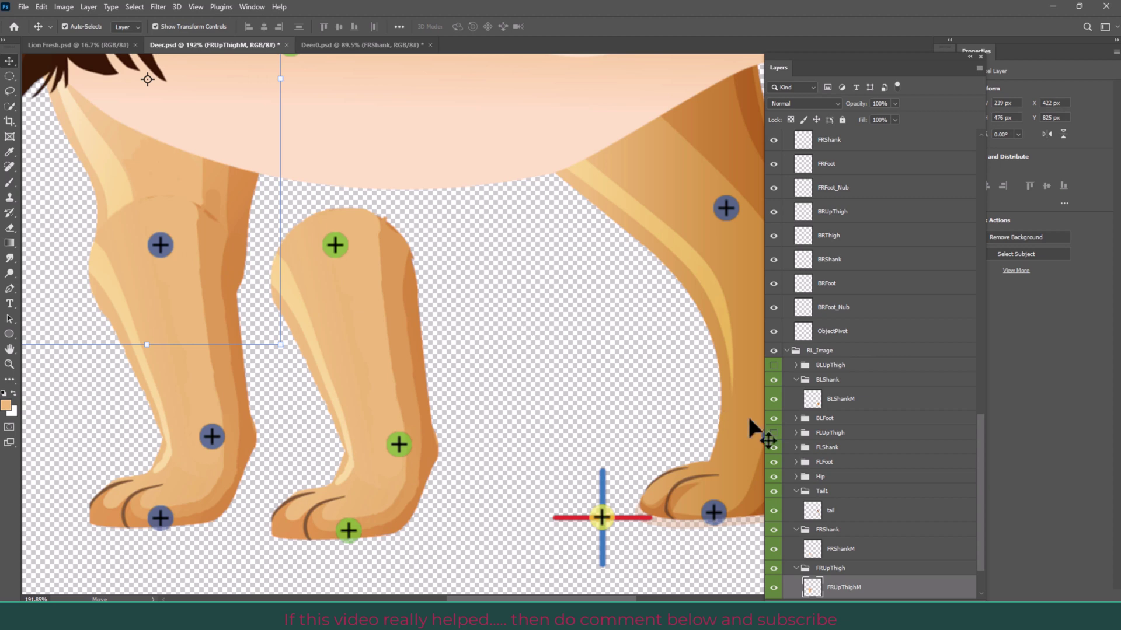
pyautogui.scroll(-5, 751, 417)
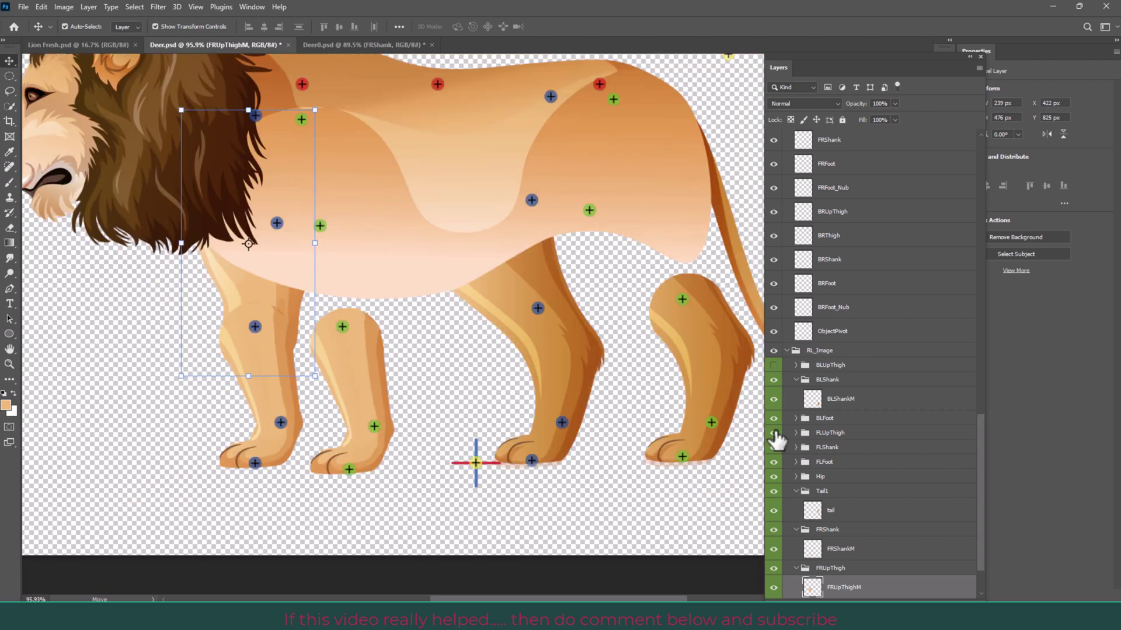
pyautogui.click(774, 364)
pyautogui.click(323, 48)
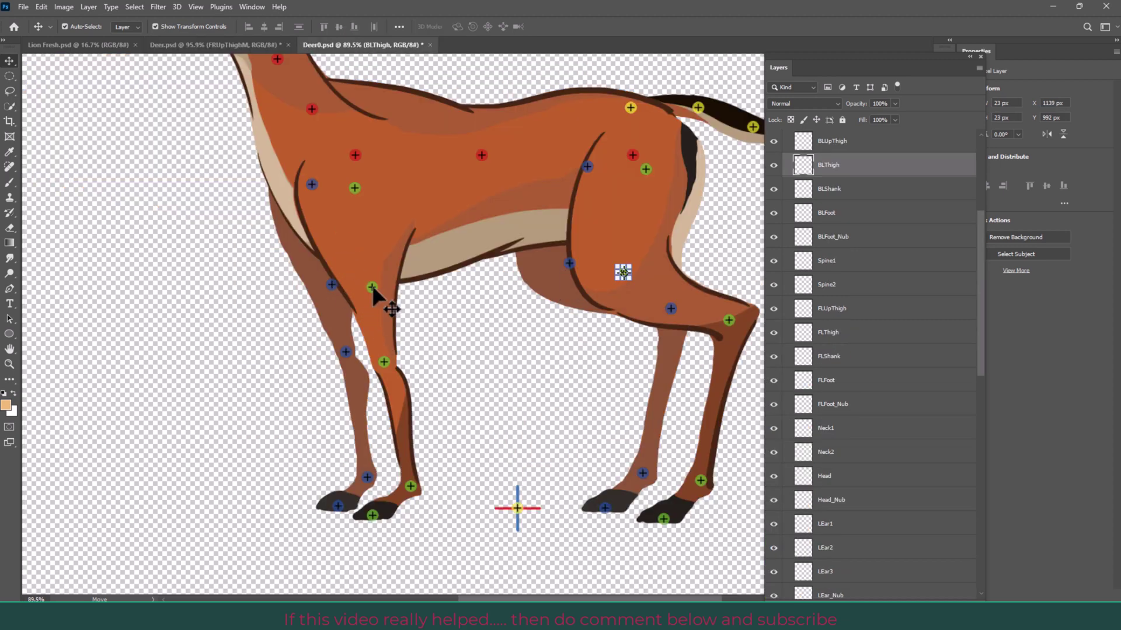
# Identify the deer template's FLThigh, FLUpThigh and BLUpThigh markers for reference.
pyautogui.click(372, 285)
pyautogui.click(355, 186)
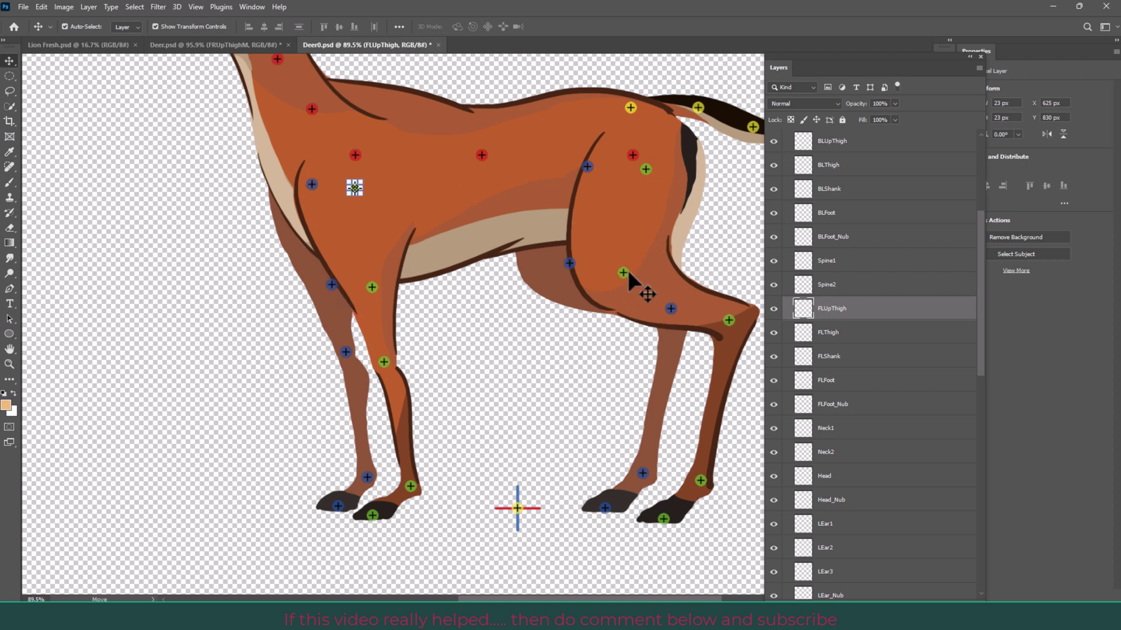
pyautogui.click(611, 205)
pyautogui.click(271, 45)
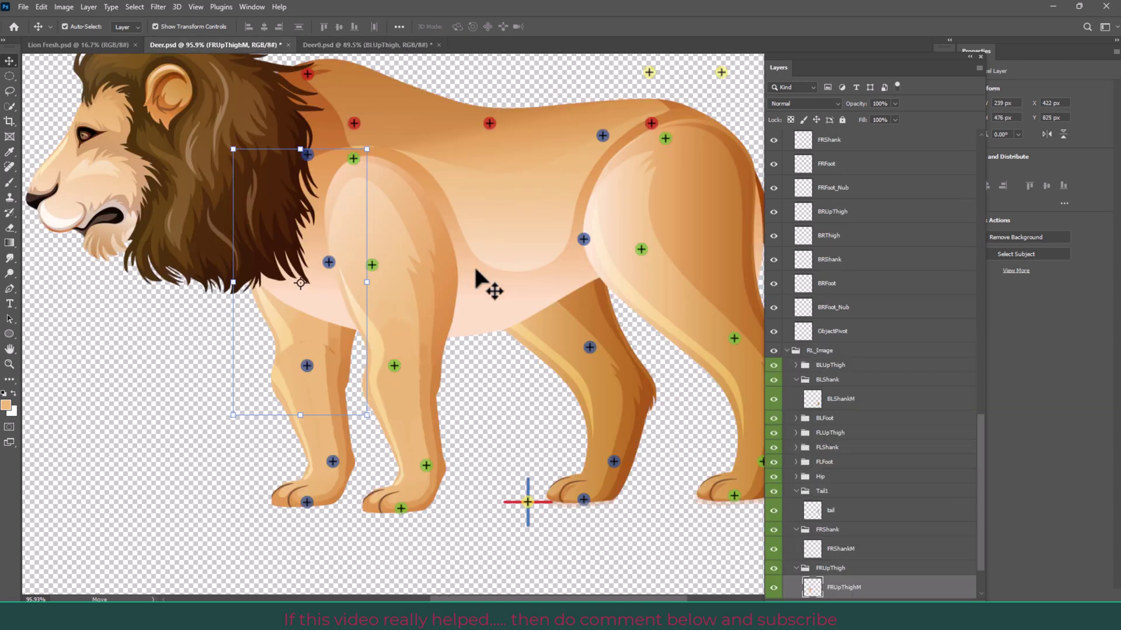
# Move the BRThigh, upper-thigh, FLThigh and FRThigh markers onto the lion's legs and shoulder.
pyautogui.moveTo(675, 157); pyautogui.dragTo(692, 257)
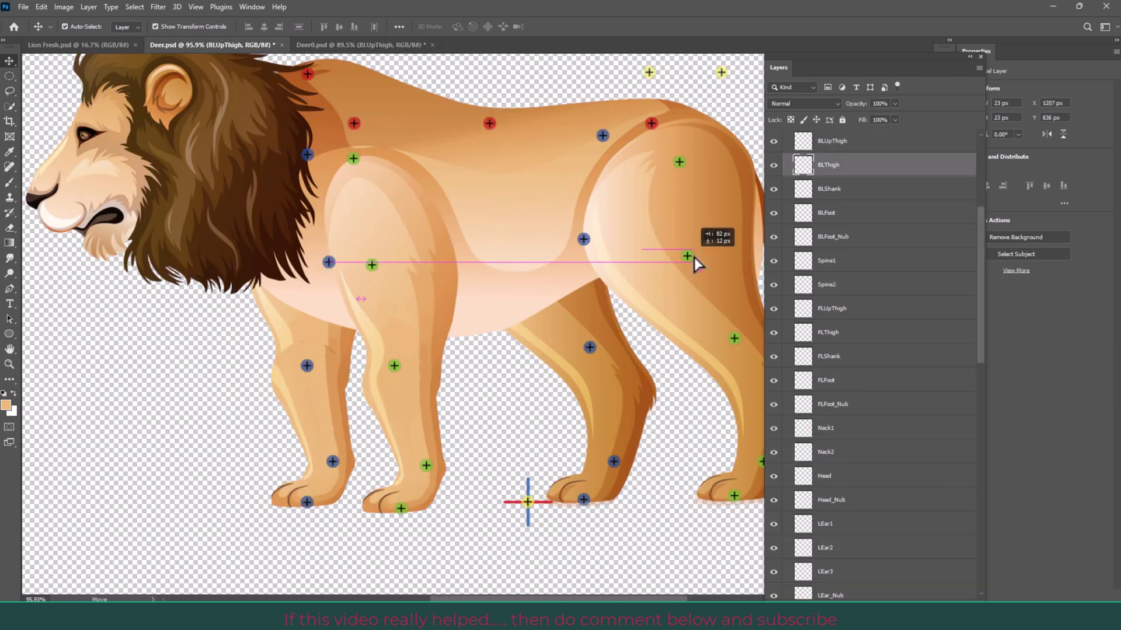
pyautogui.moveTo(583, 239); pyautogui.dragTo(537, 272)
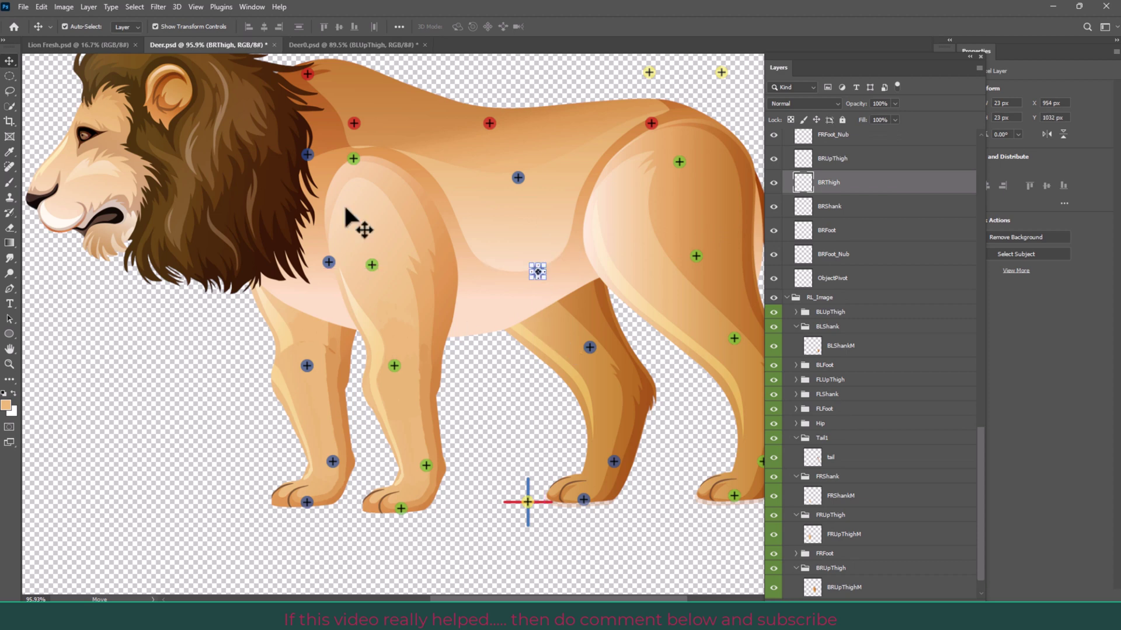
pyautogui.moveTo(355, 160)
pyautogui.mouseDown()
pyautogui.moveTo(369, 200)
pyautogui.moveTo(291, 200)
pyautogui.mouseUp()
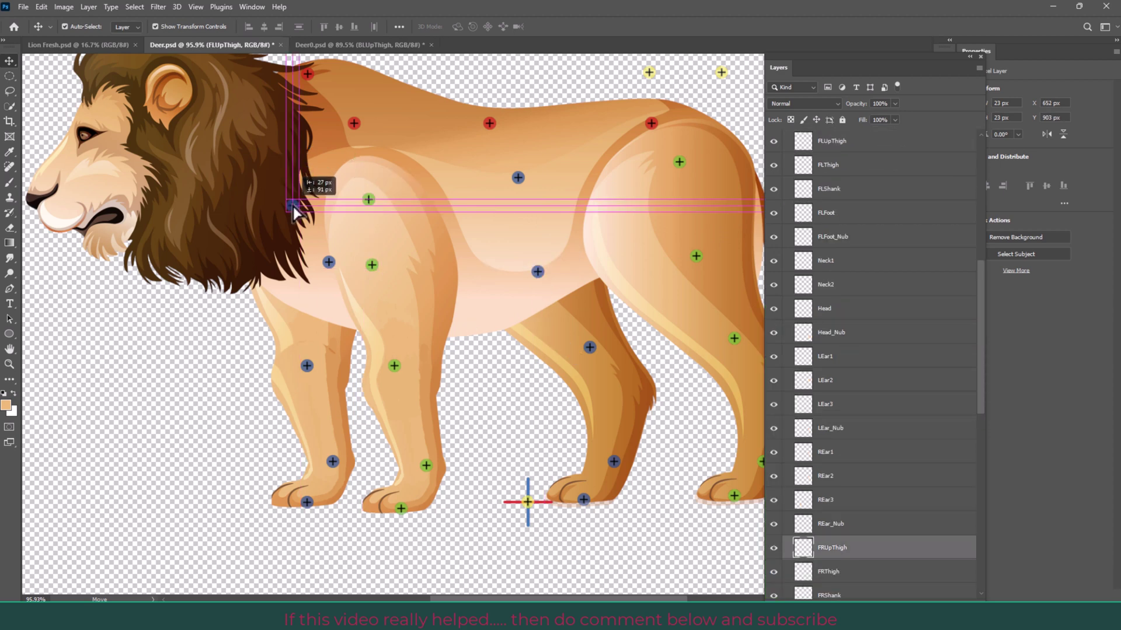
pyautogui.moveTo(371, 265); pyautogui.dragTo(397, 283)
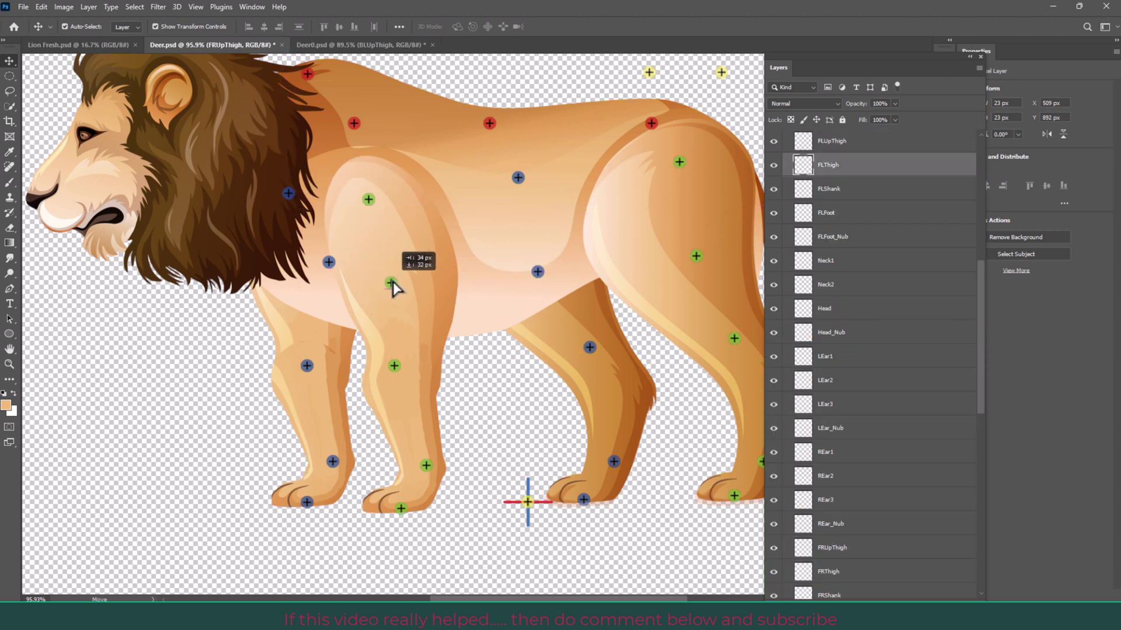
pyautogui.moveTo(329, 263); pyautogui.dragTo(298, 280)
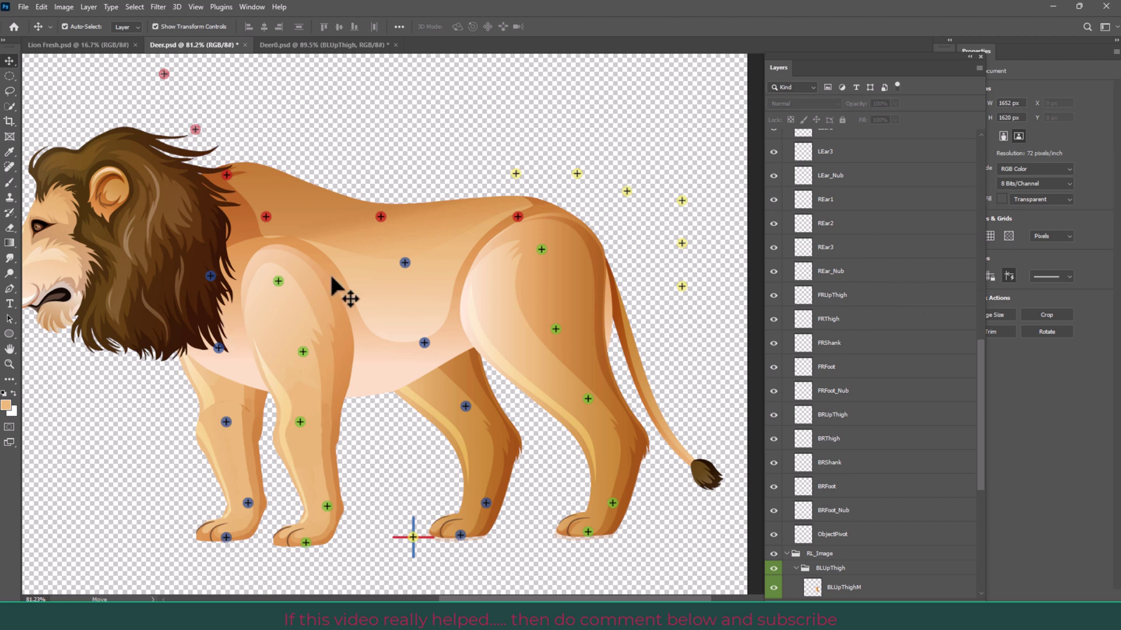
# In Deer0.psd, hide the deer's front upper-leg and lower leg and foot artwork.
pyautogui.click(328, 50)
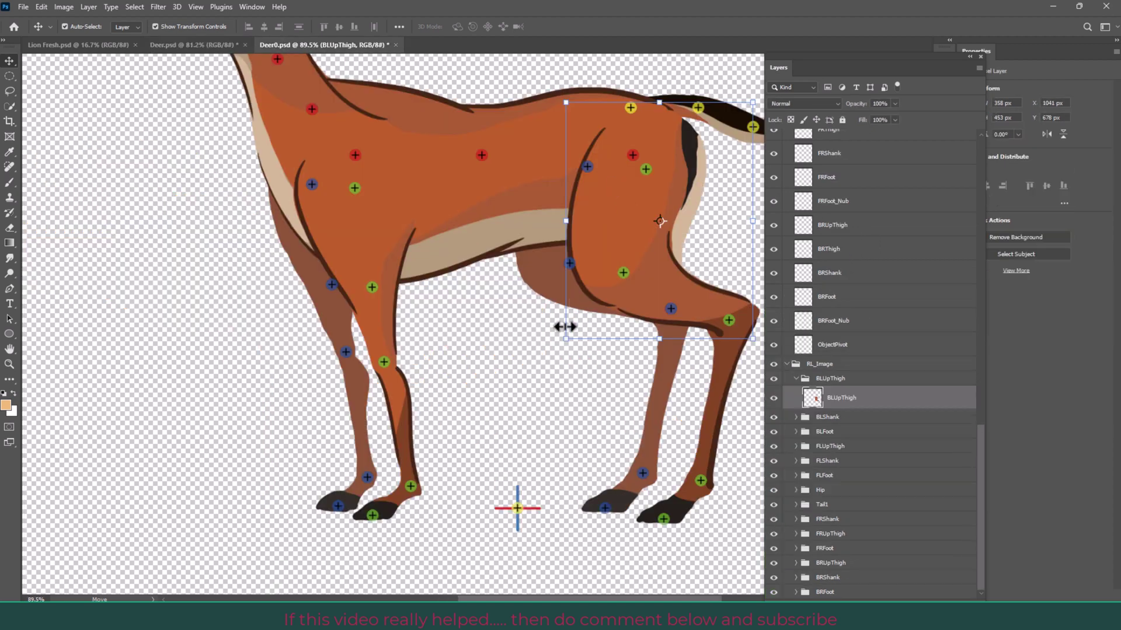
pyautogui.scroll(3, 753, 429)
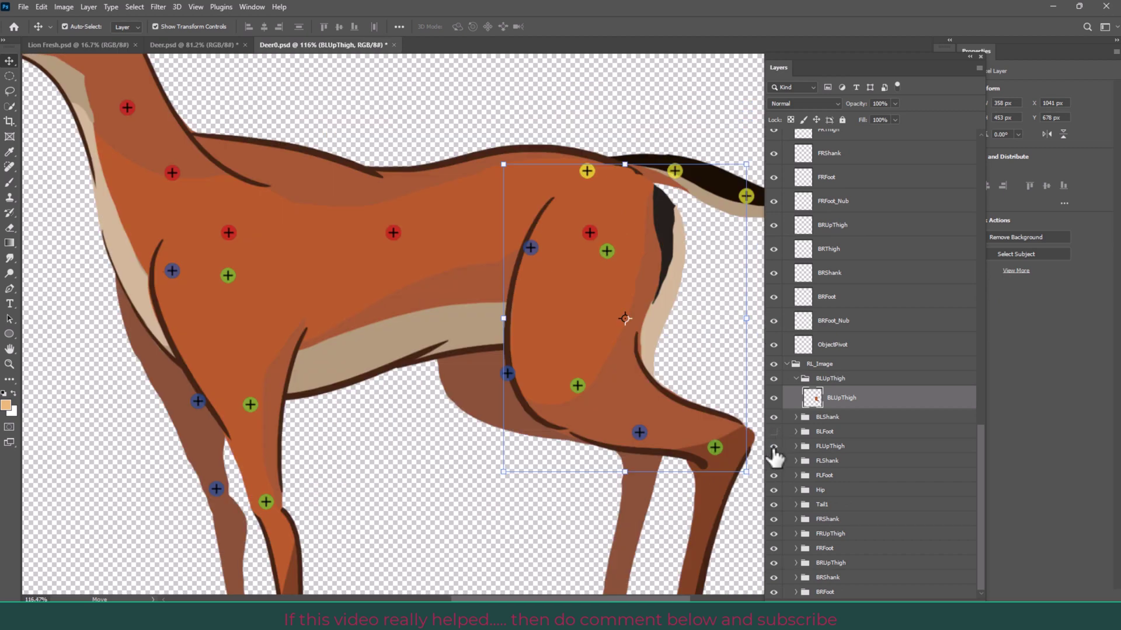
pyautogui.click(774, 446)
pyautogui.click(773, 461)
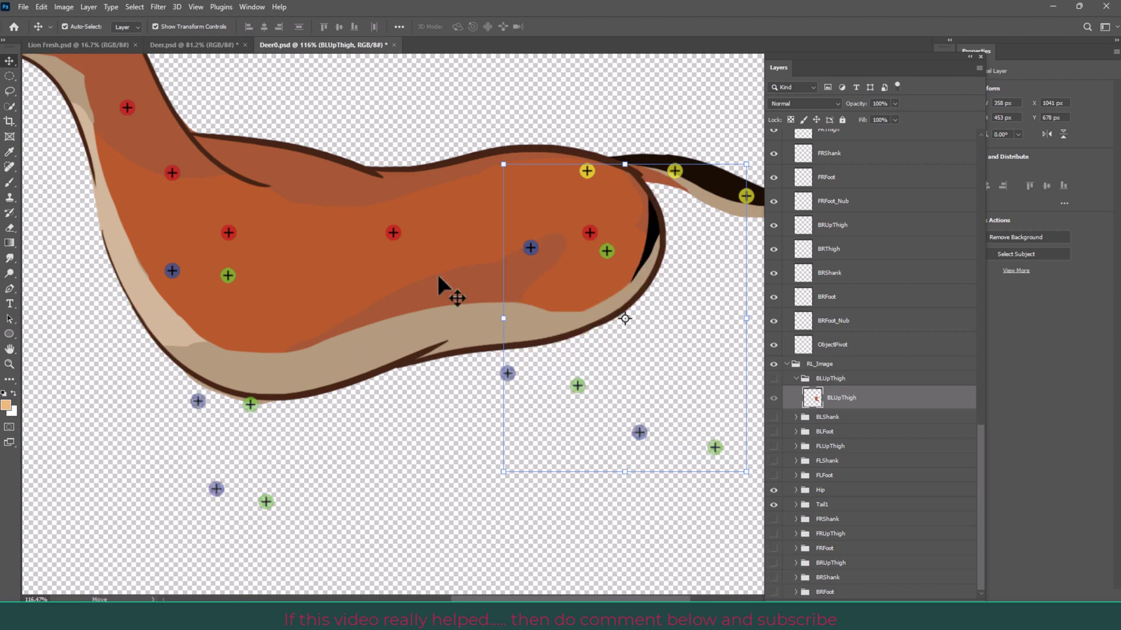
pyautogui.click(588, 230)
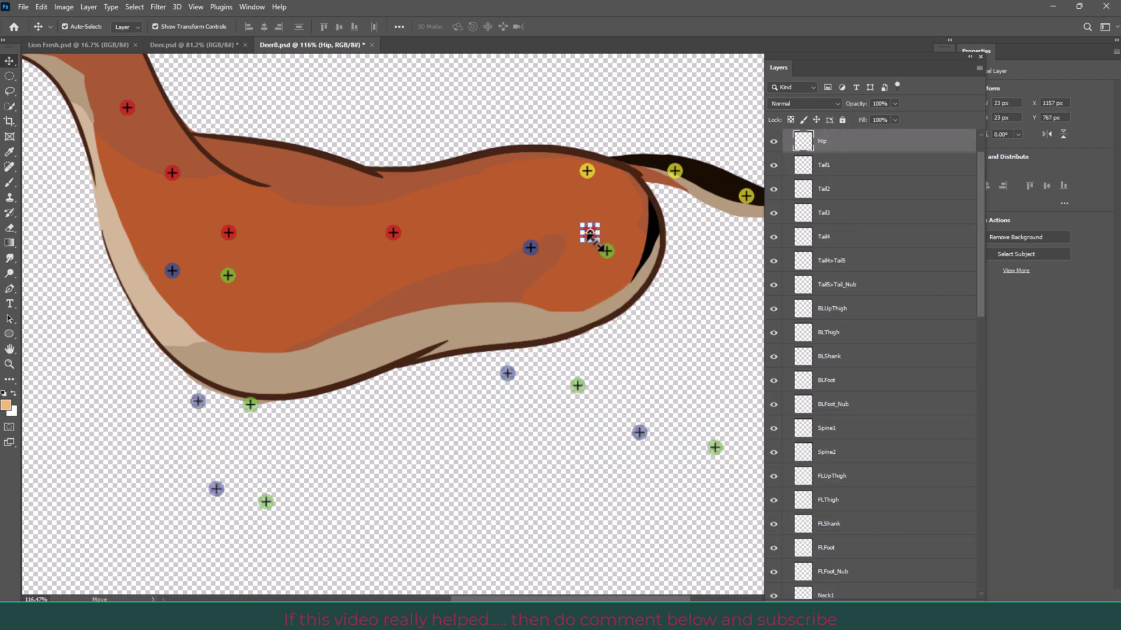
pyautogui.click(392, 233)
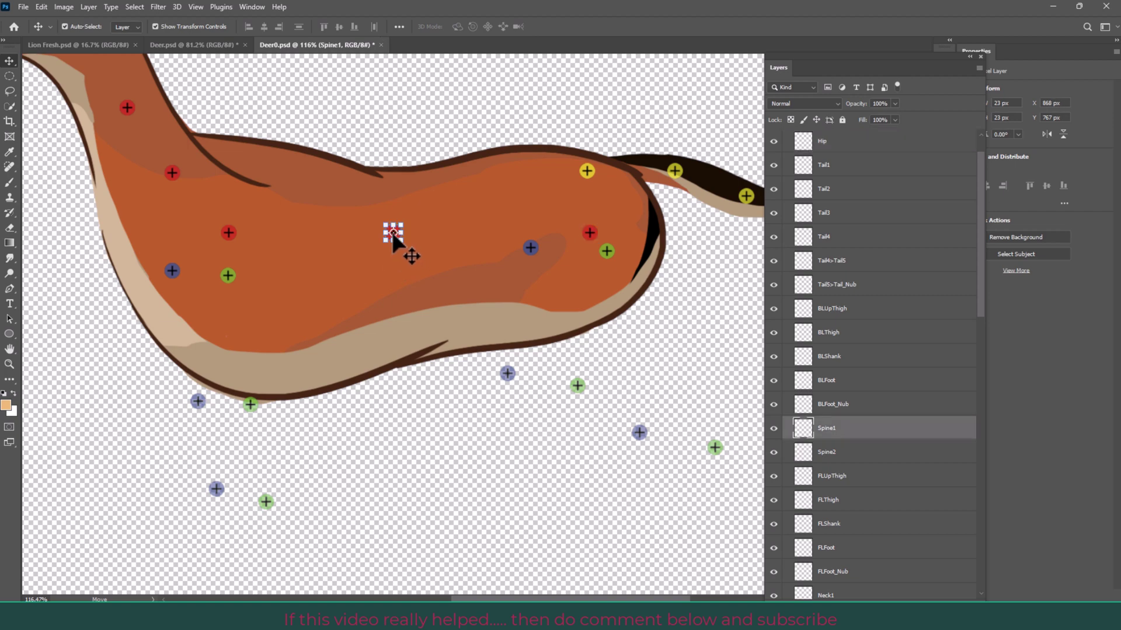
pyautogui.click(227, 232)
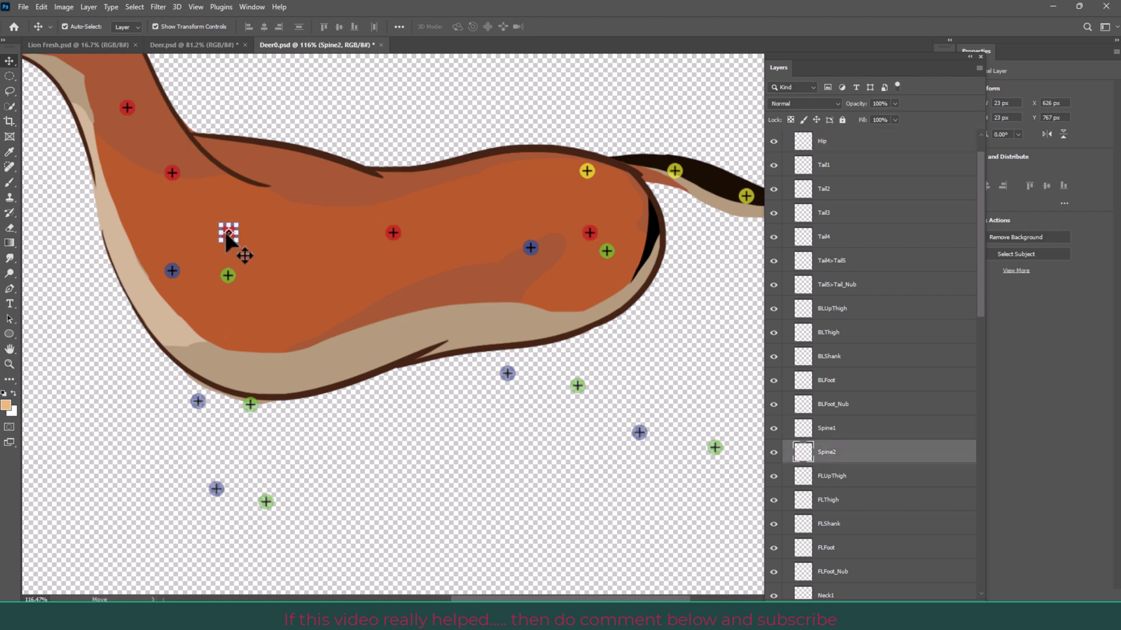
pyautogui.click(392, 233)
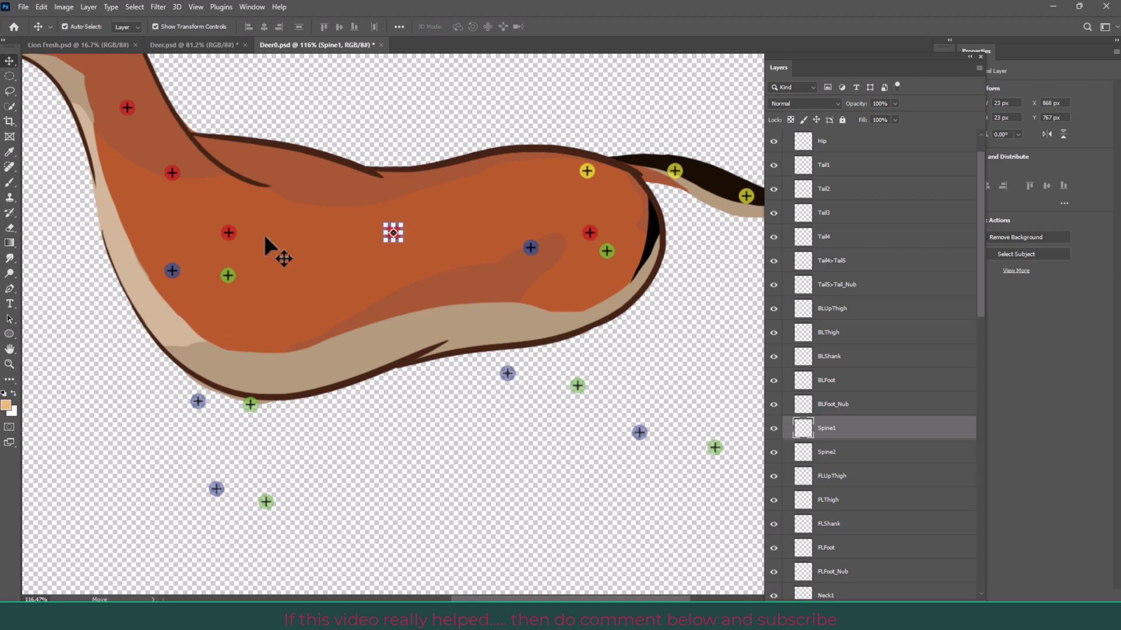
pyautogui.click(230, 236)
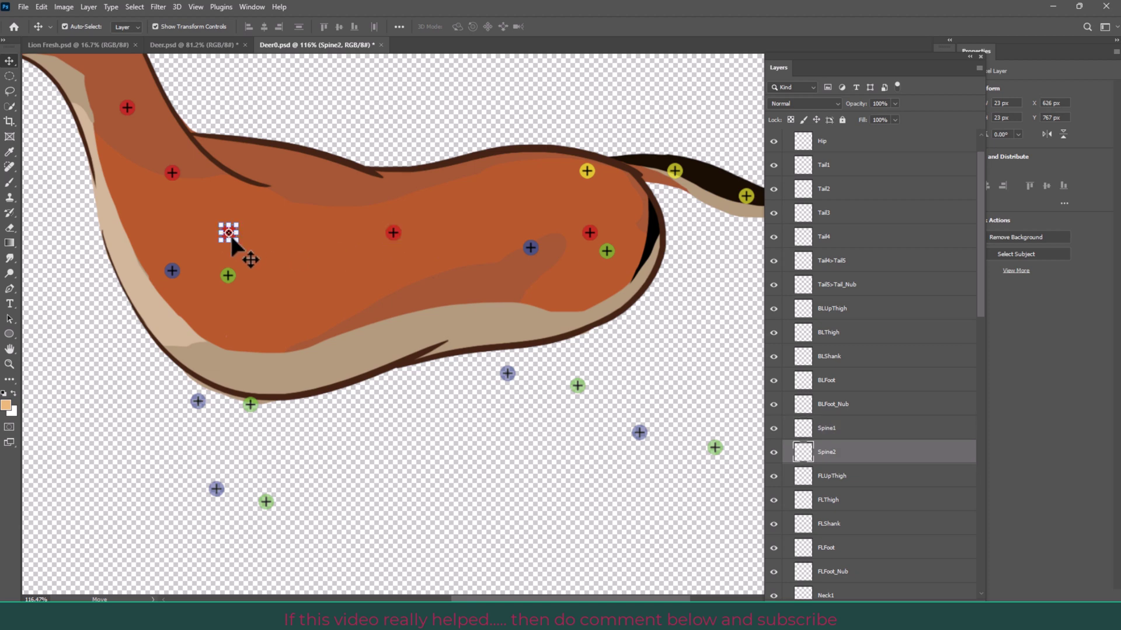
pyautogui.click(172, 173)
pyautogui.click(127, 103)
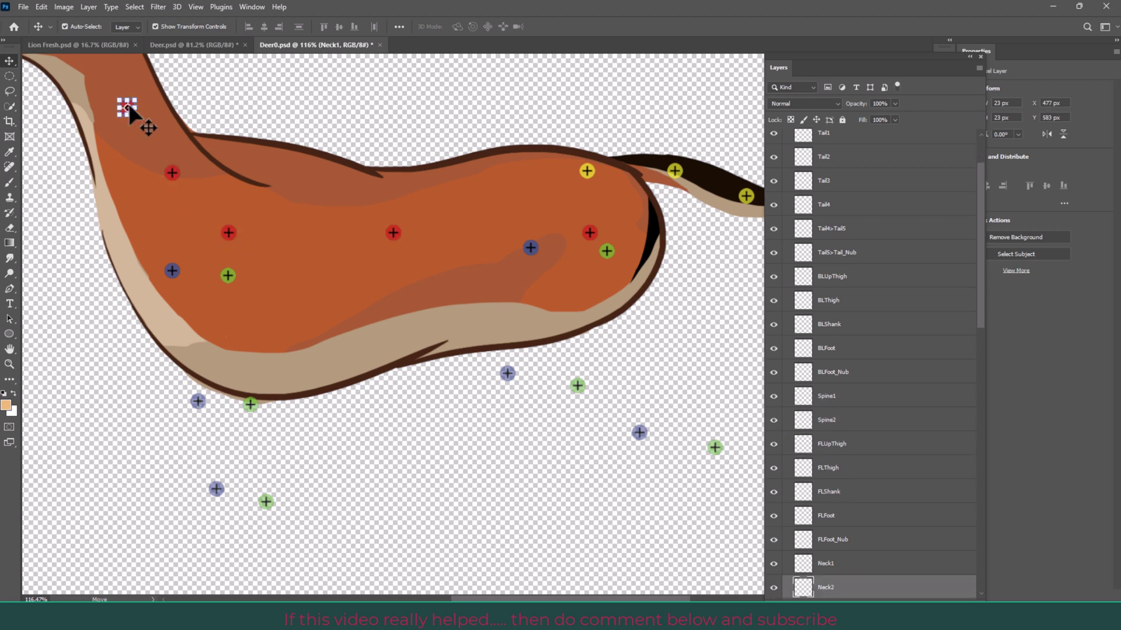
pyautogui.scroll(2, 88, 197)
pyautogui.scroll(2, 82, 152)
pyautogui.click(80, 106)
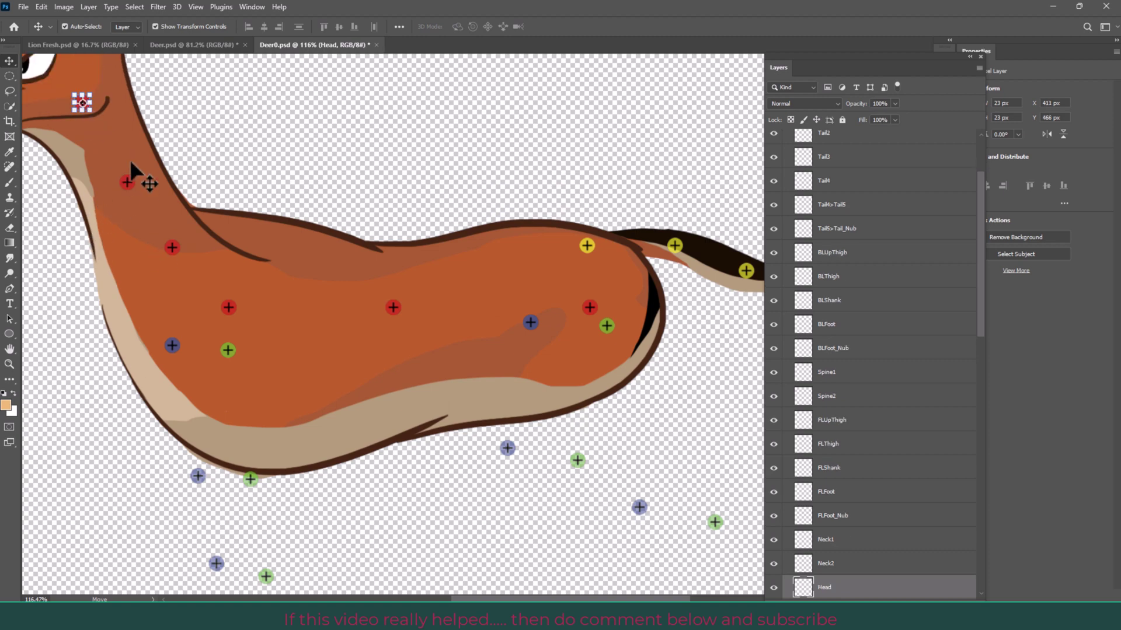
# Place the Hip, Spine1 and Spine2 markers along the lion's hip and back.
pyautogui.click(223, 45)
pyautogui.click(576, 216)
pyautogui.moveTo(578, 217); pyautogui.dragTo(602, 237)
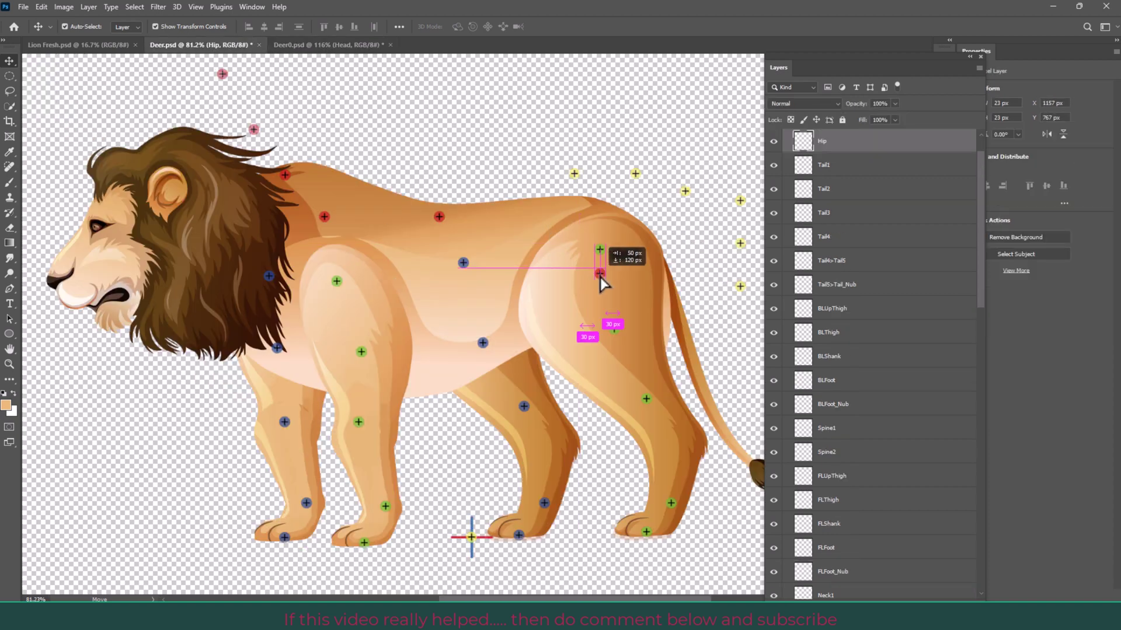
pyautogui.click(356, 46)
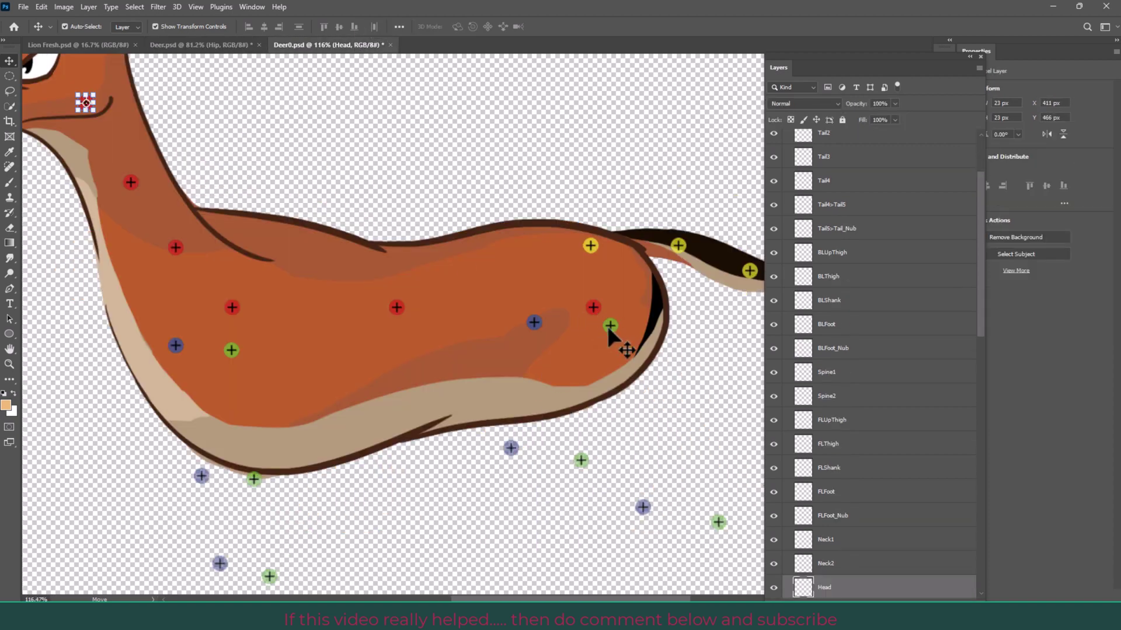
pyautogui.click(201, 45)
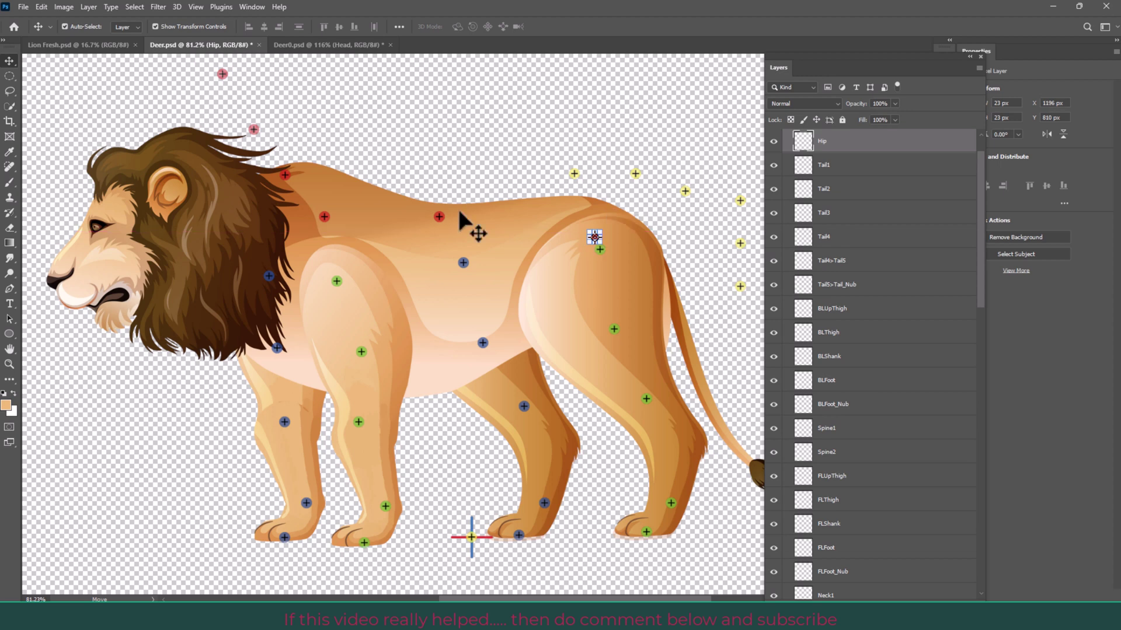
pyautogui.moveTo(464, 218); pyautogui.dragTo(463, 271)
pyautogui.moveTo(600, 250); pyautogui.dragTo(595, 265)
pyautogui.moveTo(462, 241); pyautogui.dragTo(463, 247)
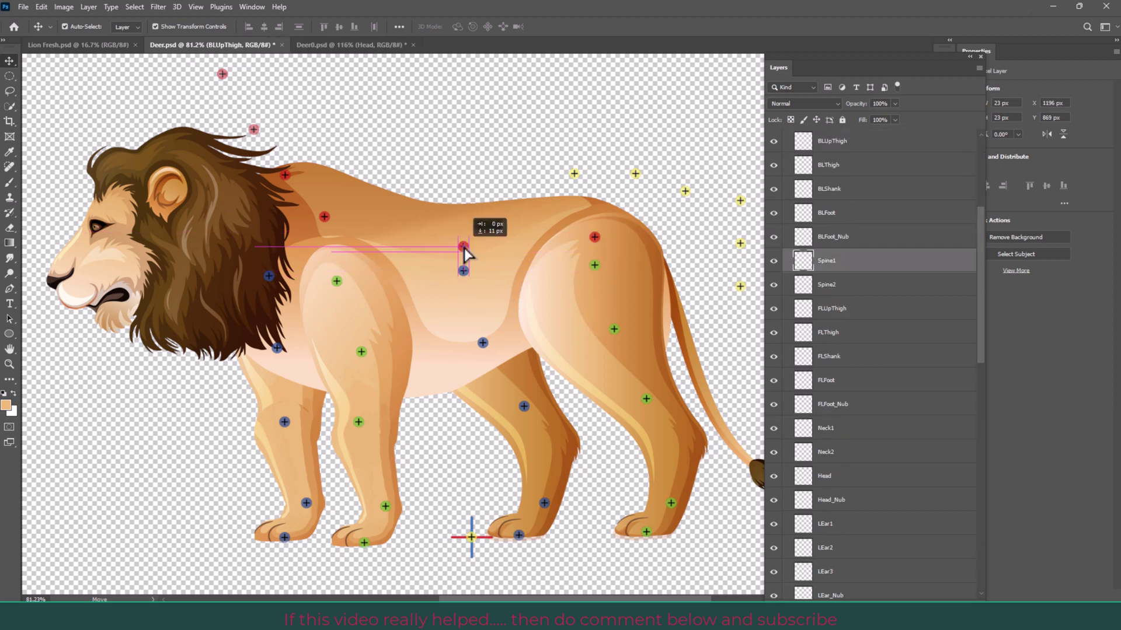
pyautogui.moveTo(324, 216); pyautogui.dragTo(337, 237)
# Move the Neck1, Neck2, Head and Head_Nub markers onto the lion's mane and head, then deselect.
pyautogui.moveTo(285, 175); pyautogui.dragTo(273, 235)
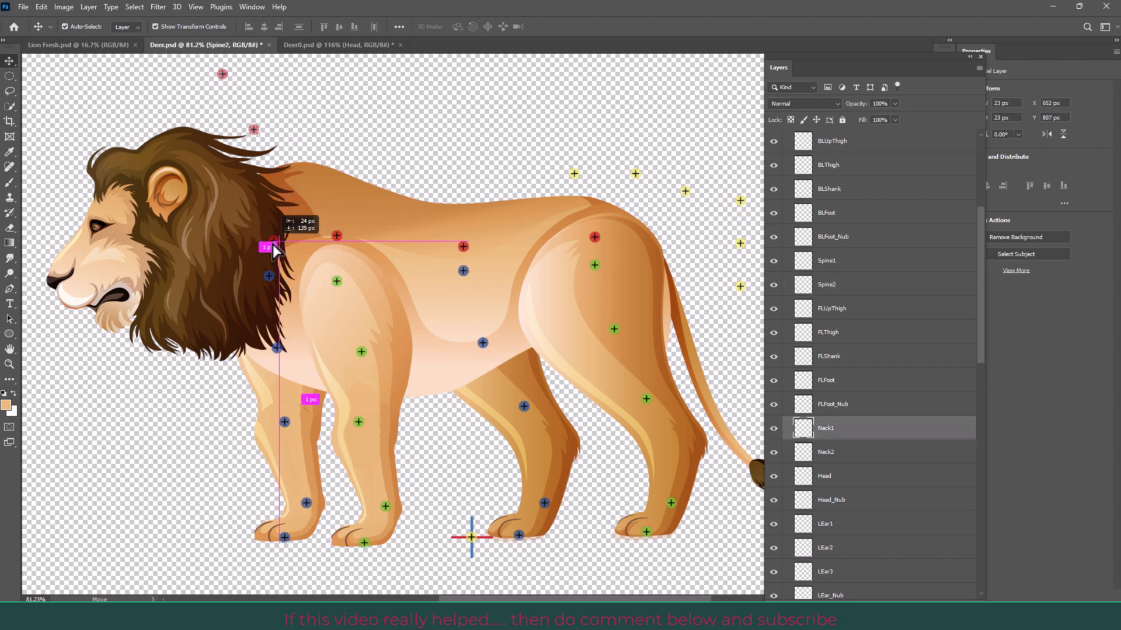
pyautogui.moveTo(254, 132); pyautogui.dragTo(230, 210)
pyautogui.moveTo(232, 216); pyautogui.dragTo(239, 220)
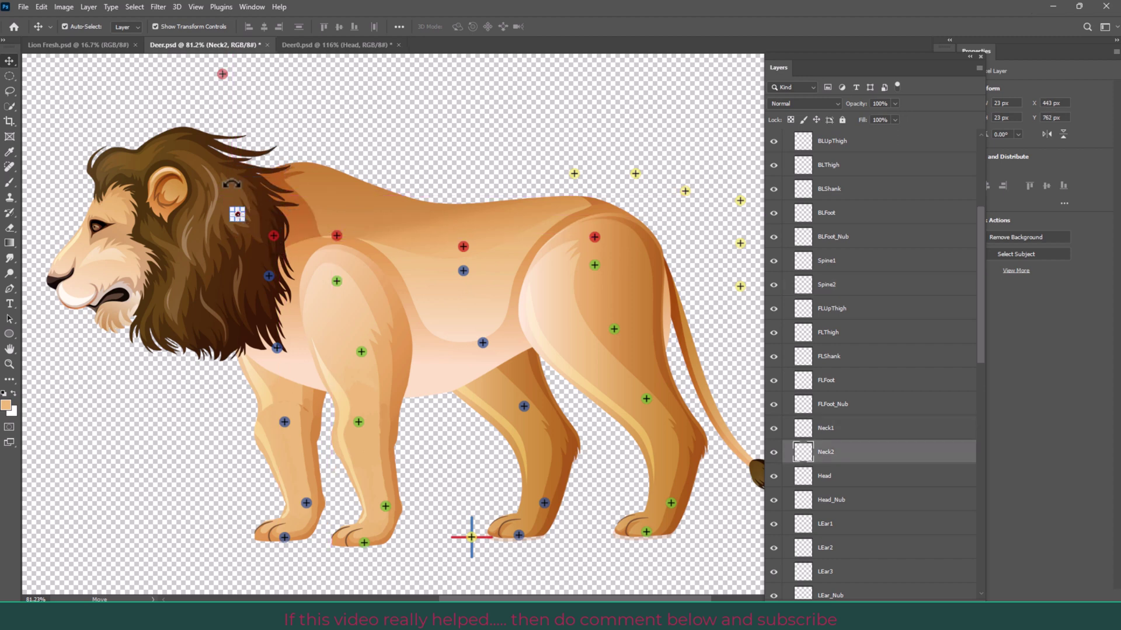
pyautogui.moveTo(223, 76); pyautogui.dragTo(187, 226)
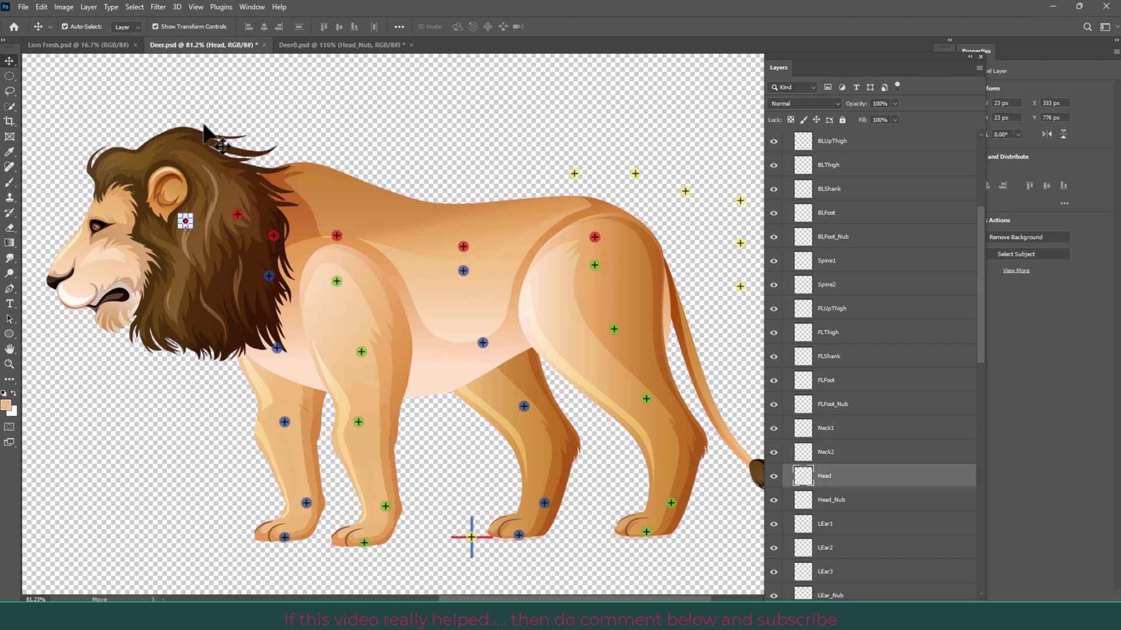
pyautogui.scroll(3, 183, 218)
pyautogui.moveTo(213, 110); pyautogui.dragTo(145, 264)
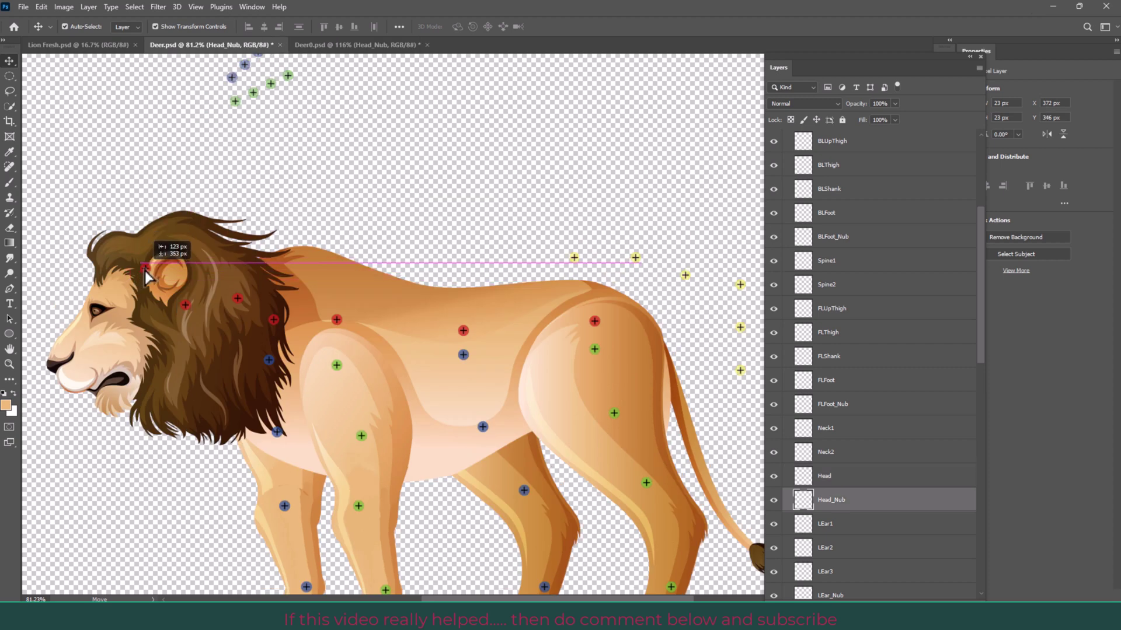
pyautogui.moveTo(238, 298)
pyautogui.mouseDown()
pyautogui.moveTo(200, 321)
pyautogui.moveTo(187, 298)
pyautogui.mouseUp()
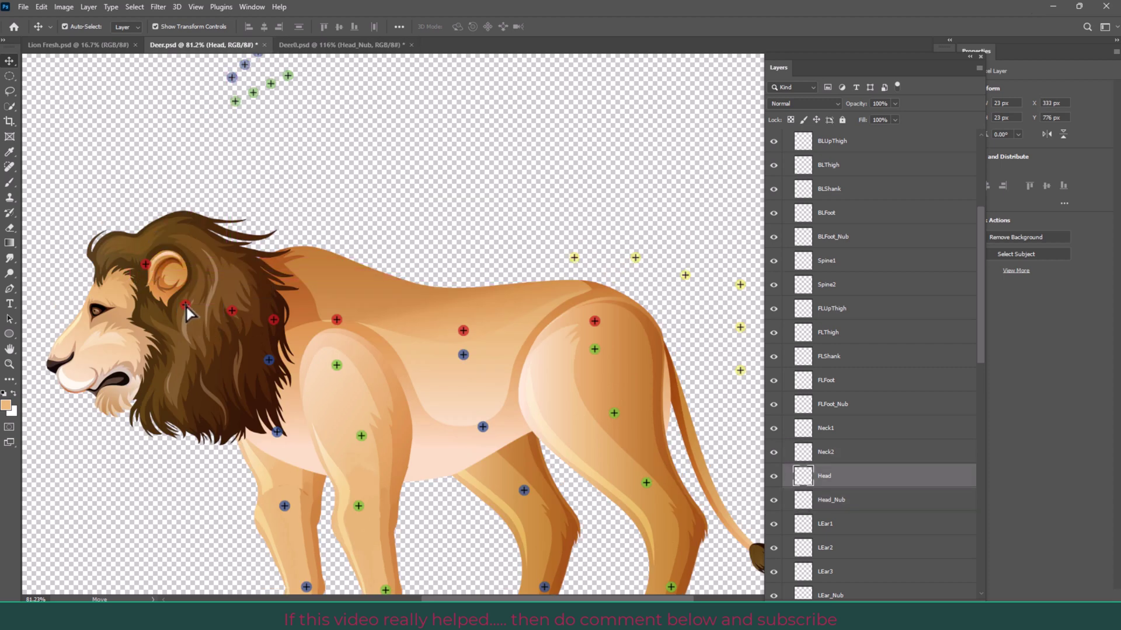
pyautogui.click(373, 199)
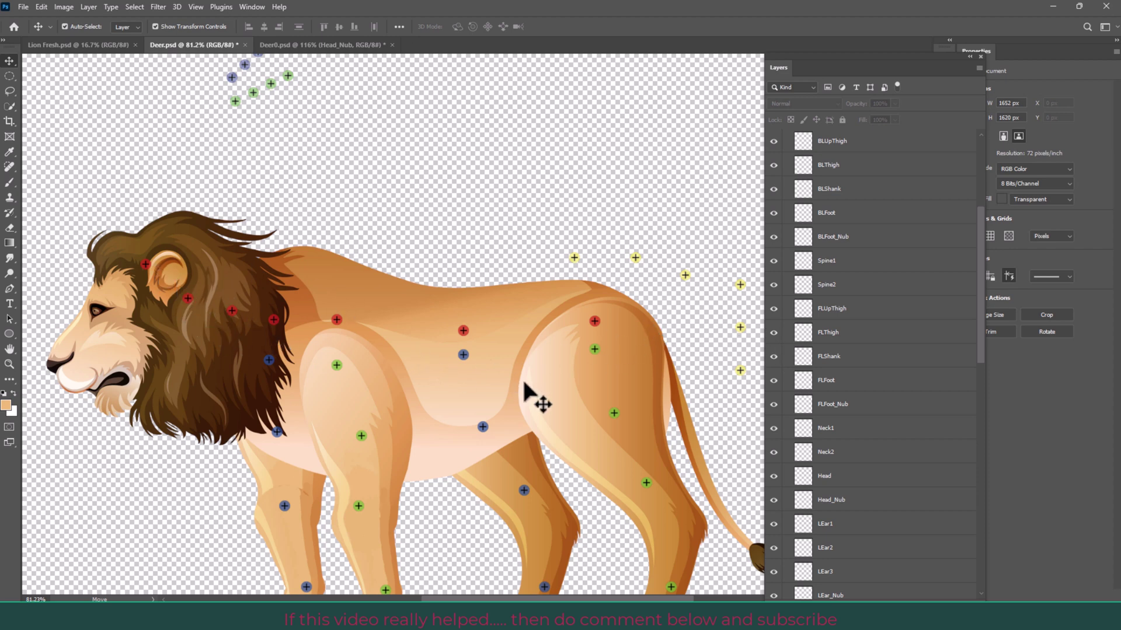
# Compare with Deer0.psd, then hide the lion's Hip and BLUpThigh layers.
pyautogui.click(311, 45)
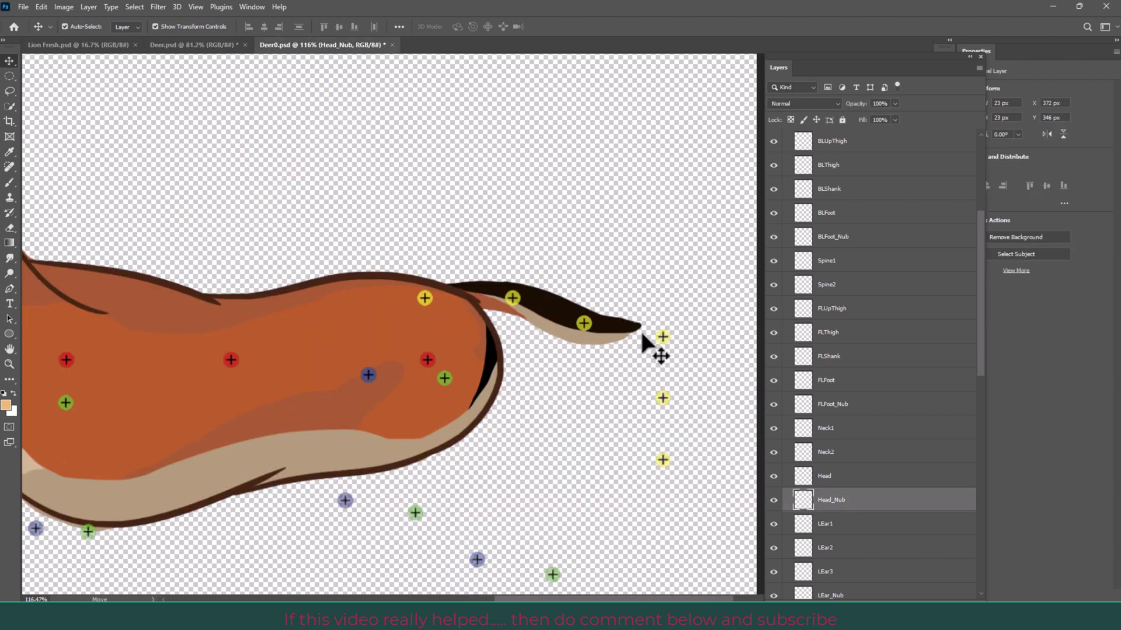
pyautogui.click(181, 45)
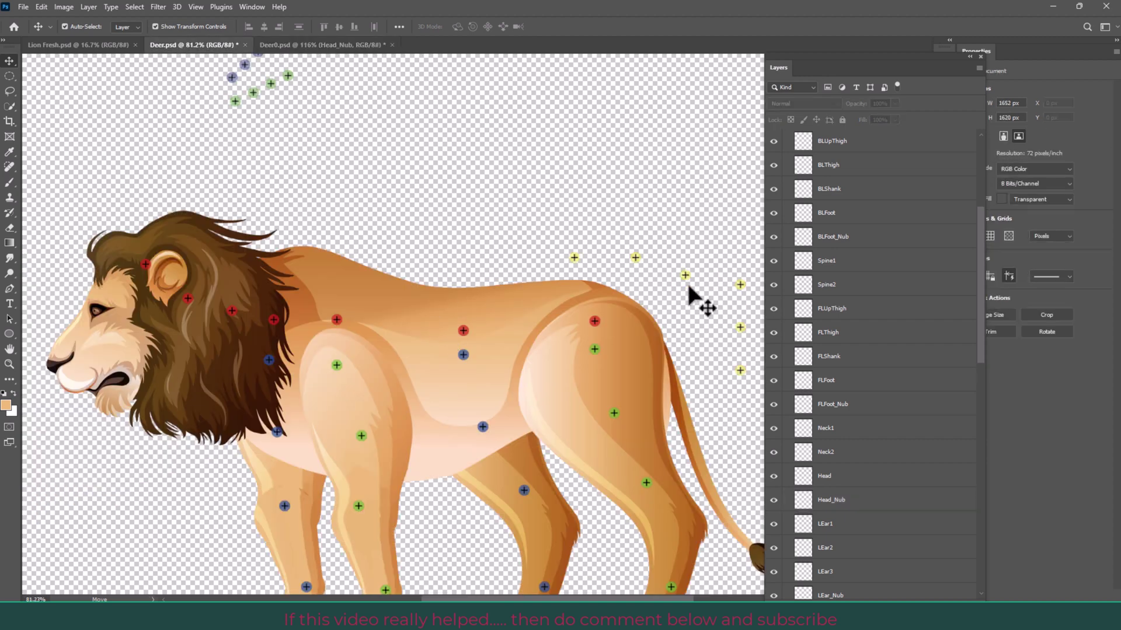
pyautogui.scroll(-5, 782, 409)
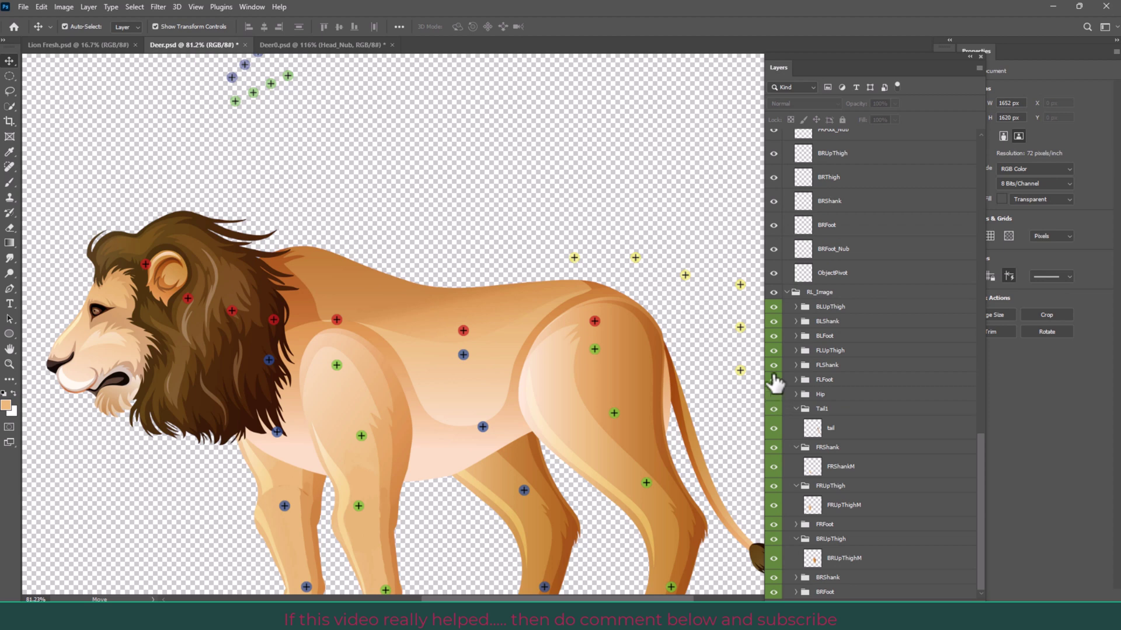
pyautogui.click(773, 394)
pyautogui.click(773, 307)
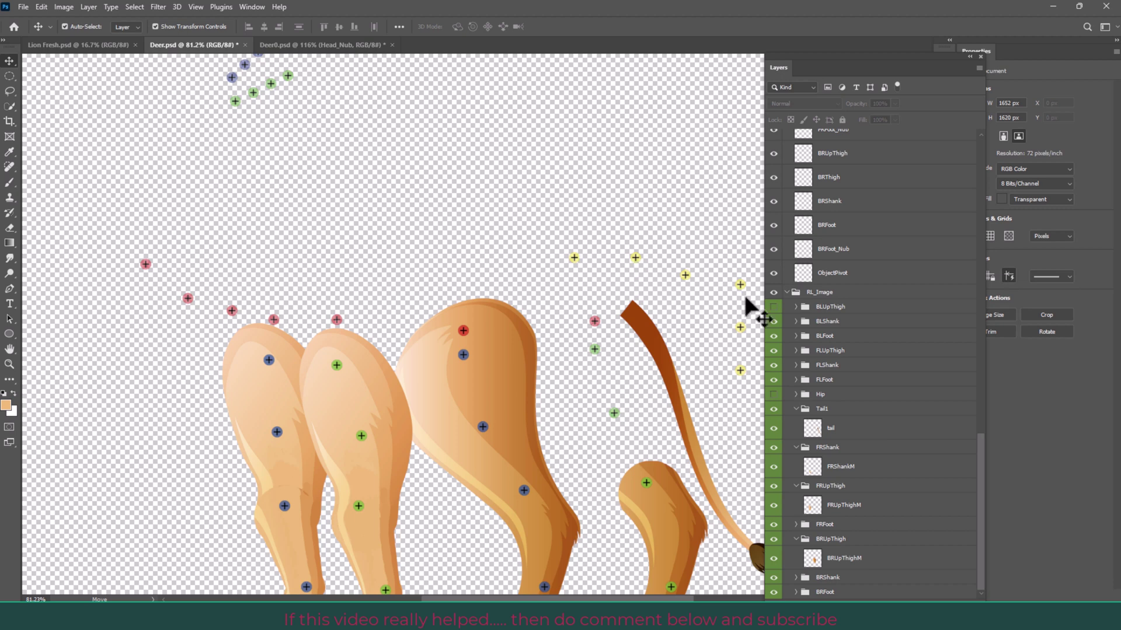
# Place the Tail2, Tail3, Tail4, Tail5 and Tail_Nub markers down the lion's tail to its tuft.
pyautogui.moveTo(739, 430)
pyautogui.mouseDown()
pyautogui.moveTo(600, 351)
pyautogui.moveTo(625, 375)
pyautogui.mouseUp()
pyautogui.keyDown('ctrl'); pyautogui.click(412, 193); pyautogui.keyUp('ctrl')
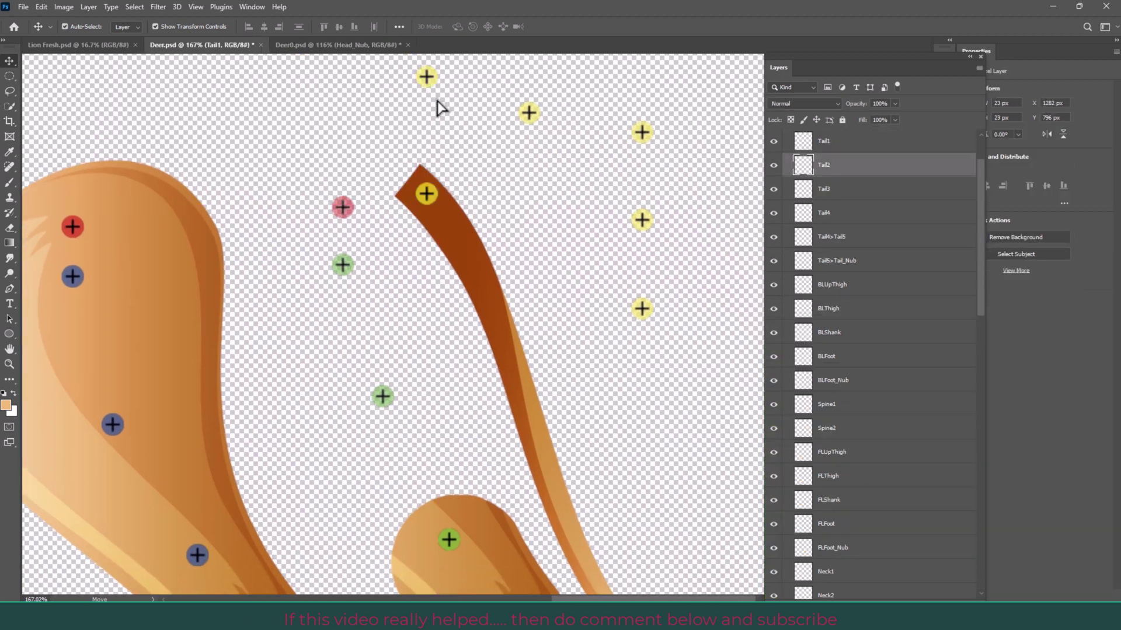
pyautogui.moveTo(427, 76); pyautogui.dragTo(492, 308)
pyautogui.moveTo(529, 112); pyautogui.dragTo(527, 430)
pyautogui.moveTo(689, 465); pyautogui.dragTo(617, 386)
pyautogui.moveTo(568, 140); pyautogui.dragTo(497, 459)
pyautogui.moveTo(567, 140); pyautogui.dragTo(551, 554)
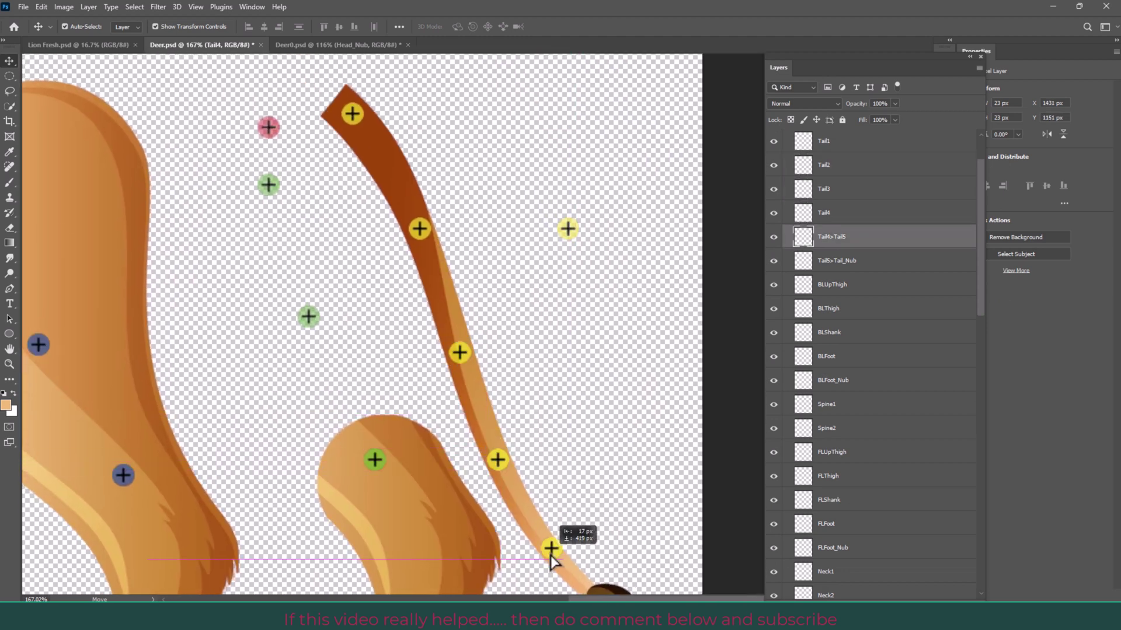
pyautogui.moveTo(600, 495); pyautogui.dragTo(558, 341)
pyautogui.moveTo(525, 73); pyautogui.dragTo(554, 441)
pyautogui.click(575, 298)
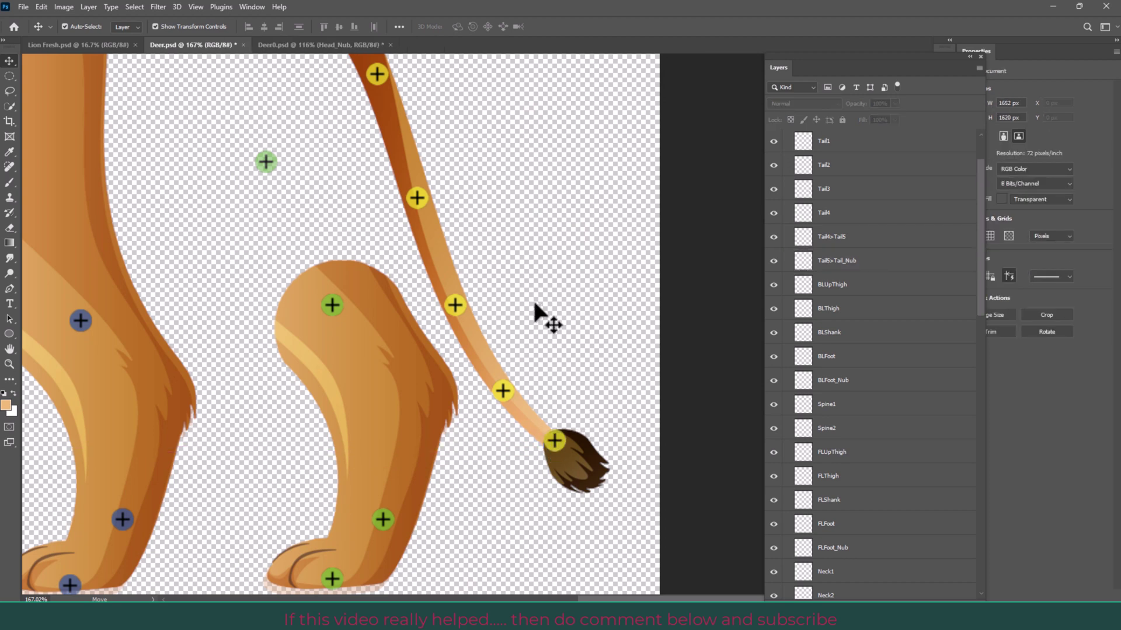
pyautogui.scroll(-5, 170, 230)
pyautogui.scroll(-1, 580, 132)
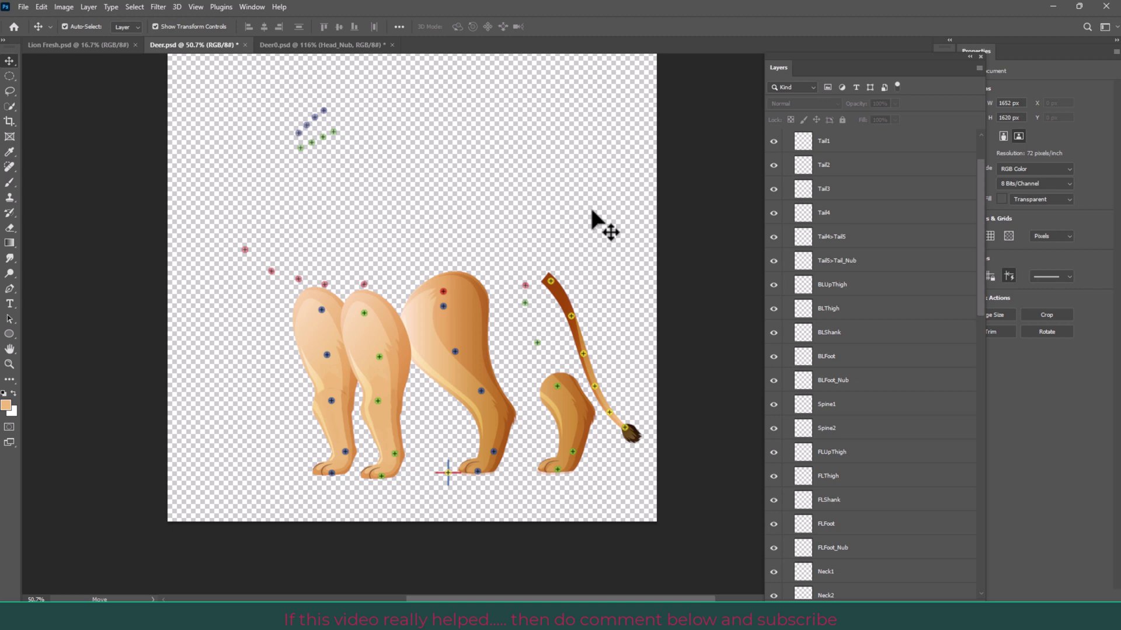
# Hide the RL_Bone_Quadruped markers, turn the Hip layer back on and select ObjectPivot.
pyautogui.scroll(2, 840, 371)
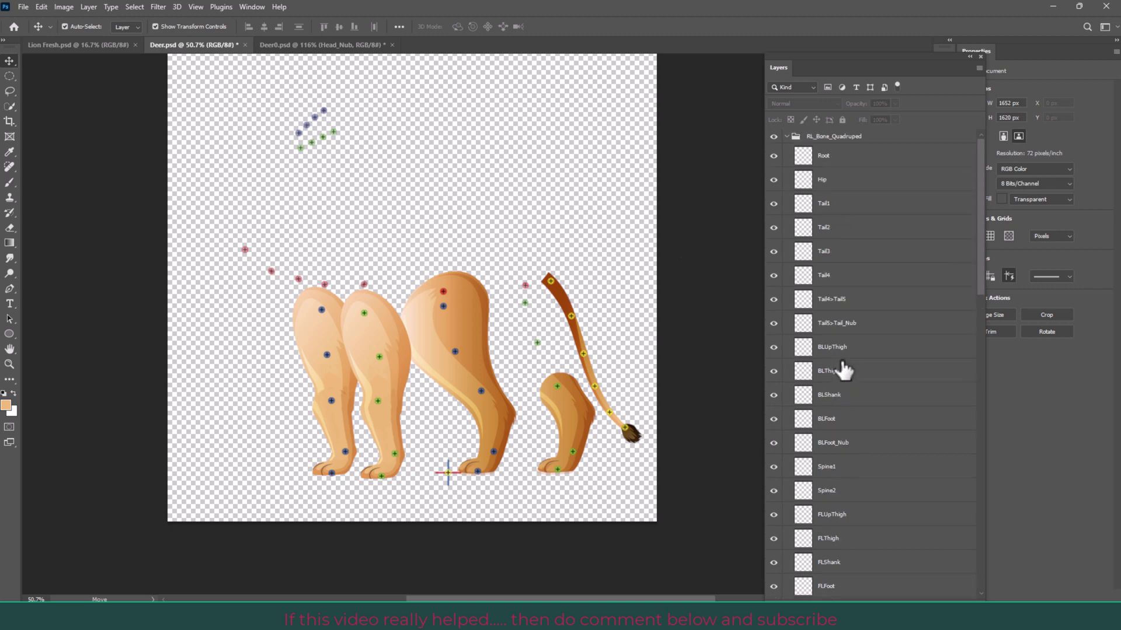
pyautogui.click(773, 136)
pyautogui.moveTo(980, 222); pyautogui.dragTo(978, 531)
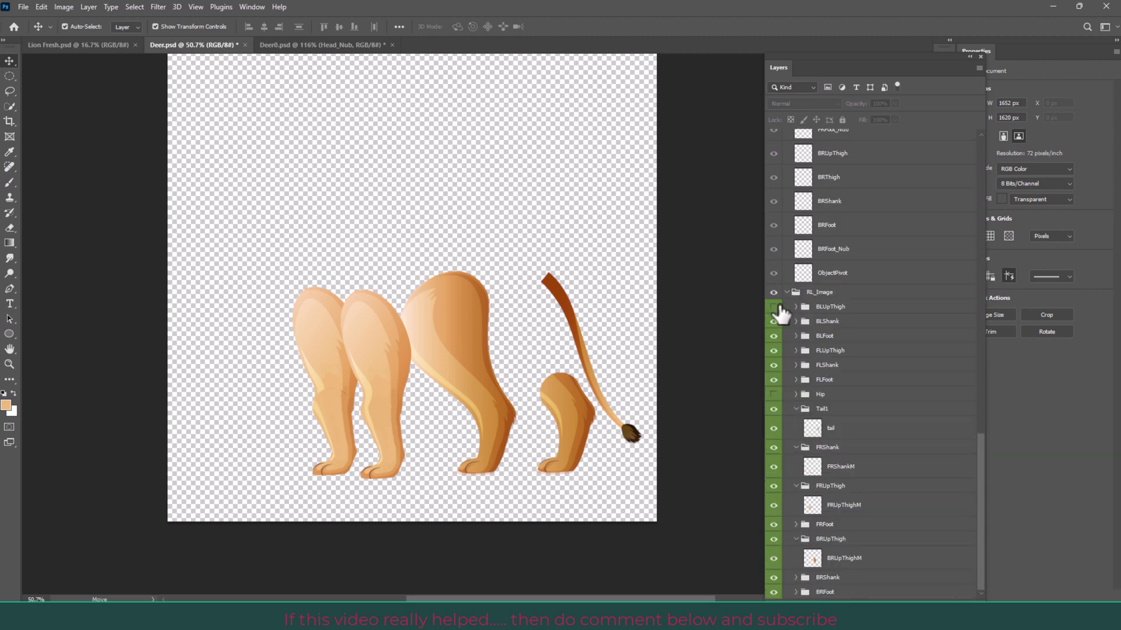
pyautogui.click(773, 395)
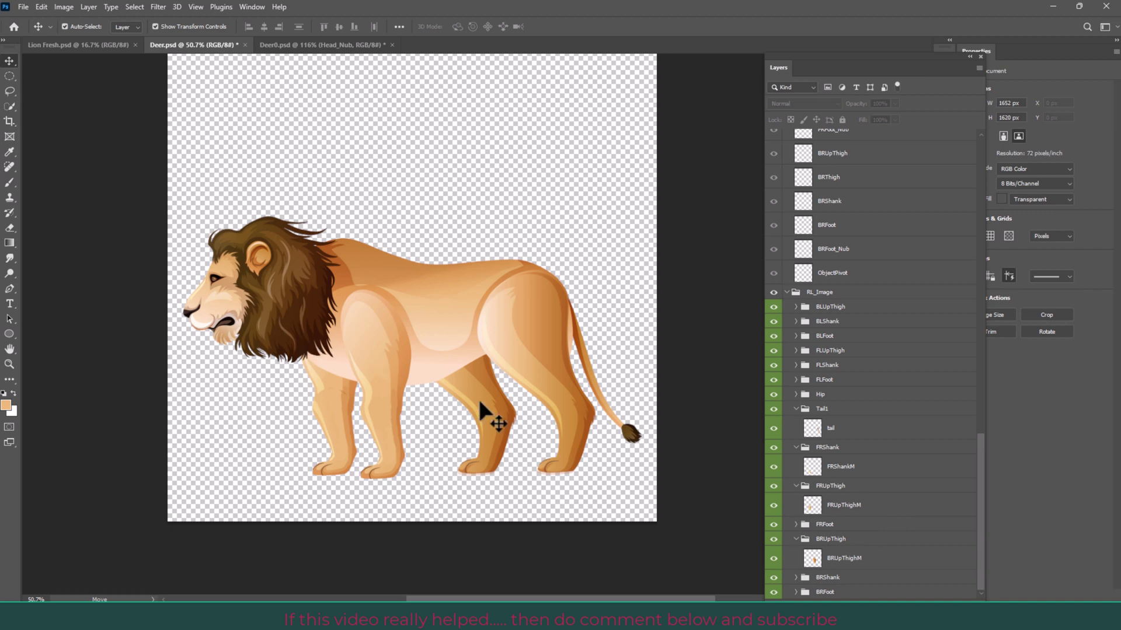
pyautogui.click(779, 271)
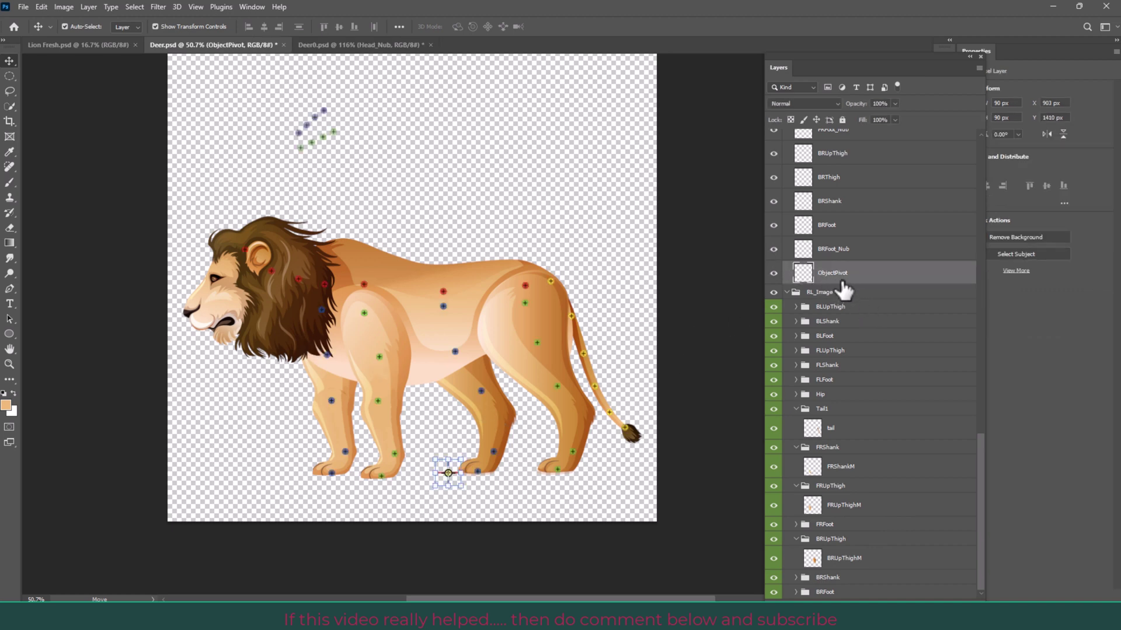
pyautogui.scroll(10, 843, 286)
# Move the ObjectPivot crosshair left and down to sit below the lion's feet.
pyautogui.click(819, 156)
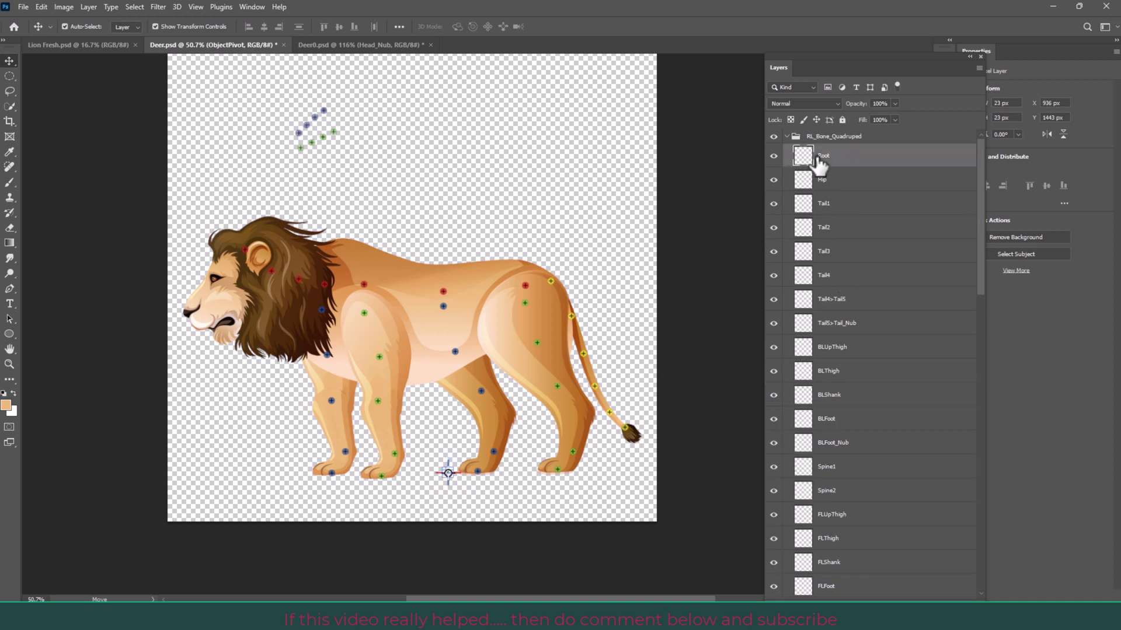
pyautogui.moveTo(448, 474); pyautogui.dragTo(435, 483)
pyautogui.scroll(3, 435, 482)
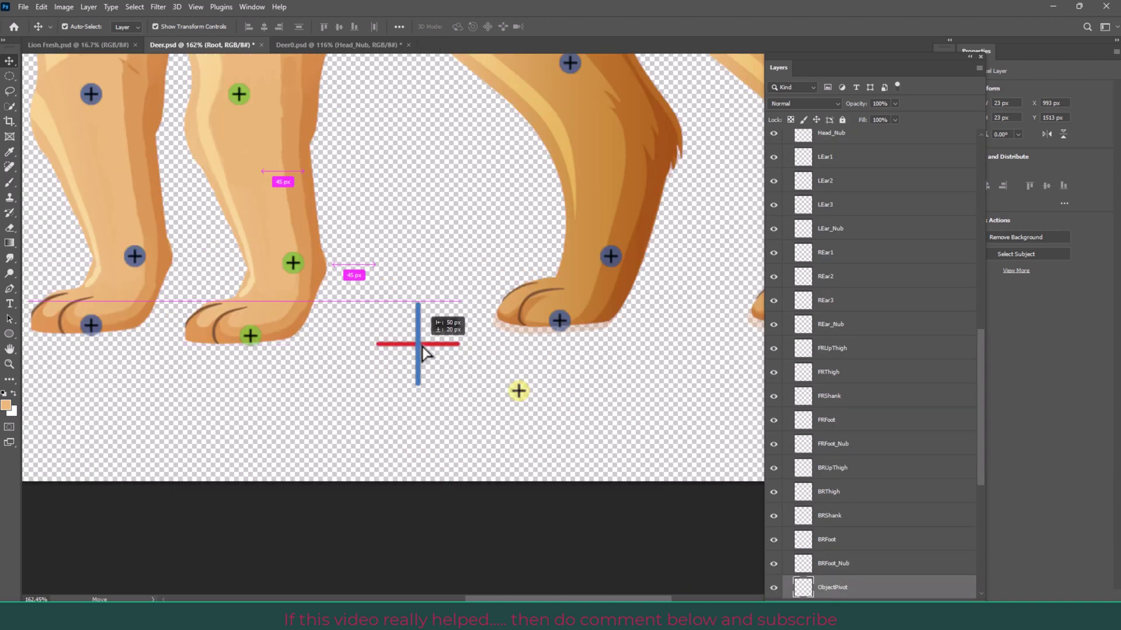
pyautogui.moveTo(422, 352); pyautogui.dragTo(422, 352)
# Centre the yellow Root marker on the pivot crosshair, then clear the layer selection.
pyautogui.moveTo(509, 394); pyautogui.dragTo(414, 349)
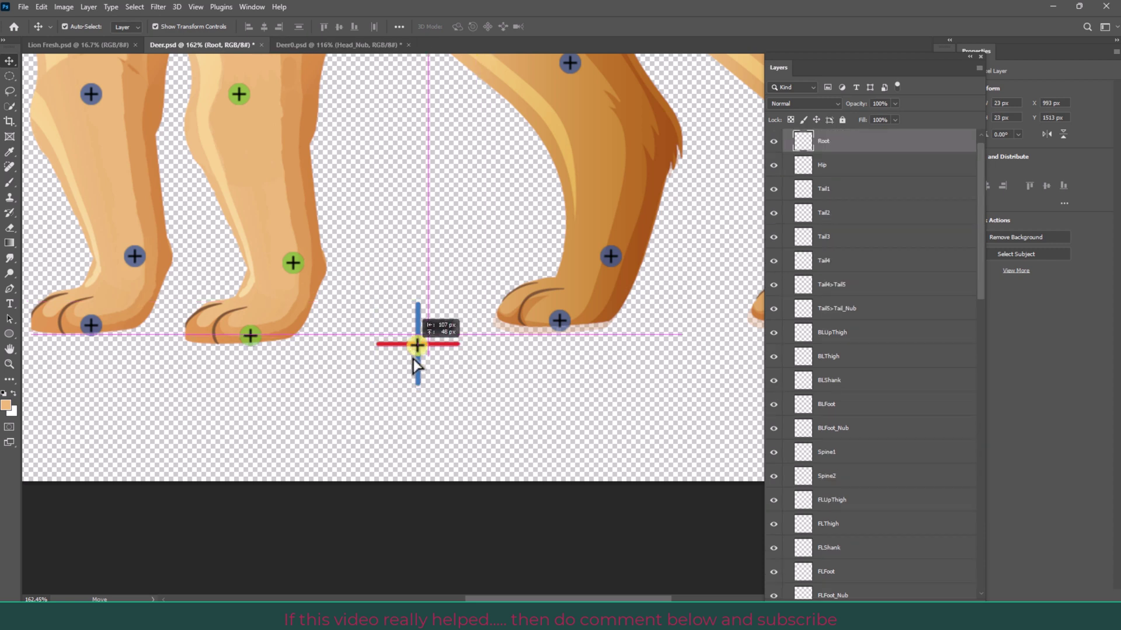
pyautogui.moveTo(416, 353); pyautogui.dragTo(417, 350)
pyautogui.click(431, 367)
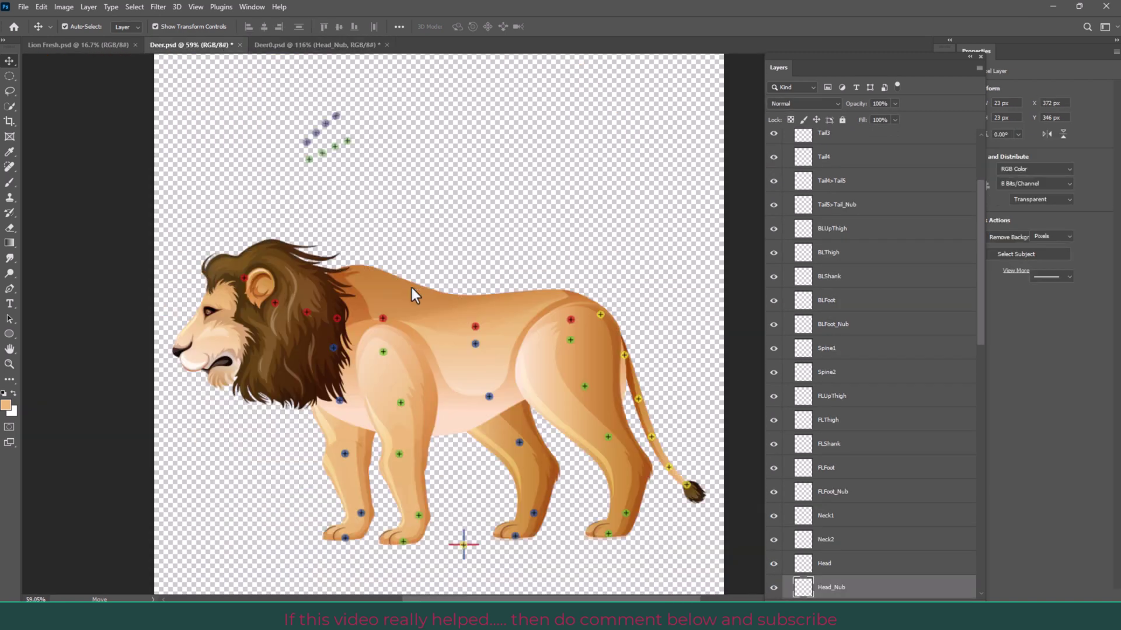
pyautogui.click(469, 373)
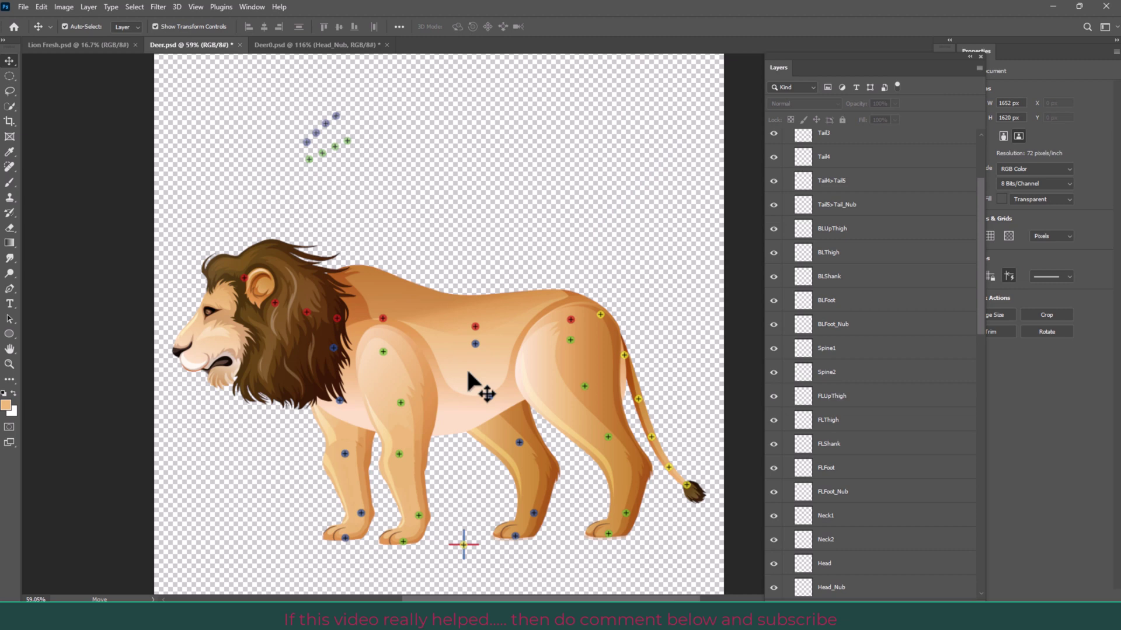
# Close the Deer0.psd template document, answering No to saving changes.
pyautogui.click(317, 45)
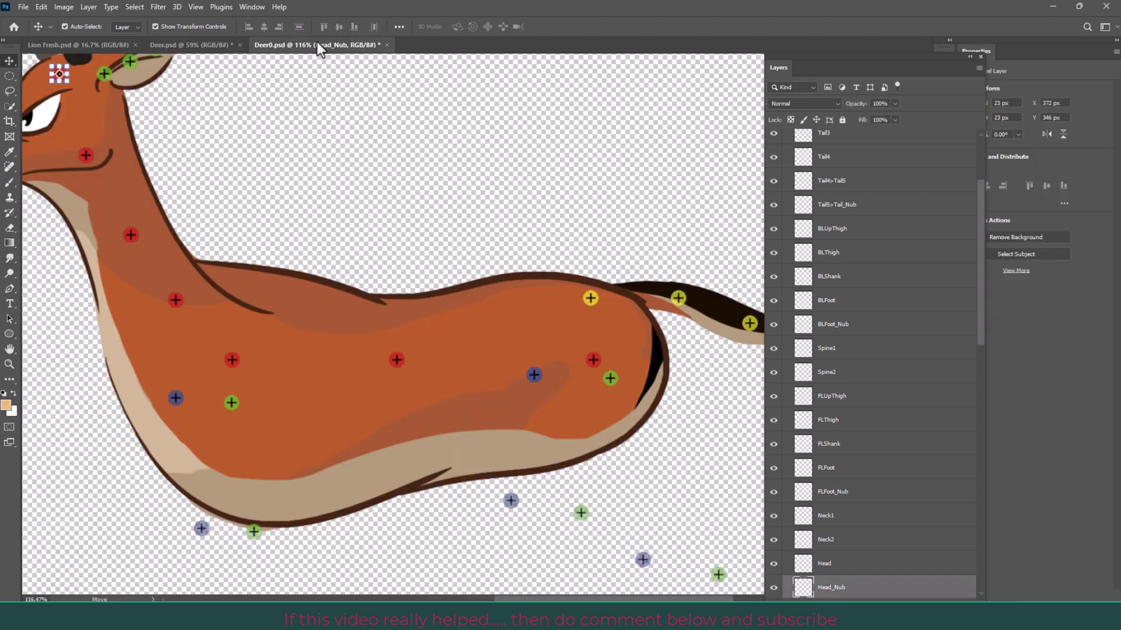
pyautogui.click(386, 45)
pyautogui.click(554, 229)
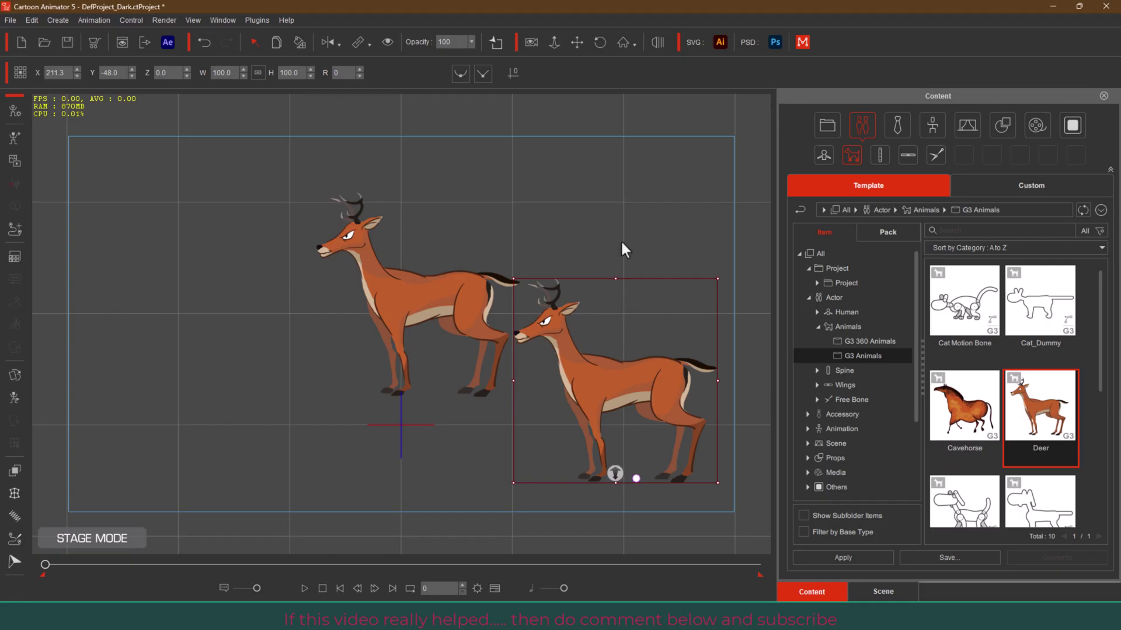
# Delete the second Deer actor from the Cartoon Animator stage.
pyautogui.click(622, 397)
pyautogui.press('Delete')
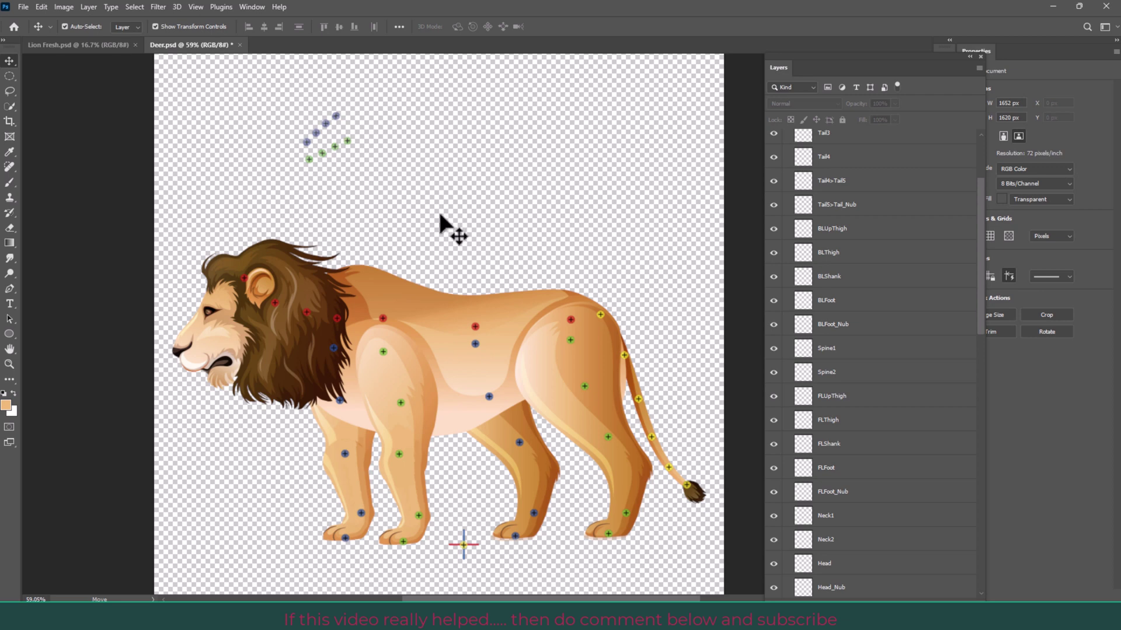
# Save the lion document Deer.psd with Ctrl+S.
pyautogui.hotkey('ctrl', 's')
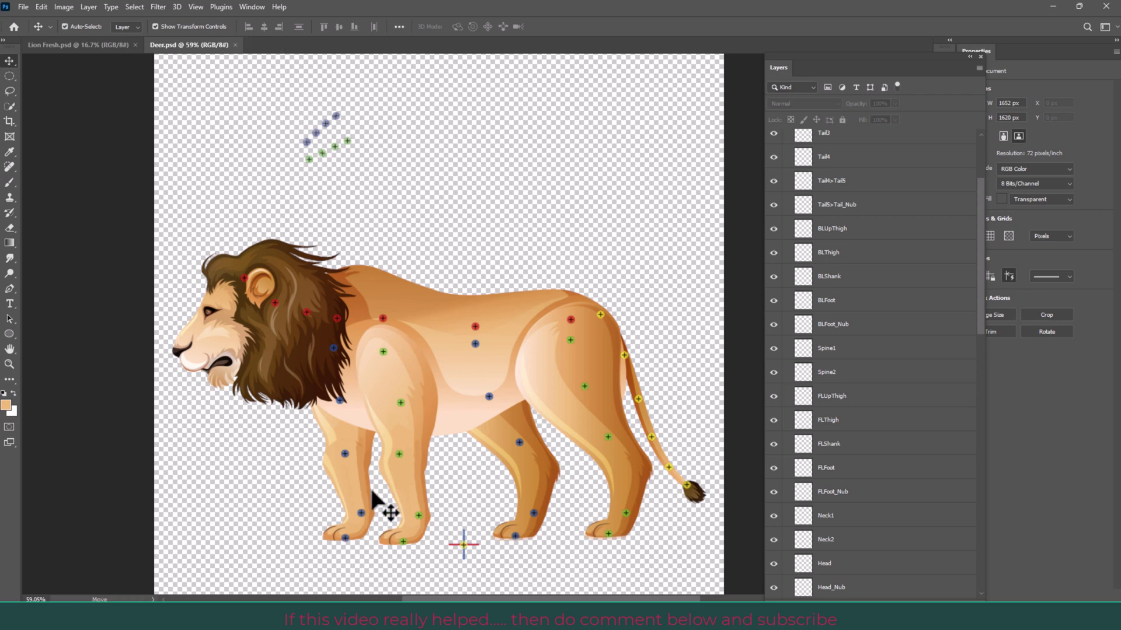